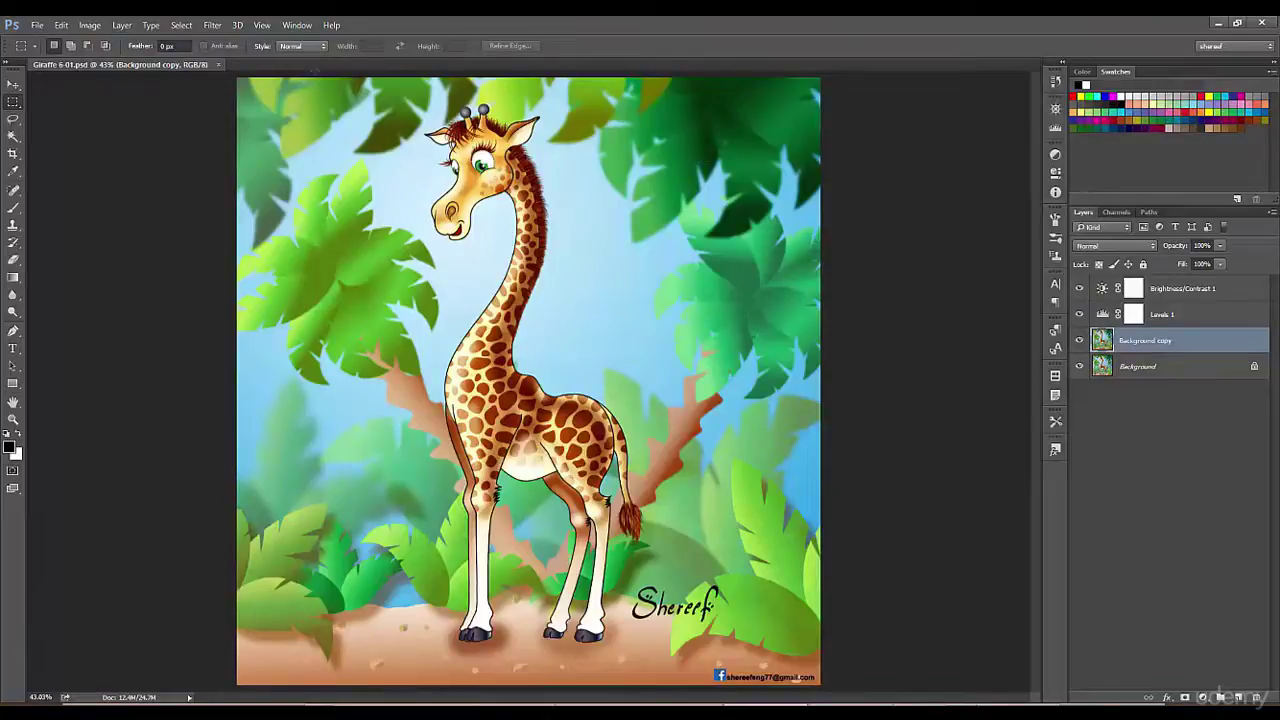
- Zoom in on the giraffe illustration in stages up to 400%
left_click(263, 26)
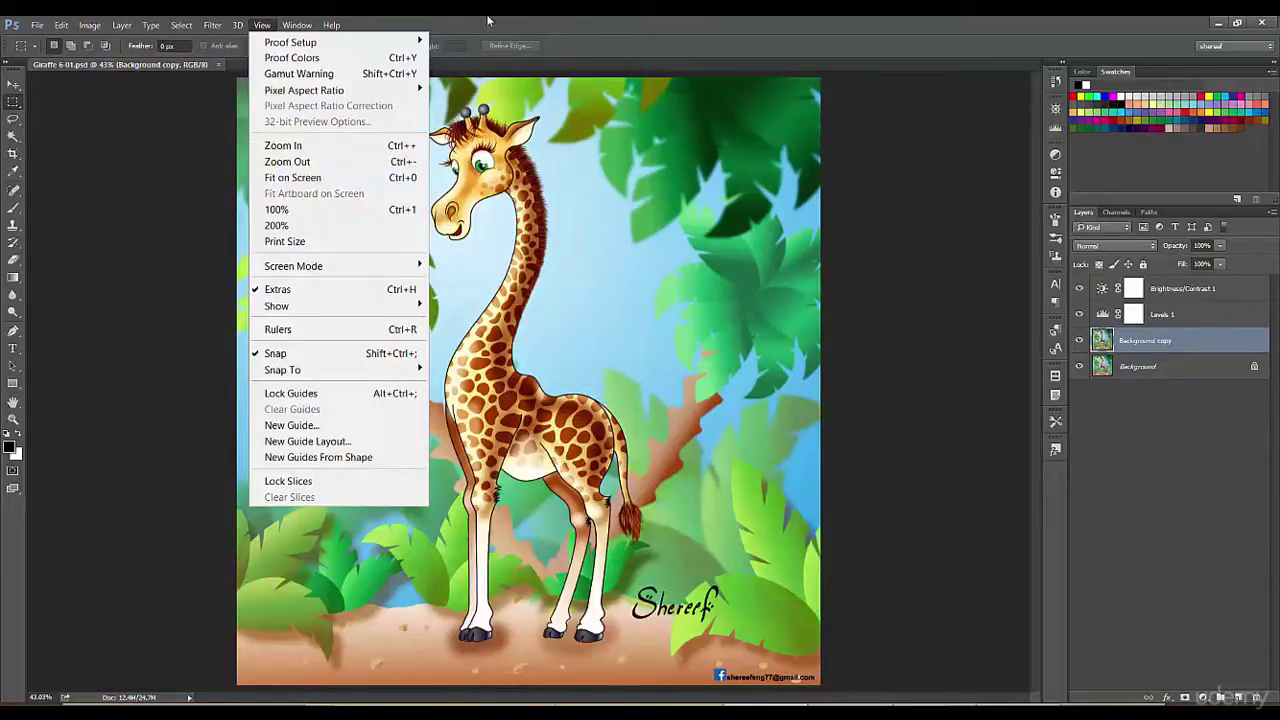
left_click(550, 26)
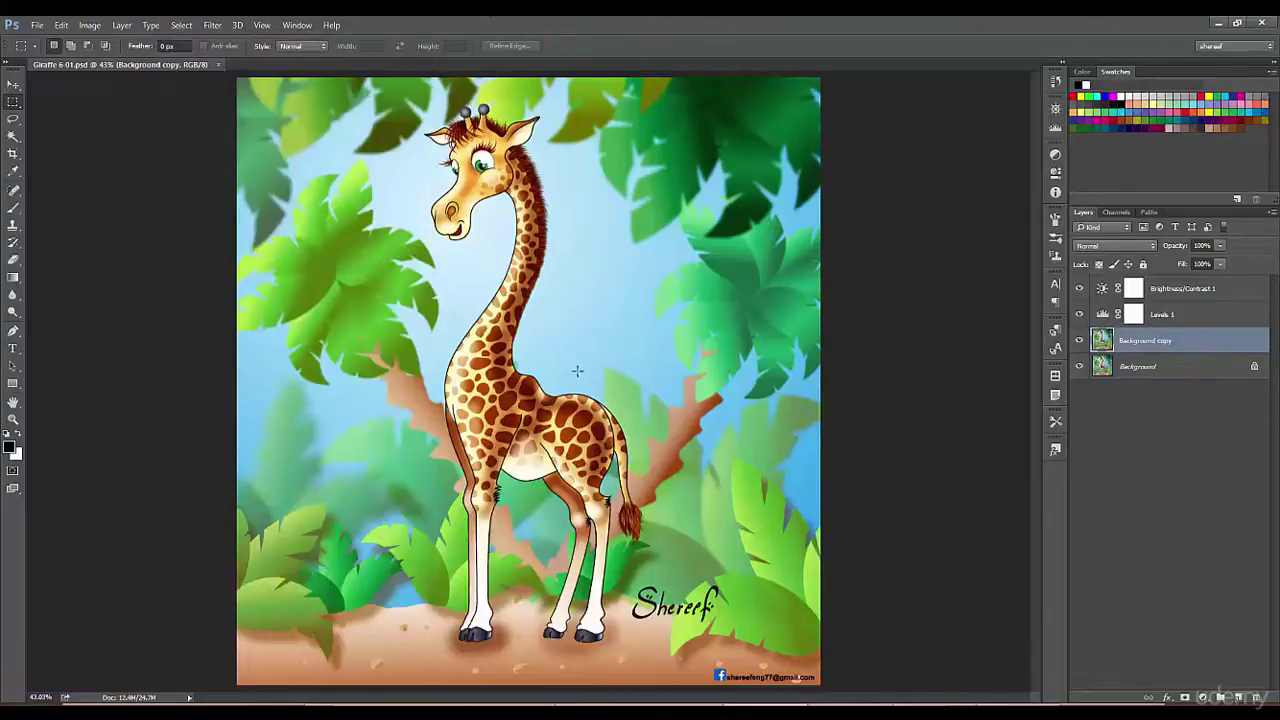
key("ctrl+plus")
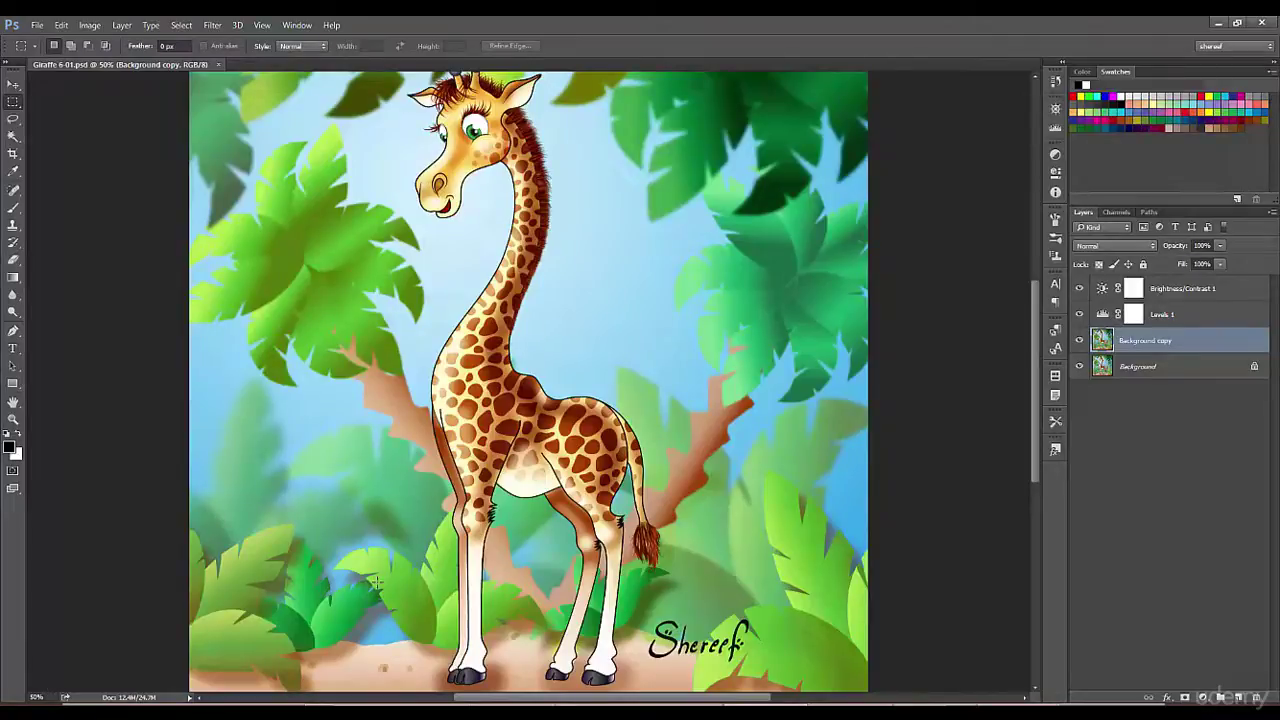
key("ctrl+plus")
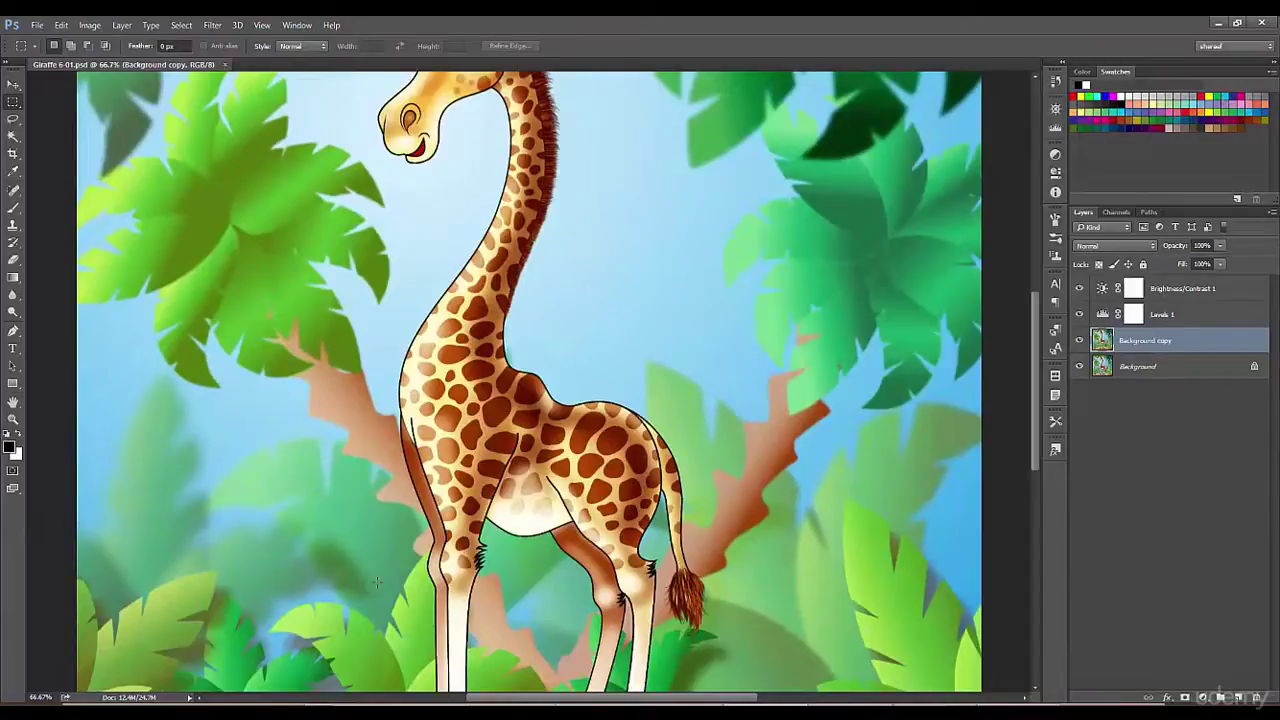
key("ctrl+plus")
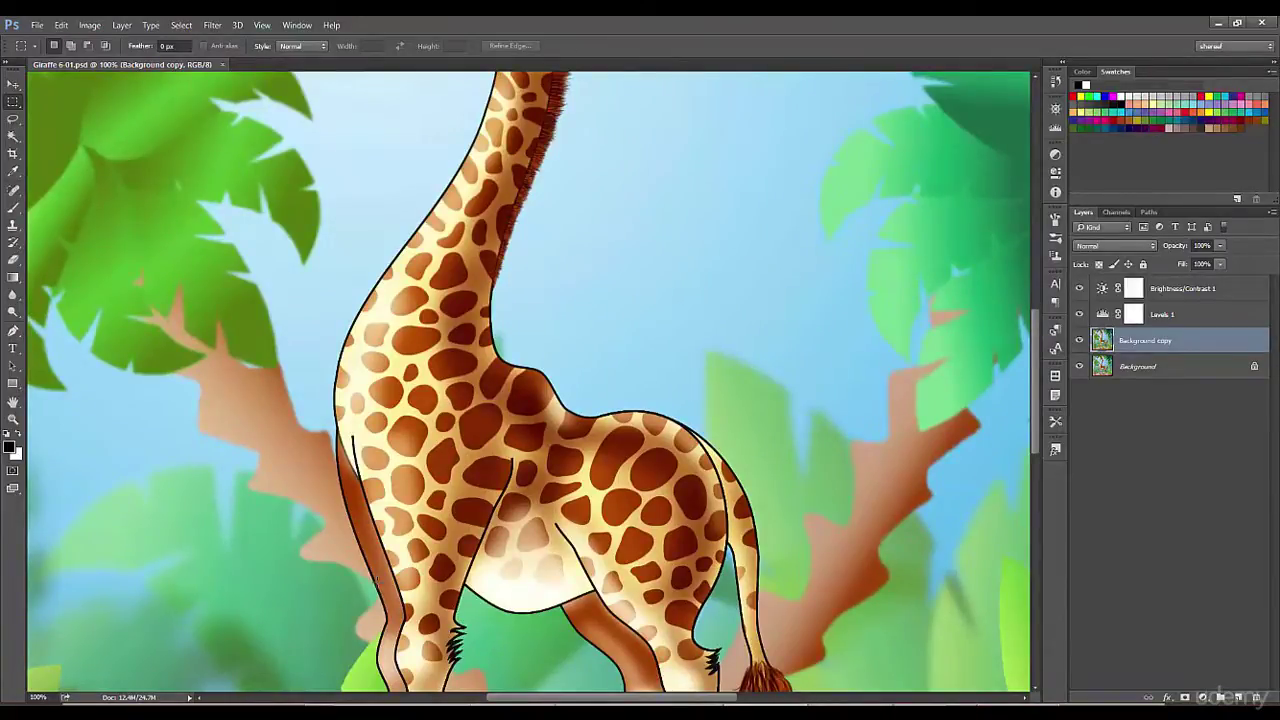
key("ctrl+plus")
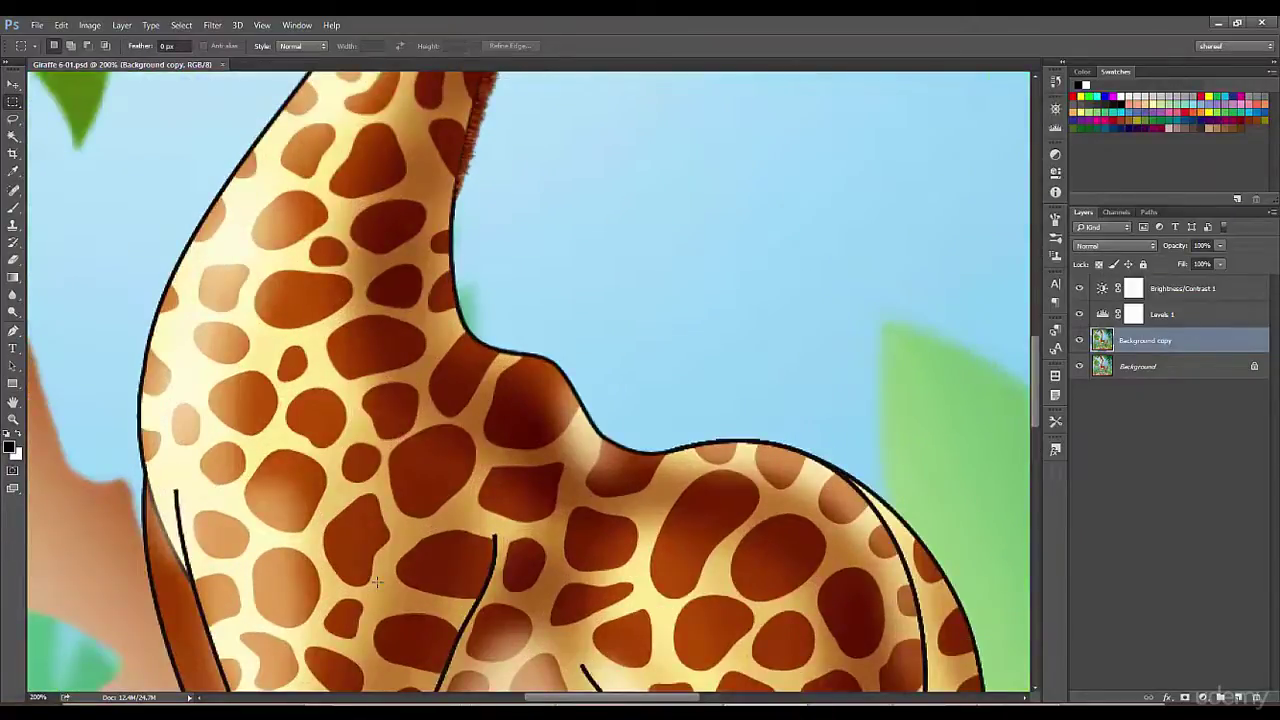
key("ctrl+plus")
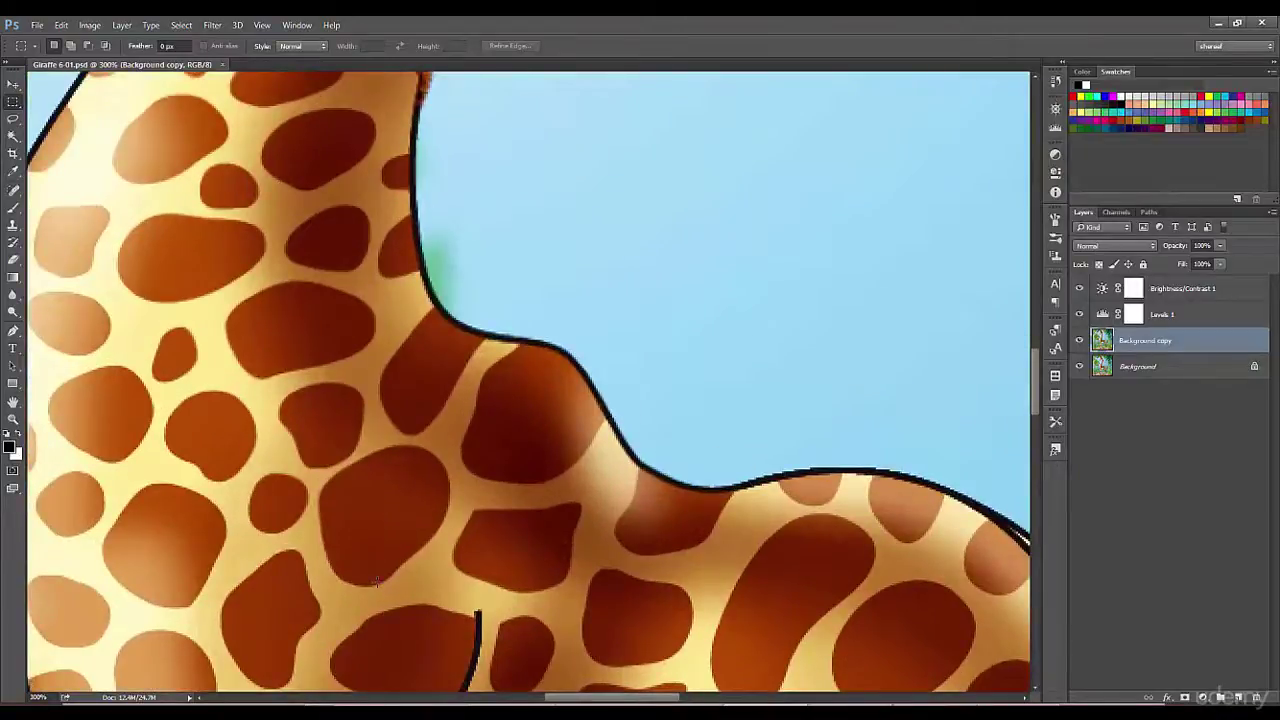
key("ctrl+plus")
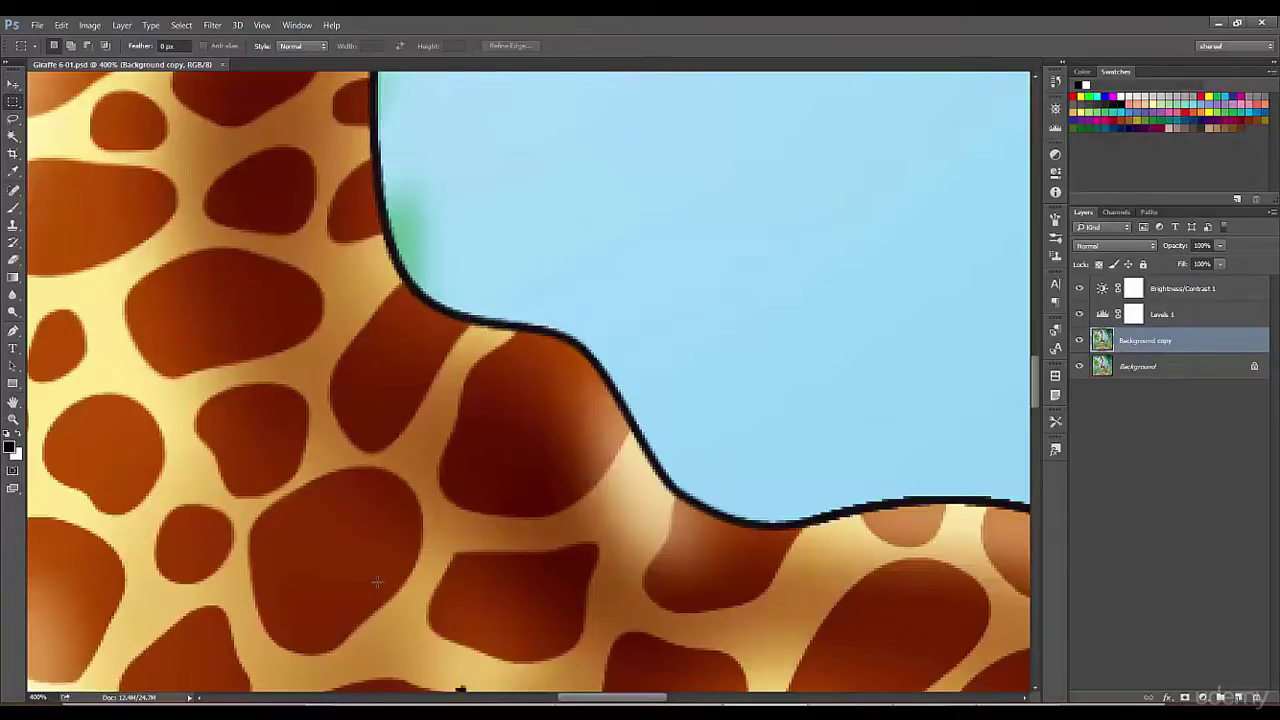
- Zoom out in stages from the giraffe's back until the illustration is at 33.3%
key("ctrl+minus")
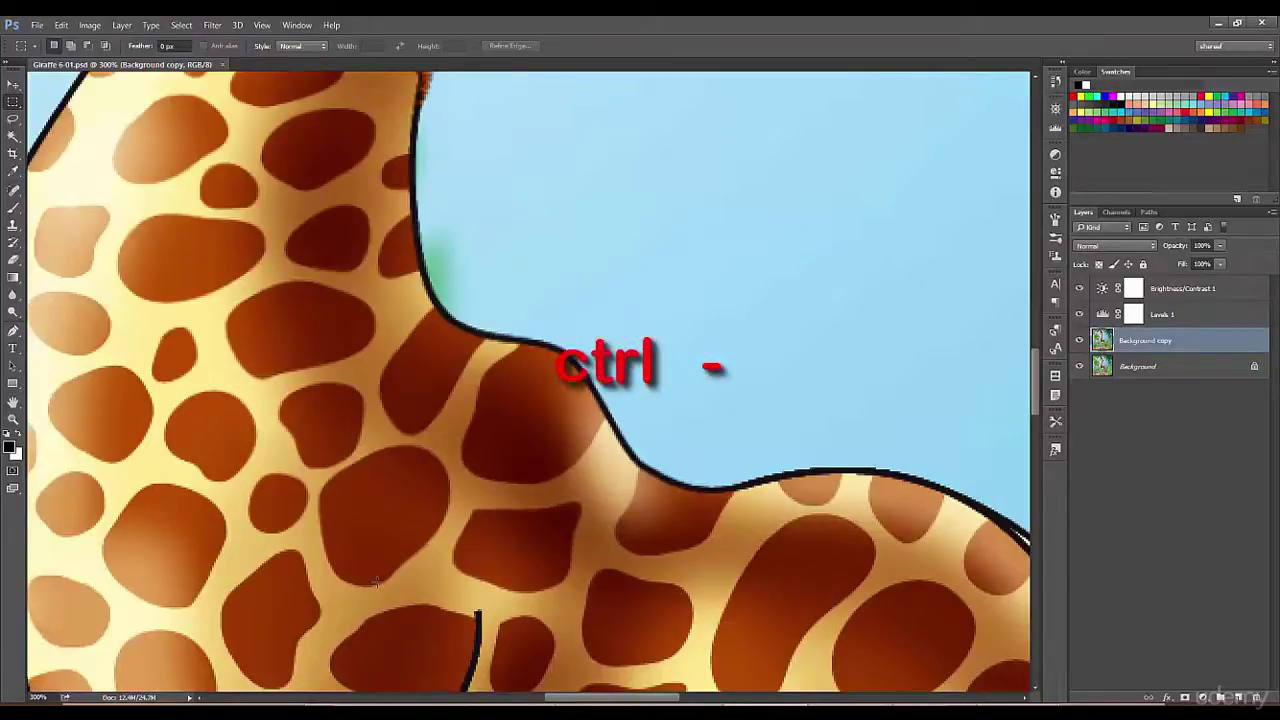
key("ctrl+minus")
key("ctrl+minus")
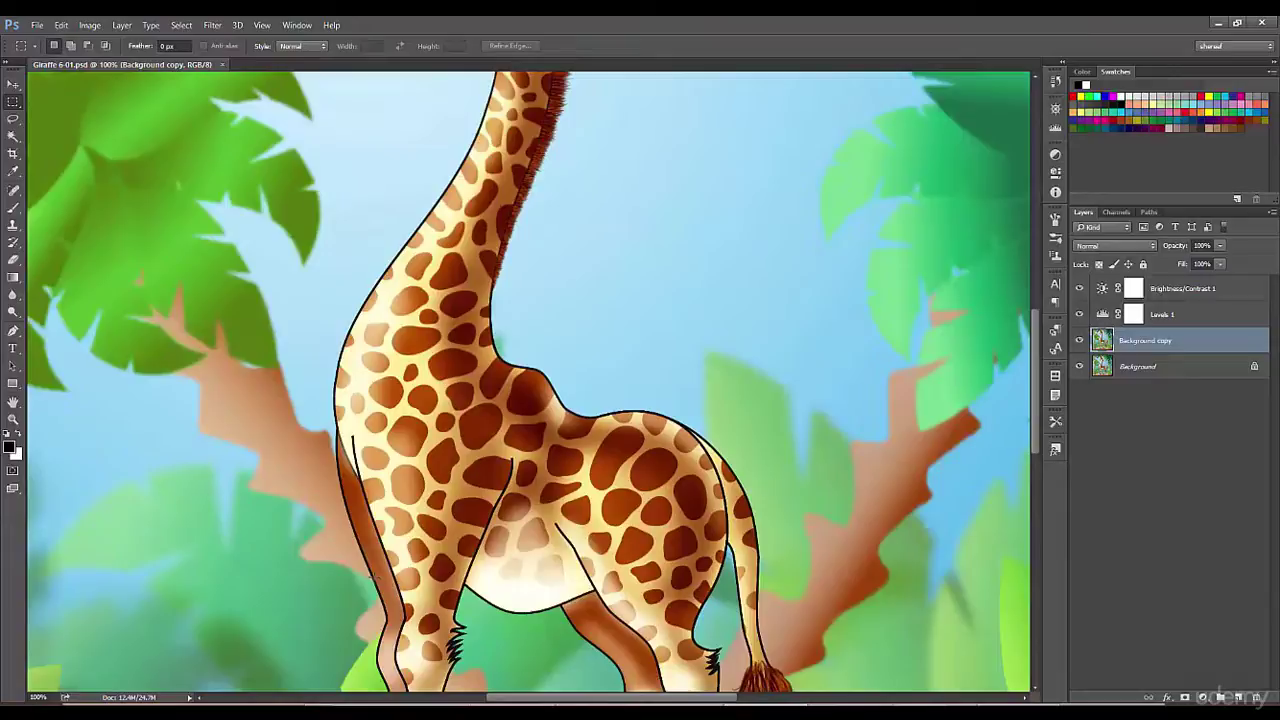
key("ctrl+minus")
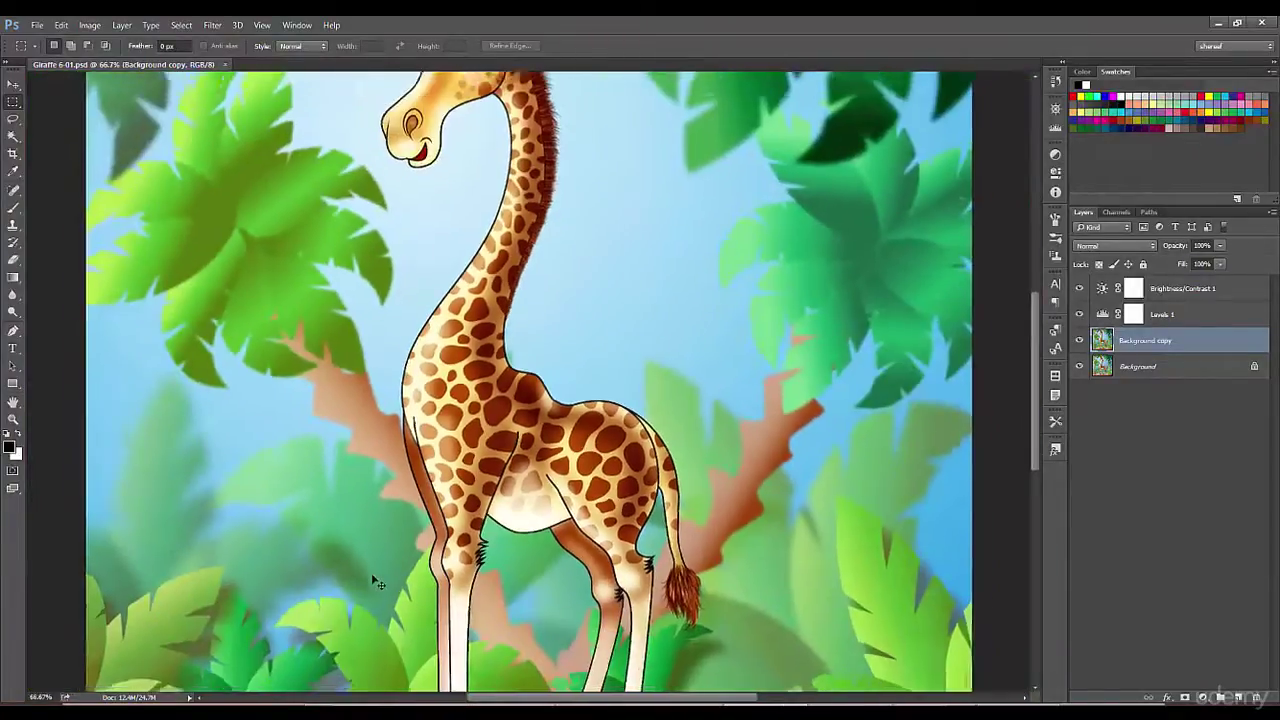
key("ctrl+minus")
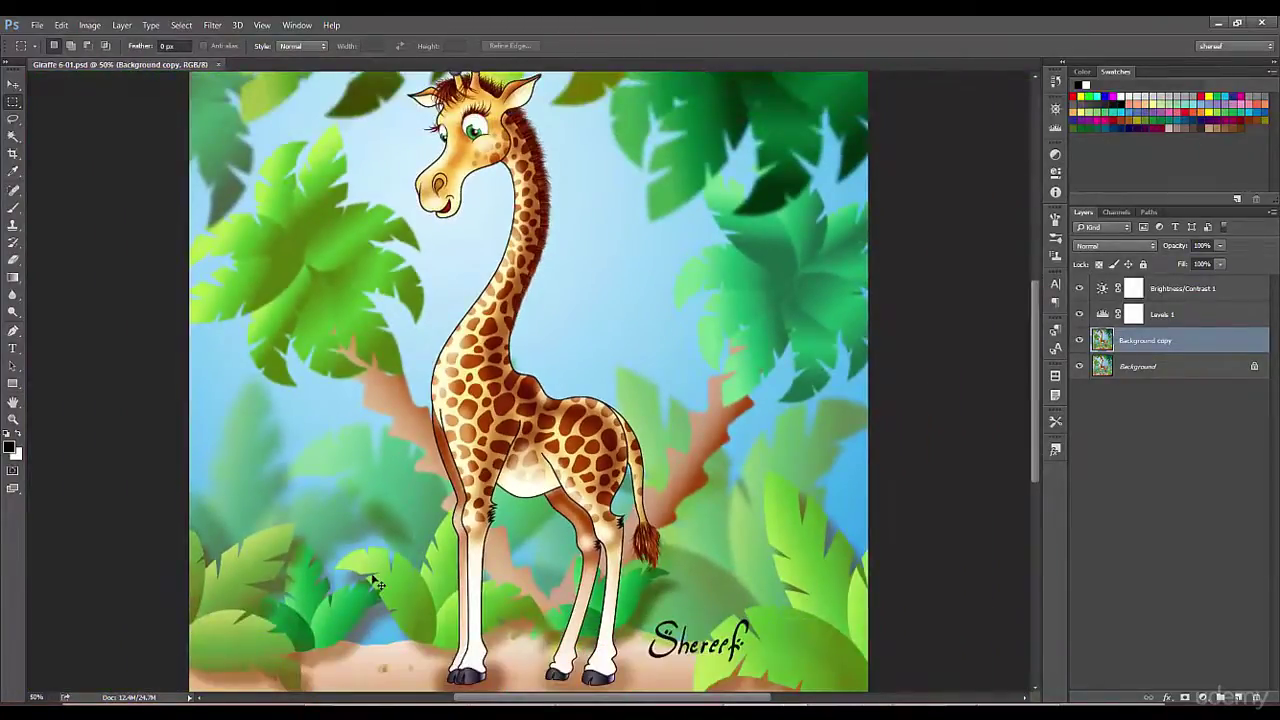
key("ctrl+minus")
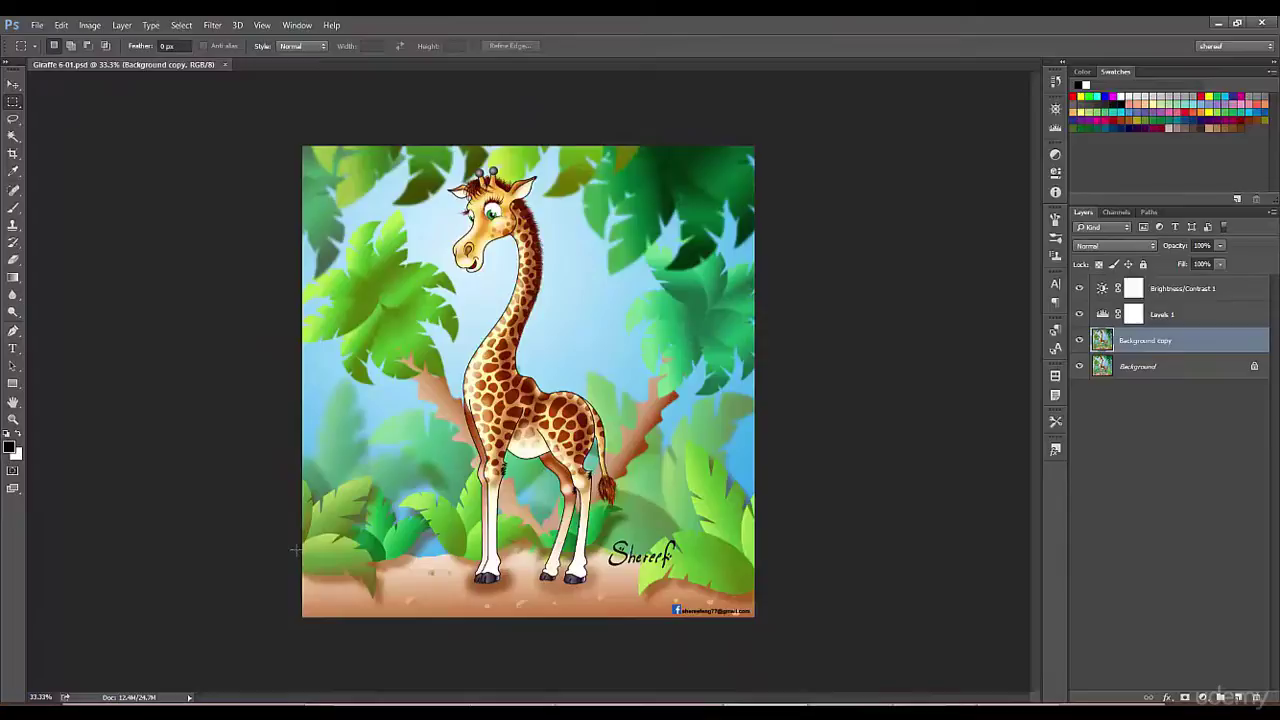
- Magnify the illustration up to 200% and bring it back down to 33.3%
key("ctrl+plus")
key("ctrl+plus")
key("ctrl+plus")
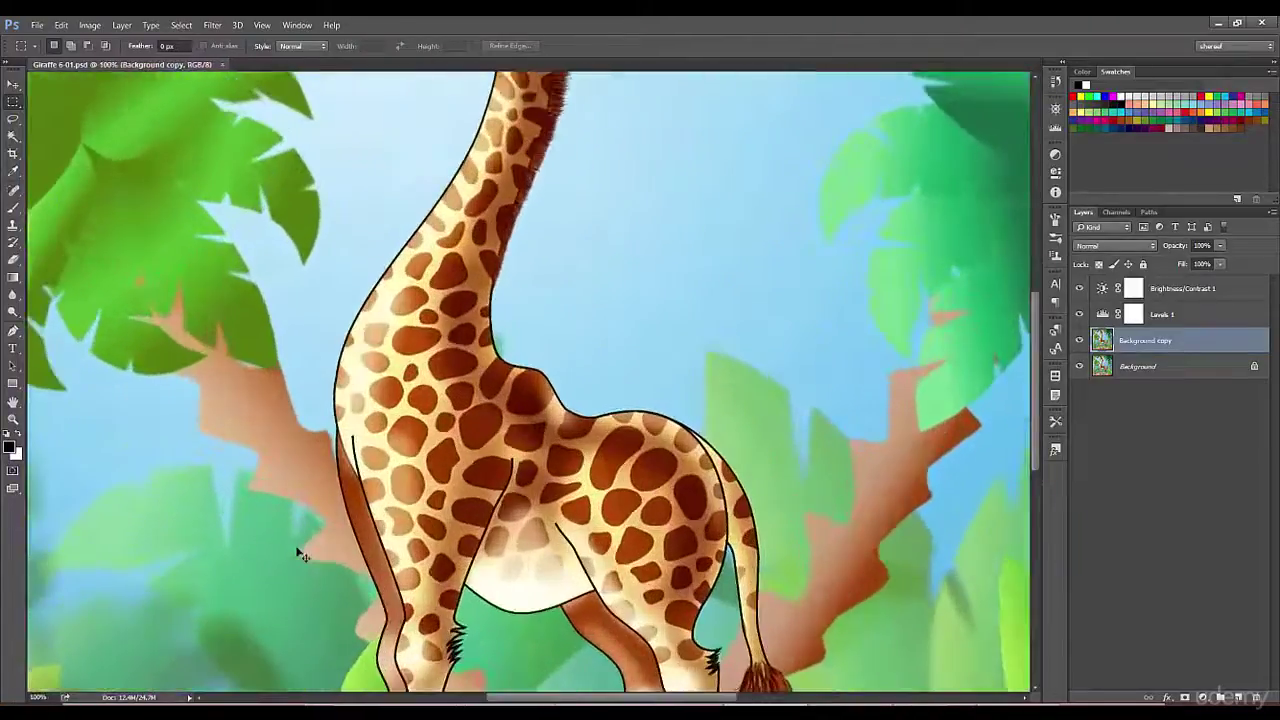
key("ctrl+plus")
key("ctrl+minus")
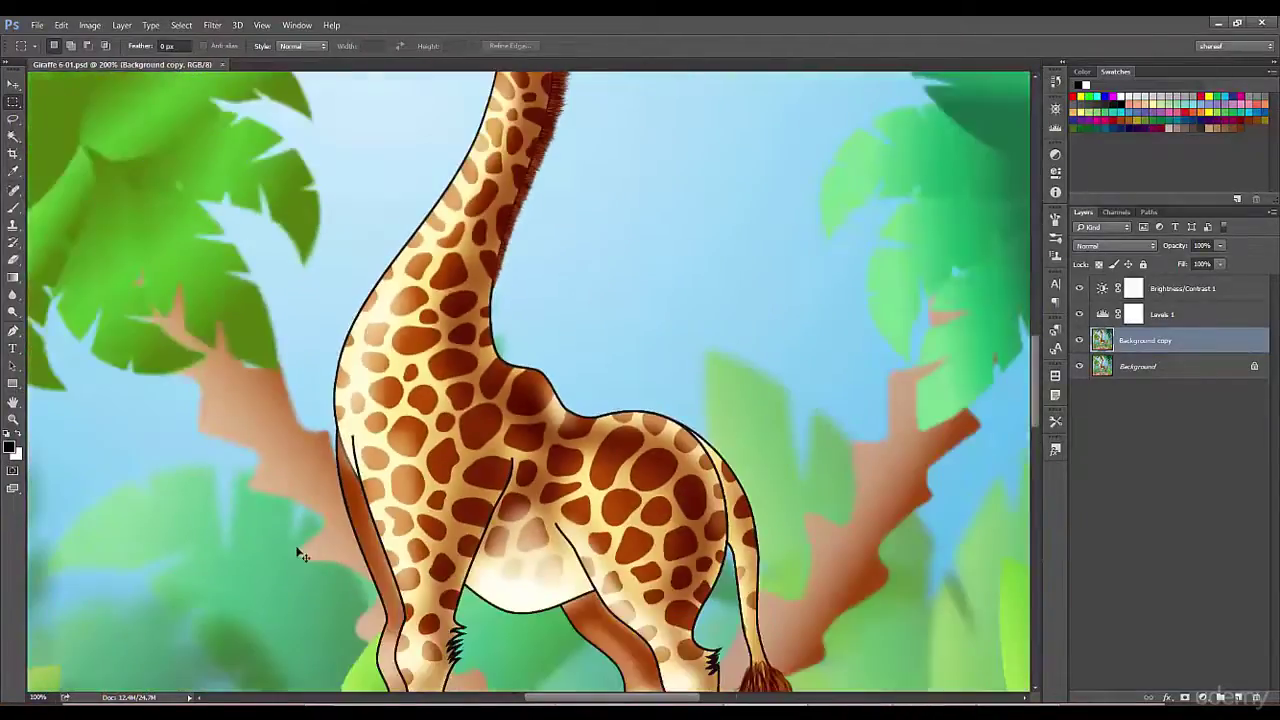
key("ctrl+0")
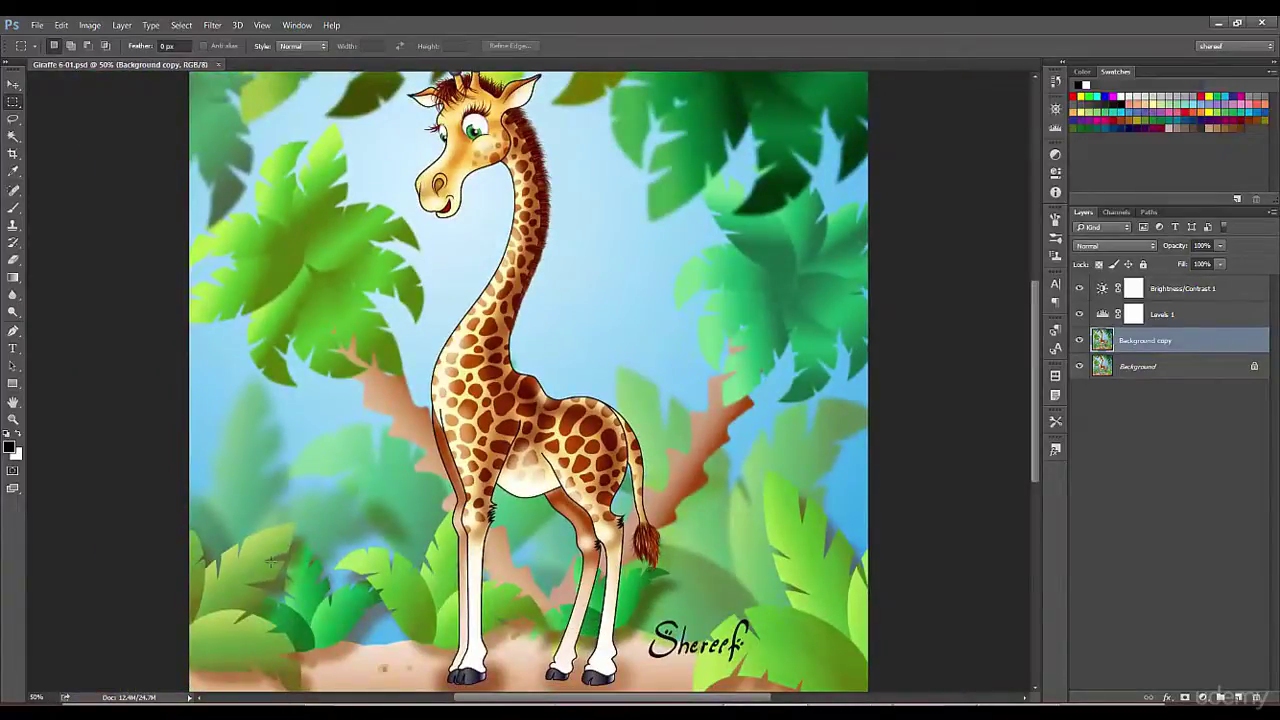
key("ctrl+minus")
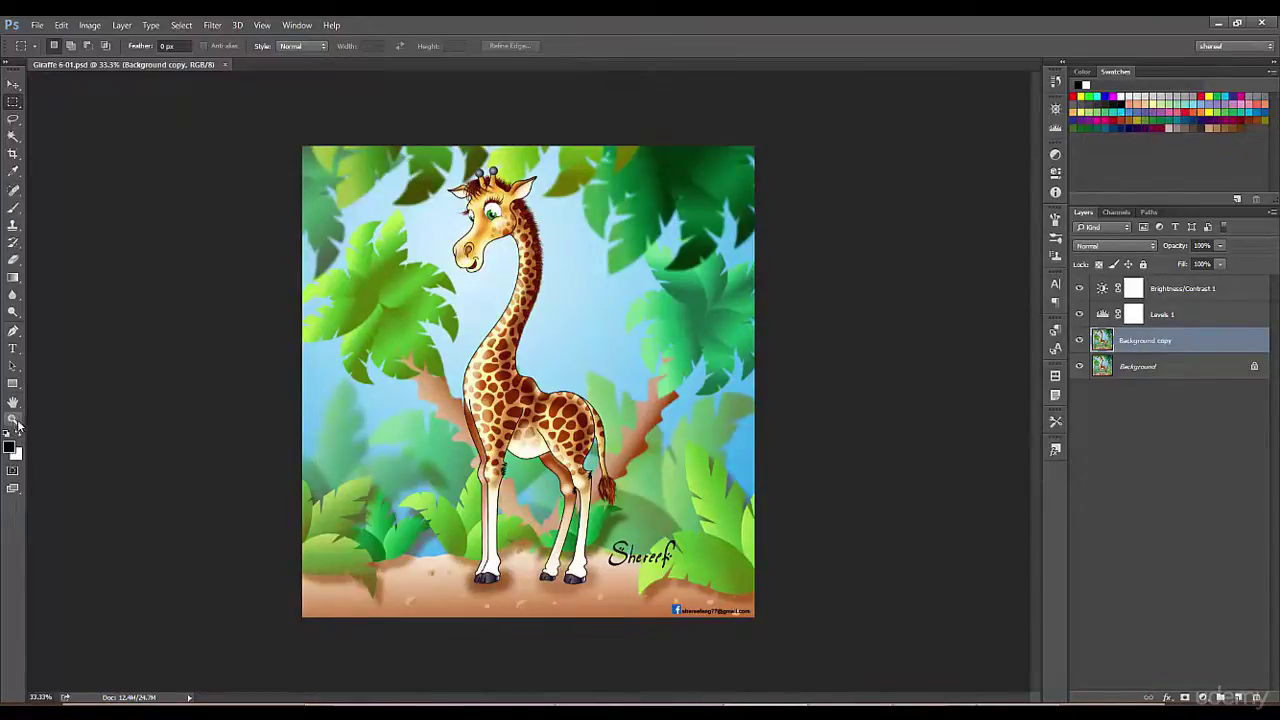
- Magnify the giraffe's eye to 200% with the Zoom tool
left_click(12, 420)
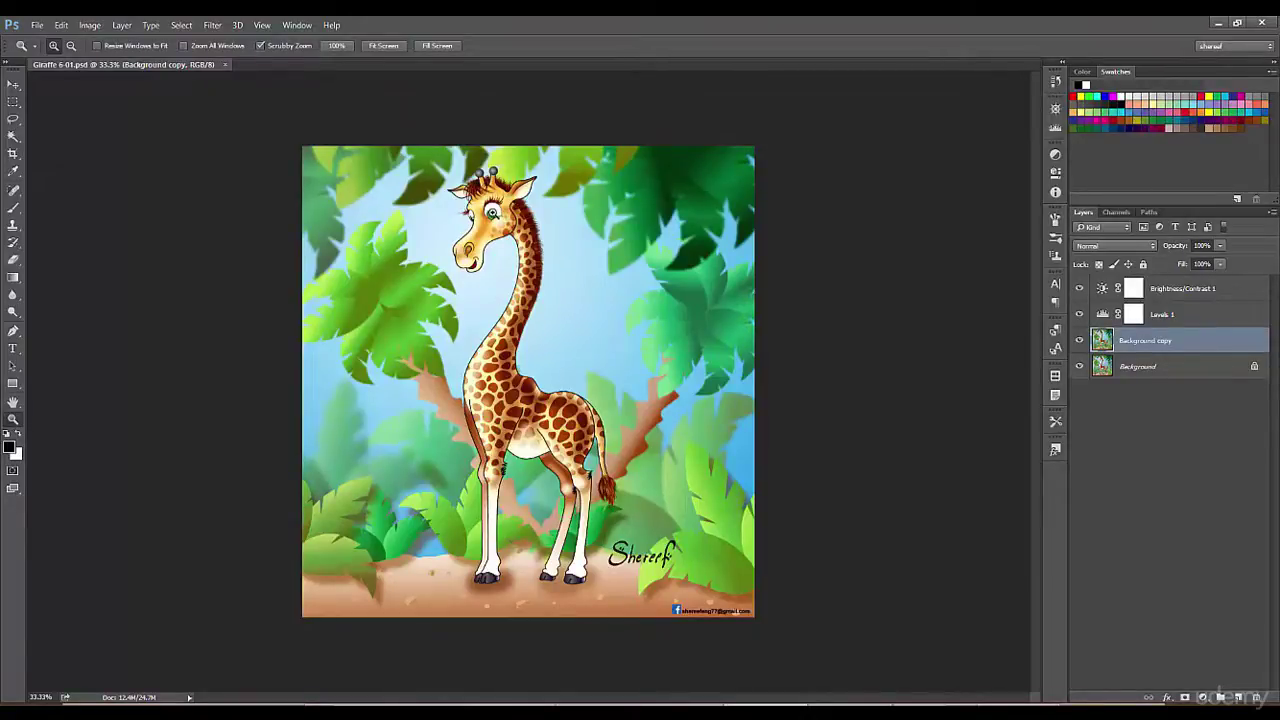
left_click(492, 212)
left_click(492, 212)
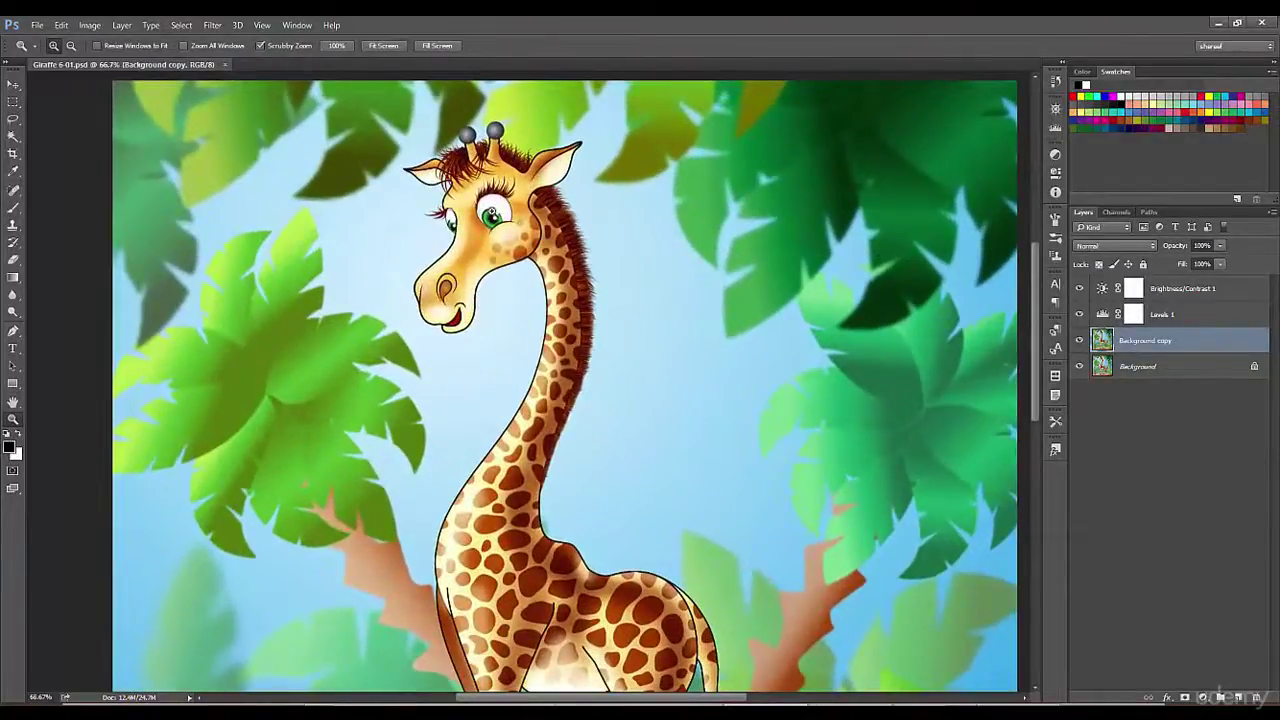
left_click(492, 212)
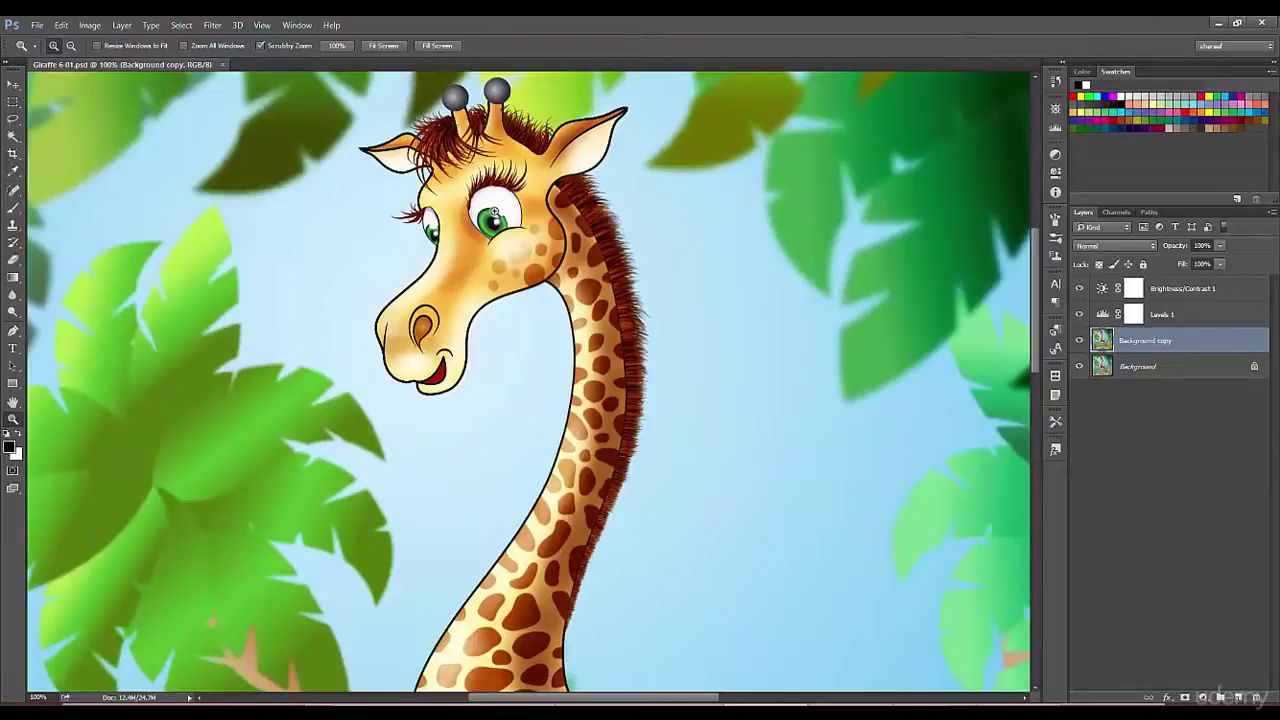
left_click(492, 212)
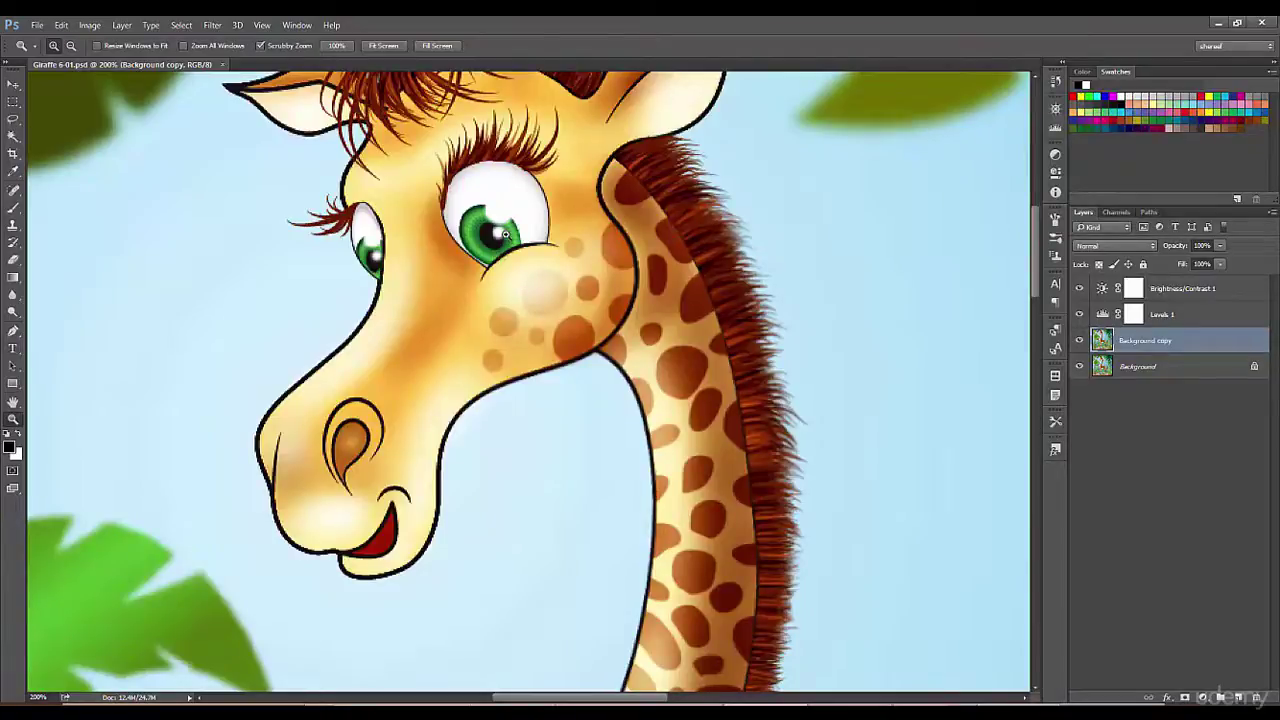
- Zoom out from the giraffe's eye to 66.7% with the Zoom tool
key("alt")
key("alt")
left_click(489, 240, "alt")
left_click(489, 240, "alt")
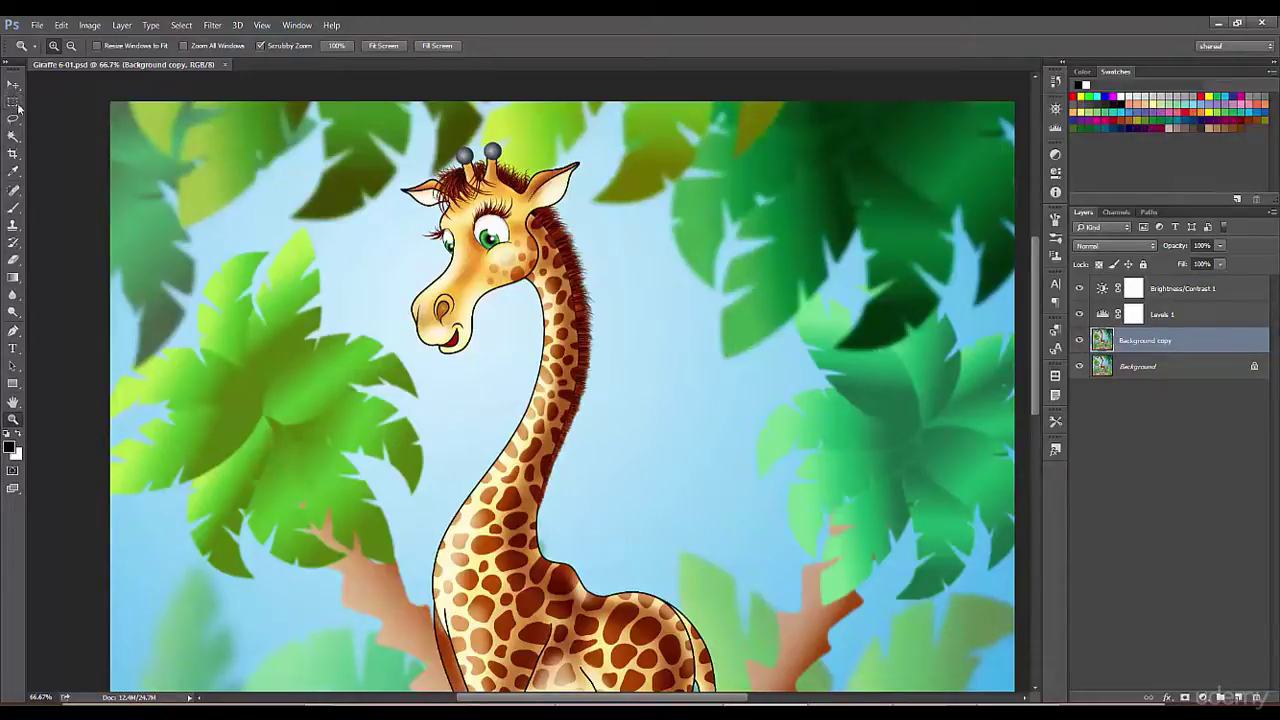
- With the Rectangular Marquee tool active, temporarily zoom in on the giraffe's head to 200% and back out to 66.7%
left_click(15, 103)
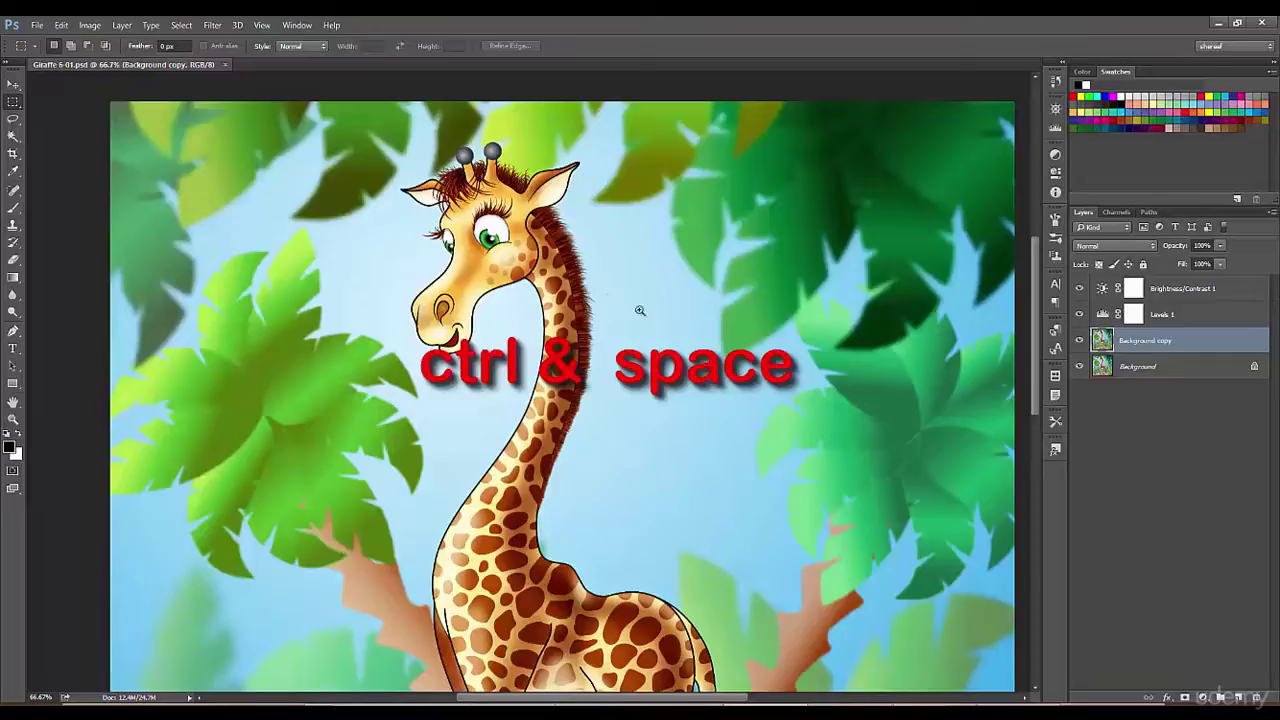
key("ctrl+space")
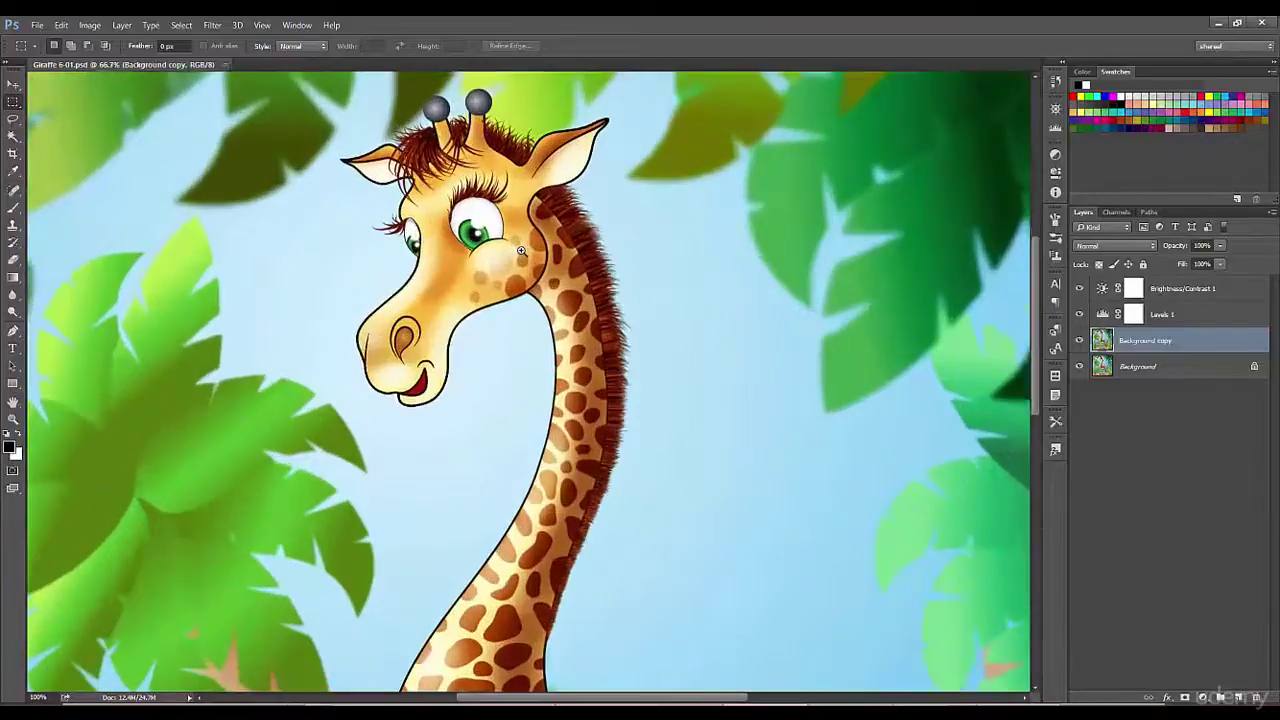
scroll(520, 245, "up", 1)
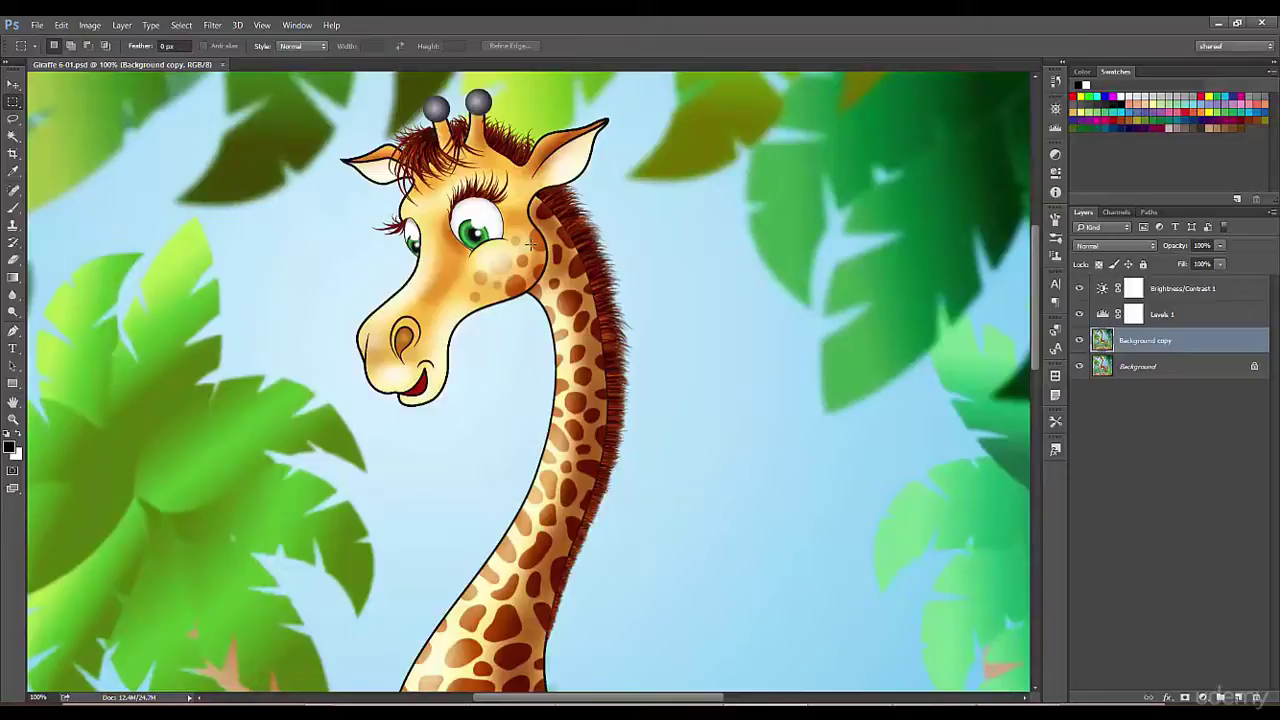
scroll(508, 244, "up", 1)
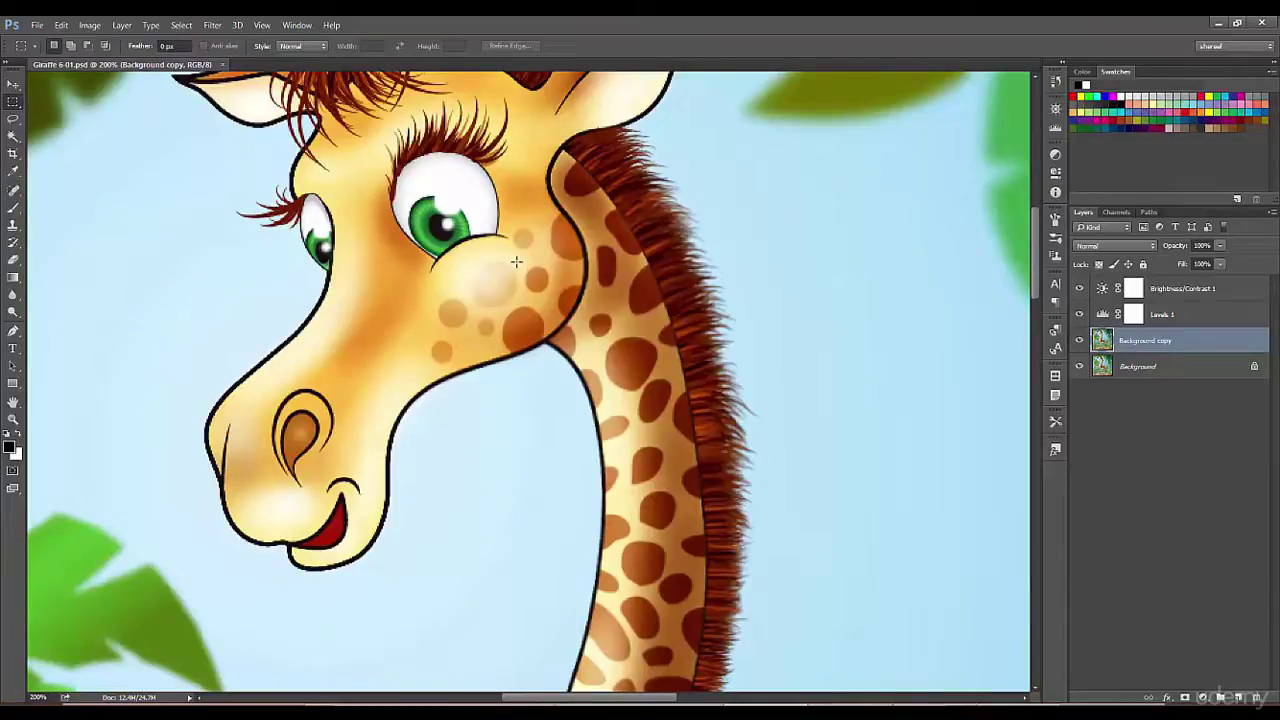
scroll(502, 288, "down", 1)
scroll(505, 300, "down", 1)
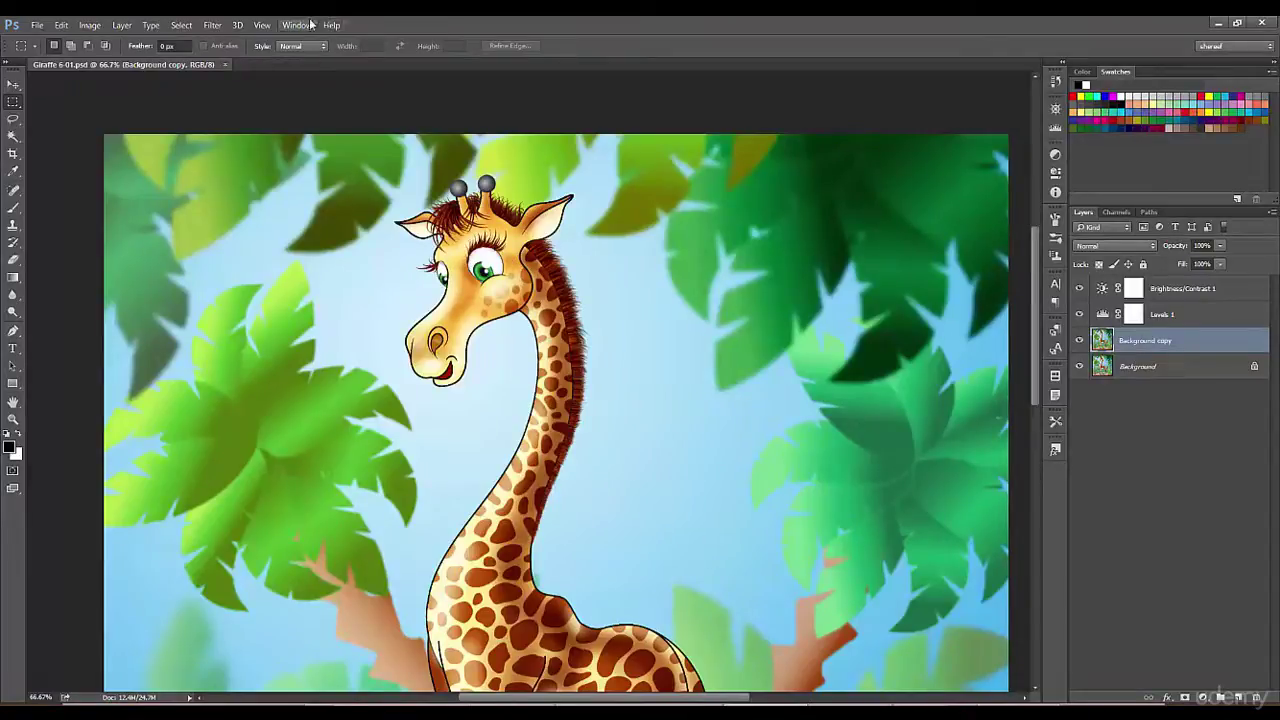
- Fit the whole illustration on screen, and display it at 100% magnification
left_click(258, 27)
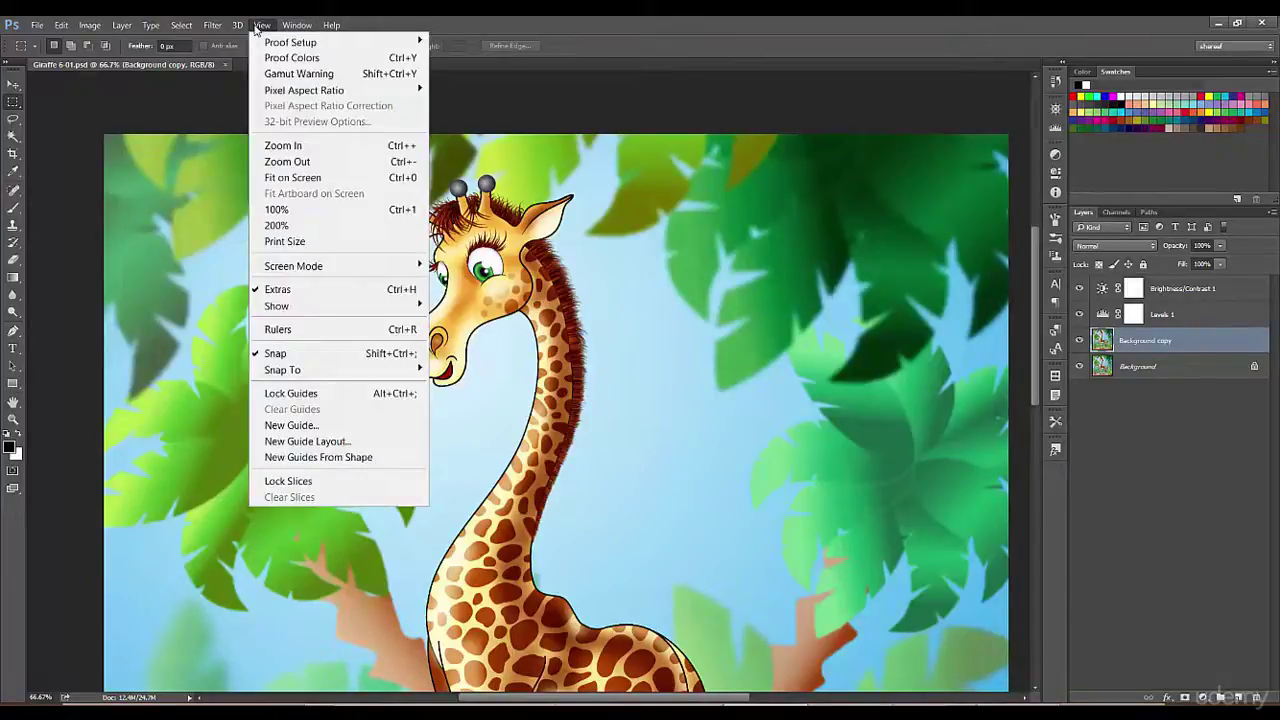
left_click(340, 183)
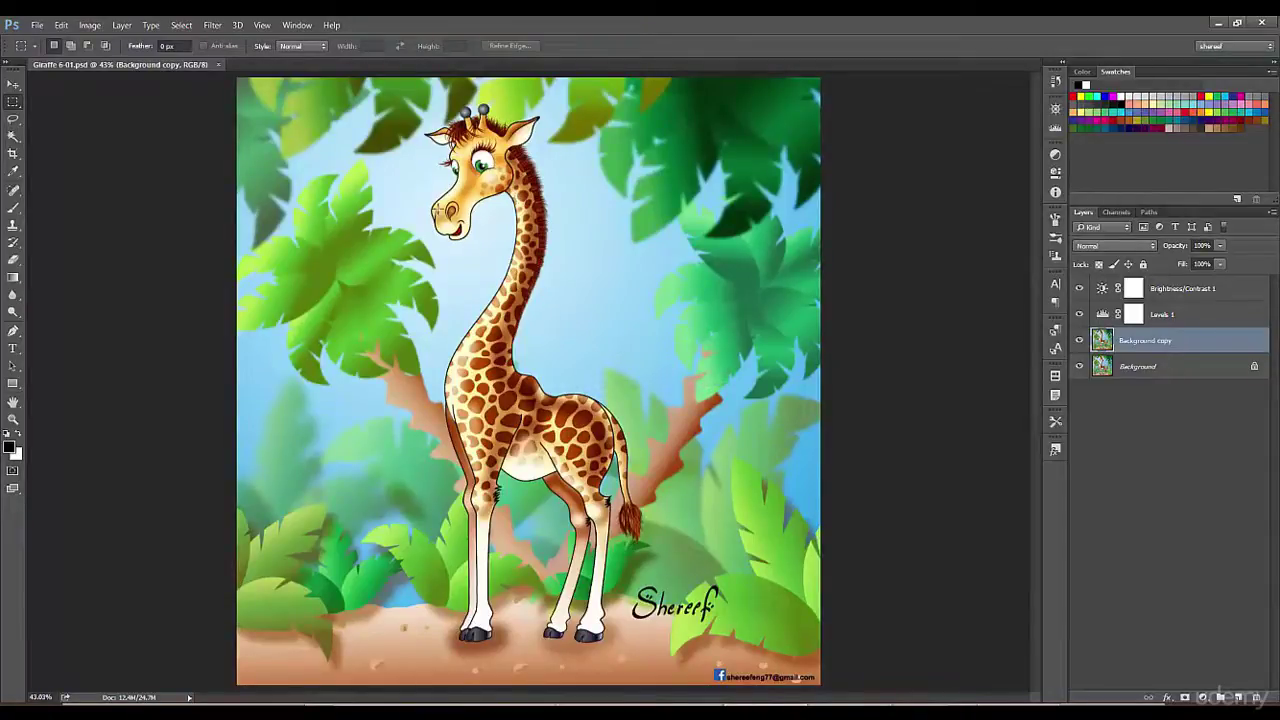
left_click(262, 25)
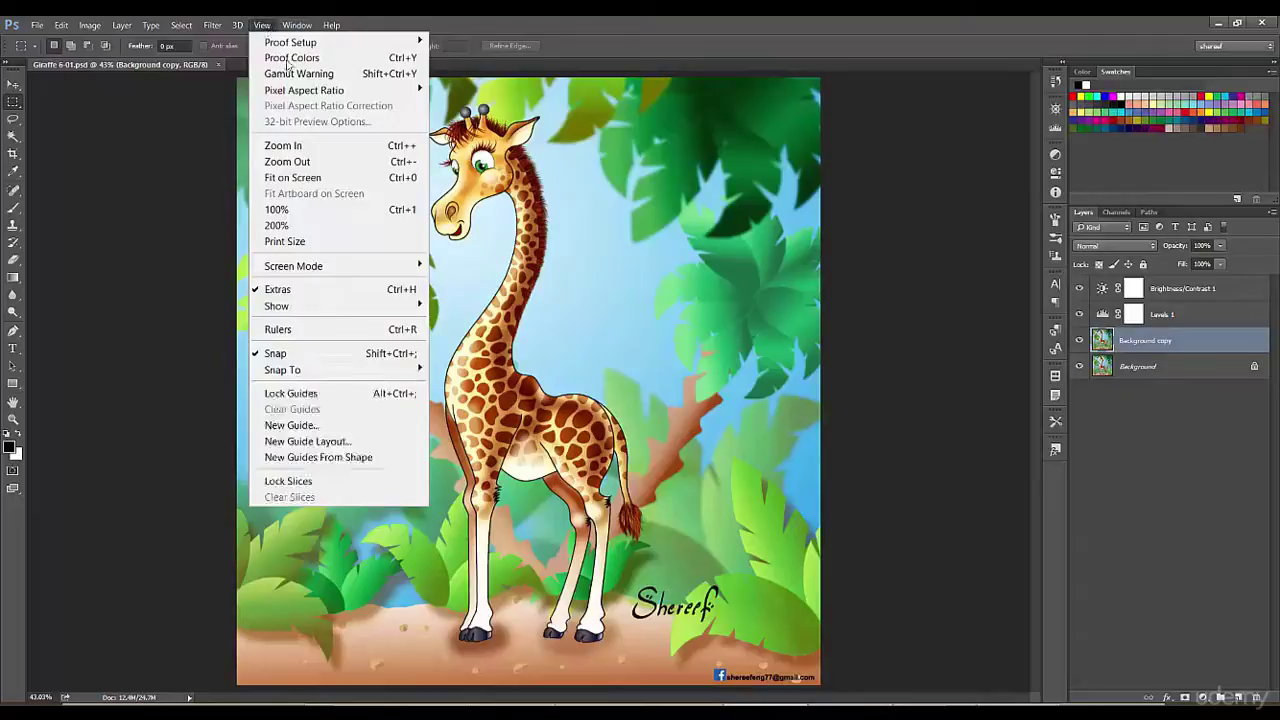
left_click(337, 210)
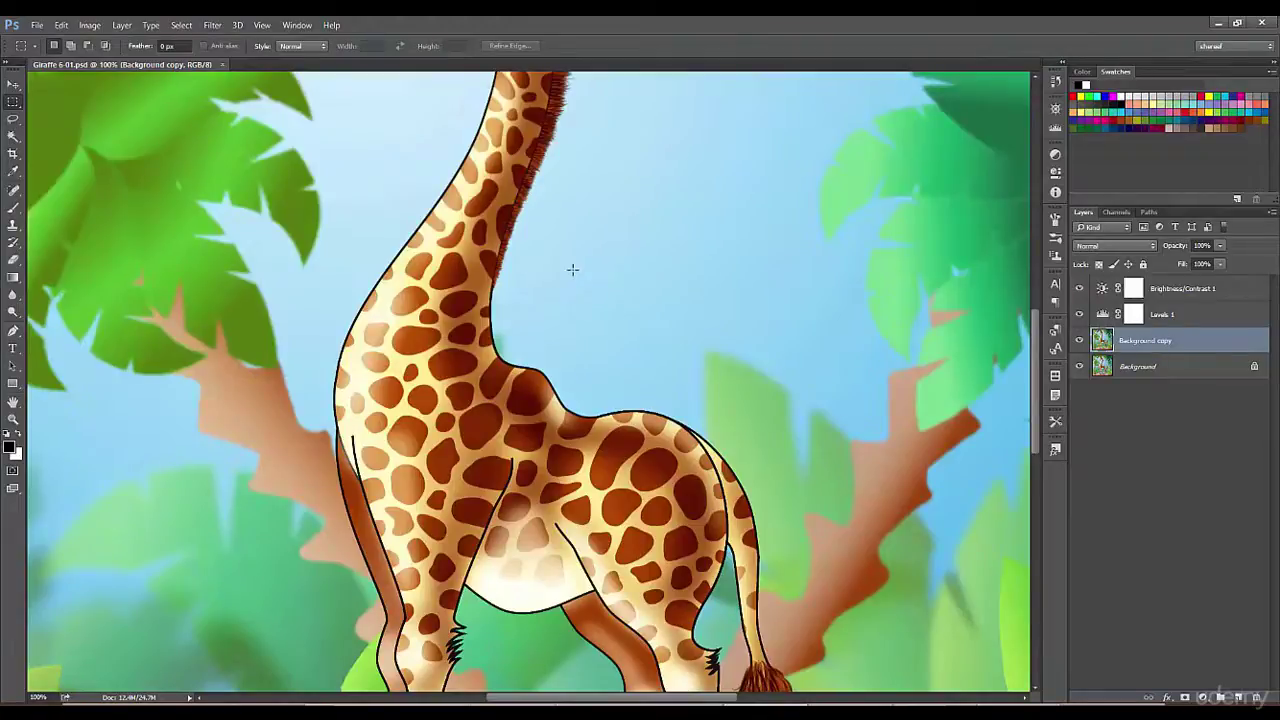
- Zoom in on the giraffe's back to 400%, and return through 100% to the whole image fitted on screen
left_click(572, 380, "ctrl")
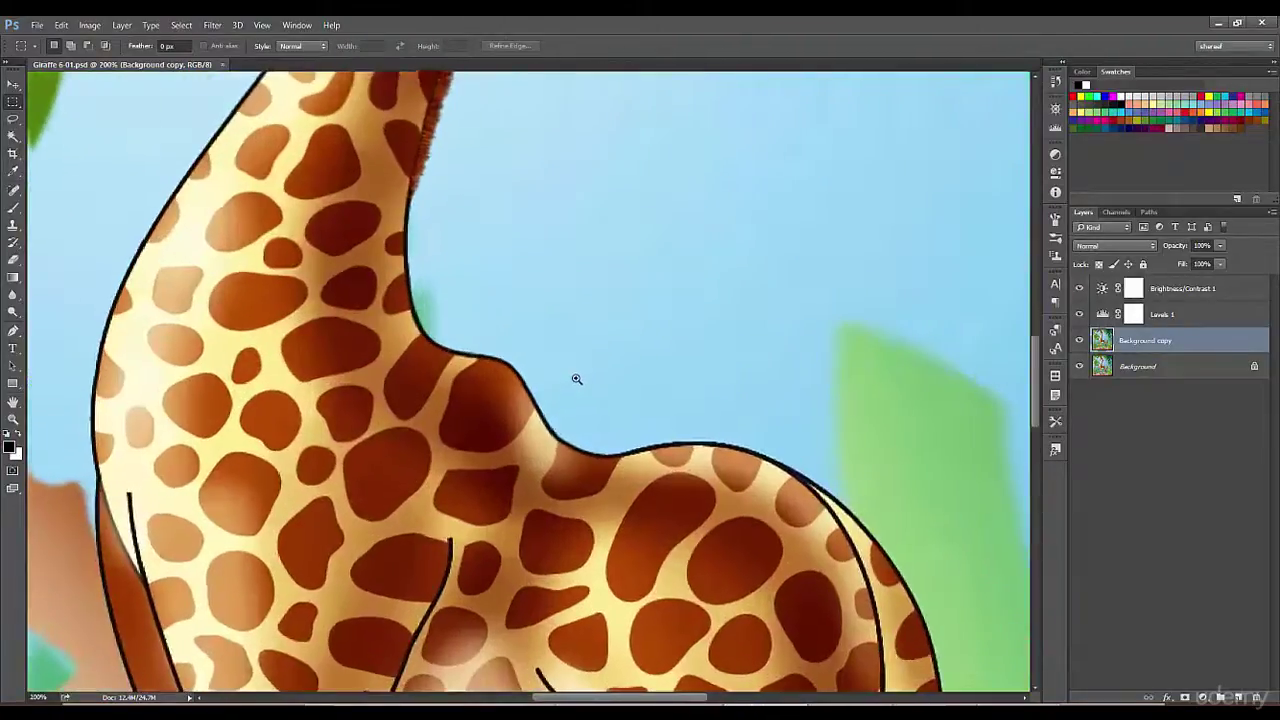
left_click(574, 379, "ctrl")
left_click(574, 379, "ctrl")
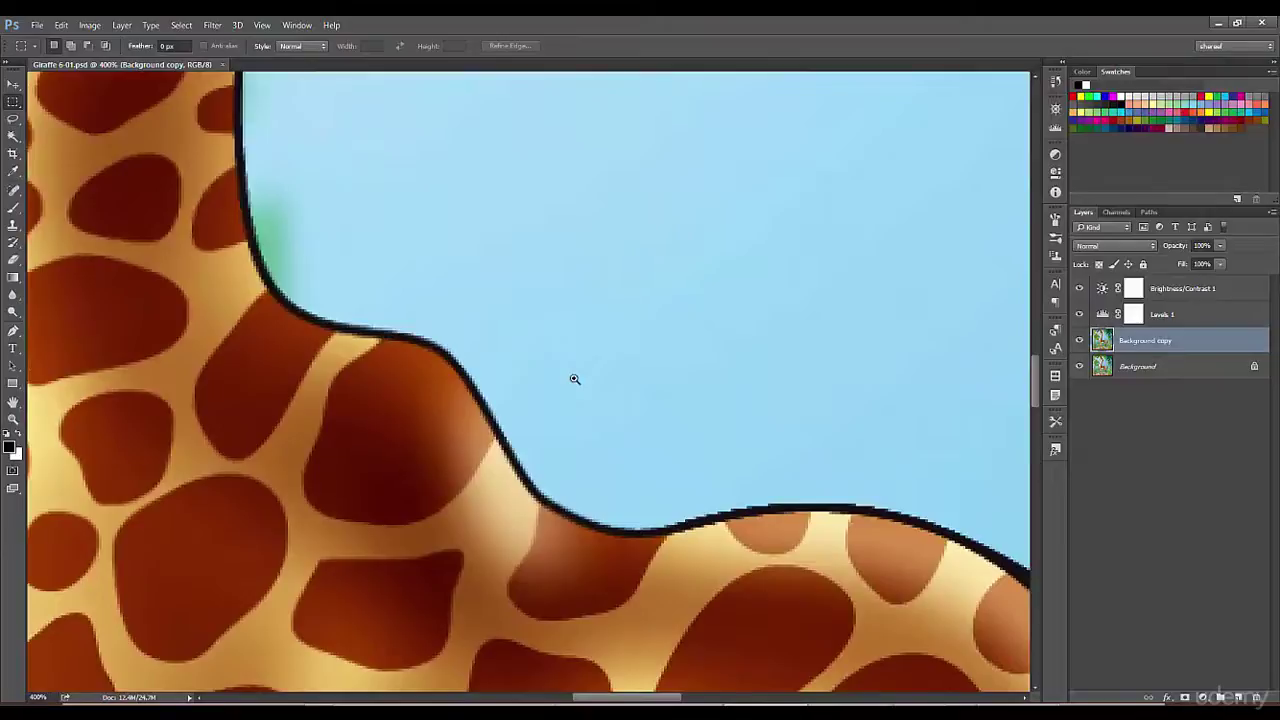
key("ctrl+1")
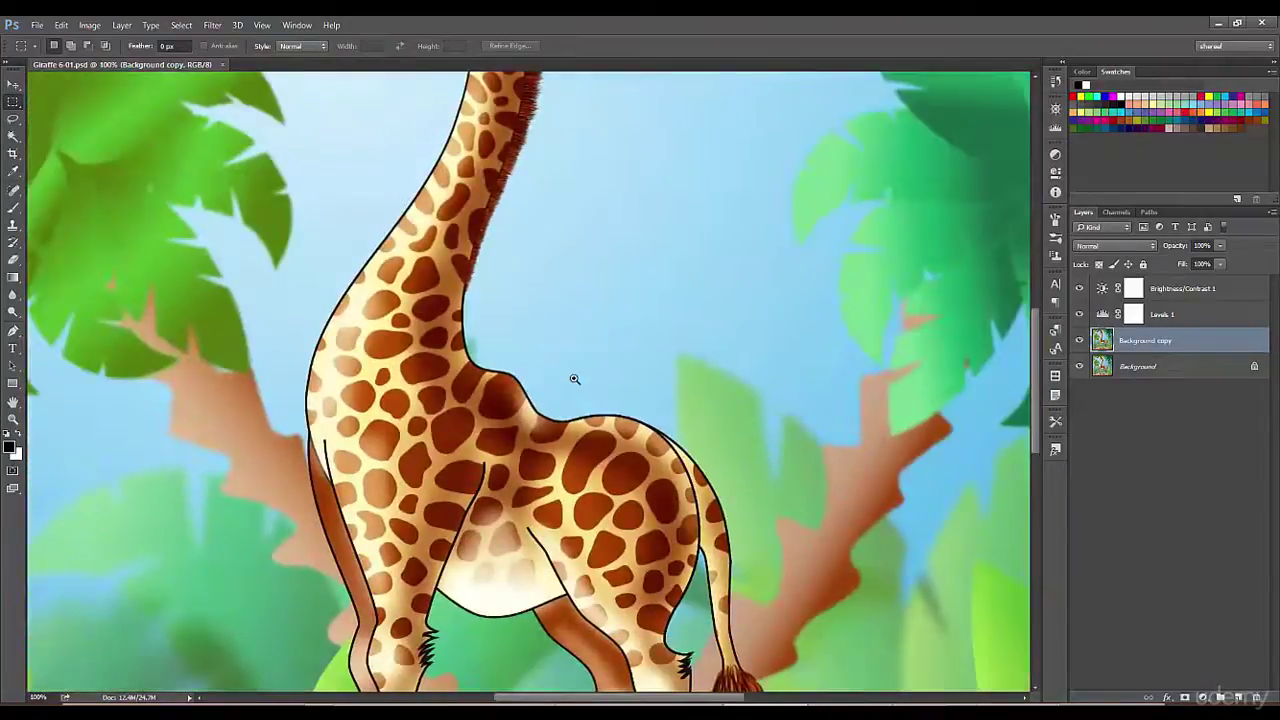
key("ctrl+0")
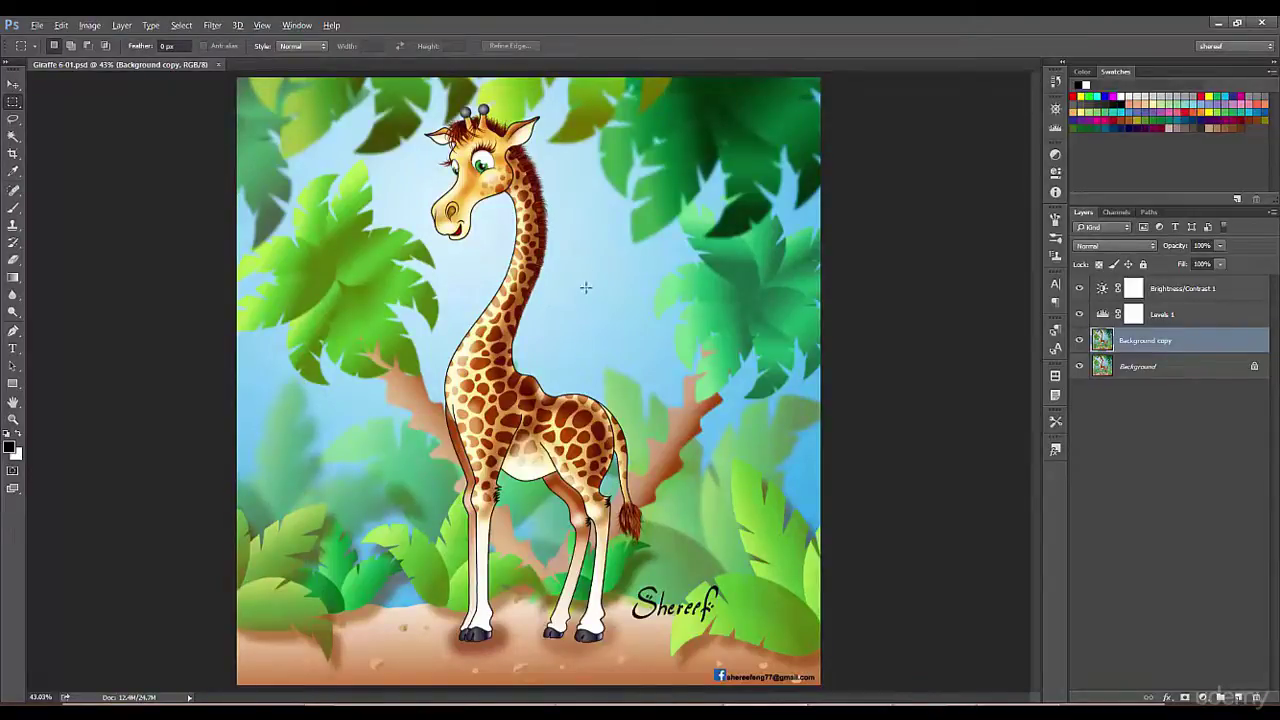
- Zoom gradually in and out around the giraffe's neck from the fitted view, finishing at about 82.5% magnification
scroll(519, 310, "up", 1)
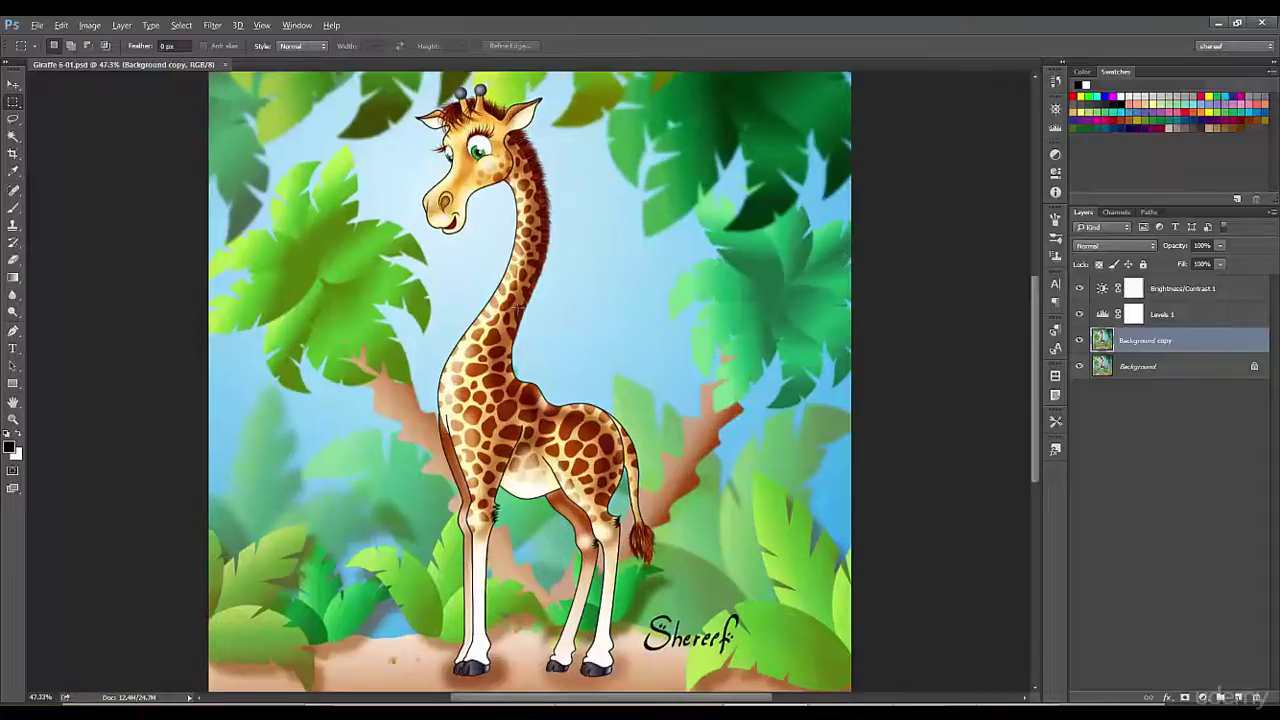
scroll(519, 310, "up", 6)
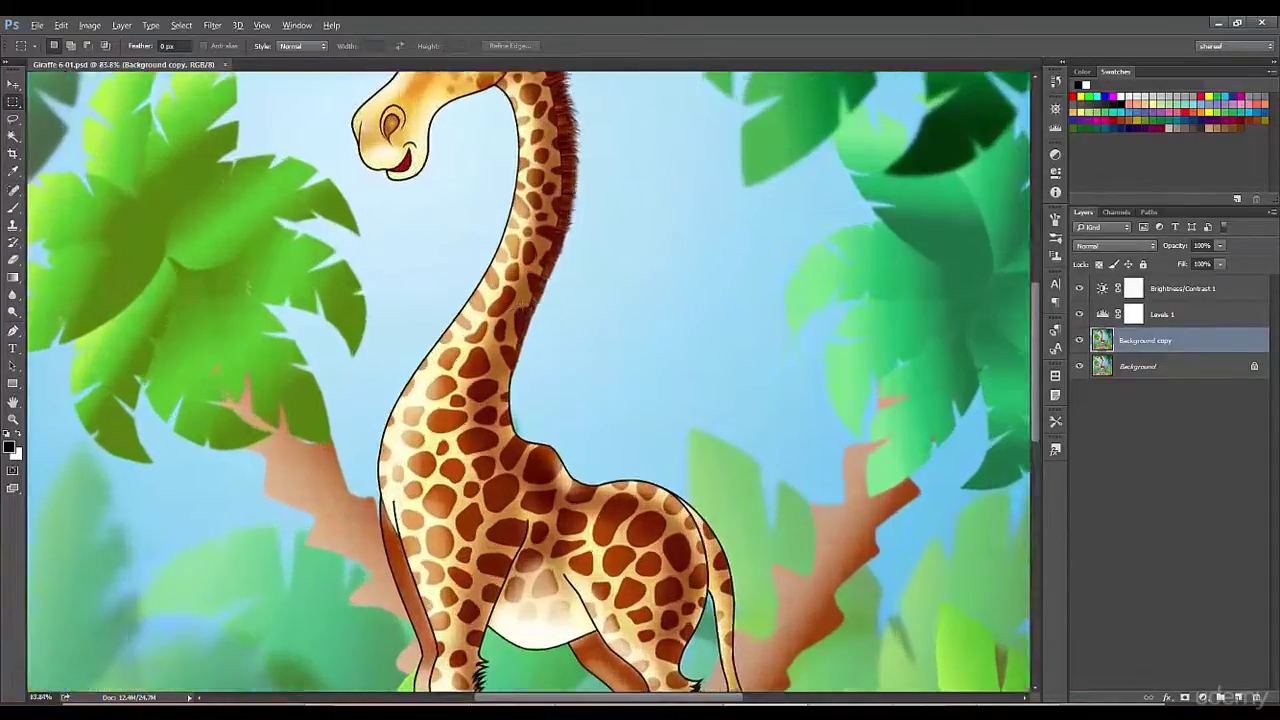
scroll(519, 310, "up", 3)
scroll(519, 310, "down", 2)
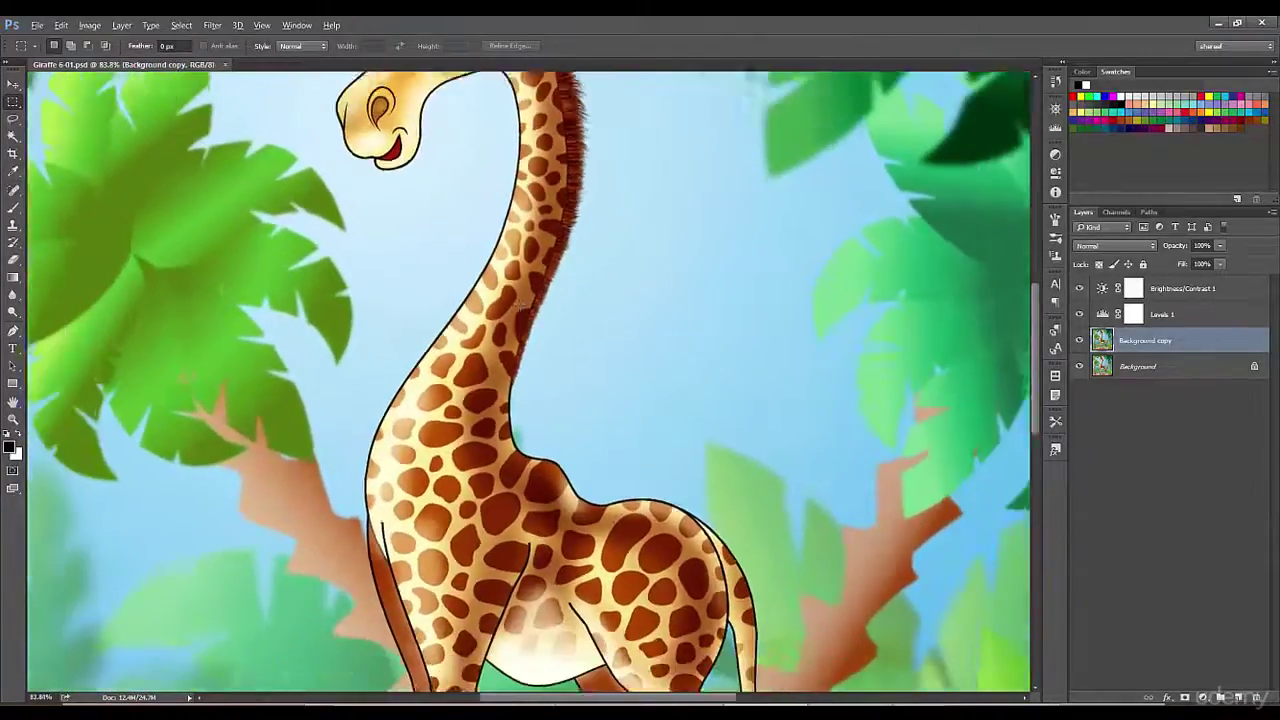
scroll(519, 310, "down", 3)
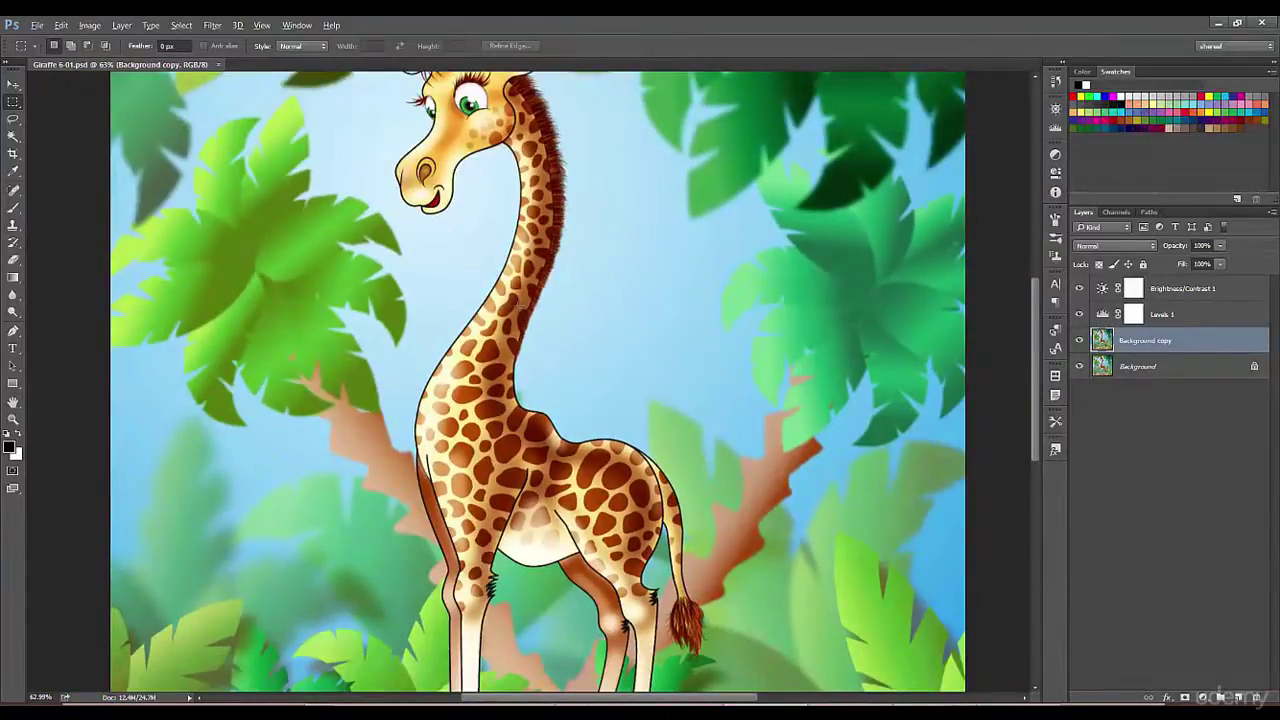
scroll(518, 310, "down", 1)
scroll(518, 310, "up", 3)
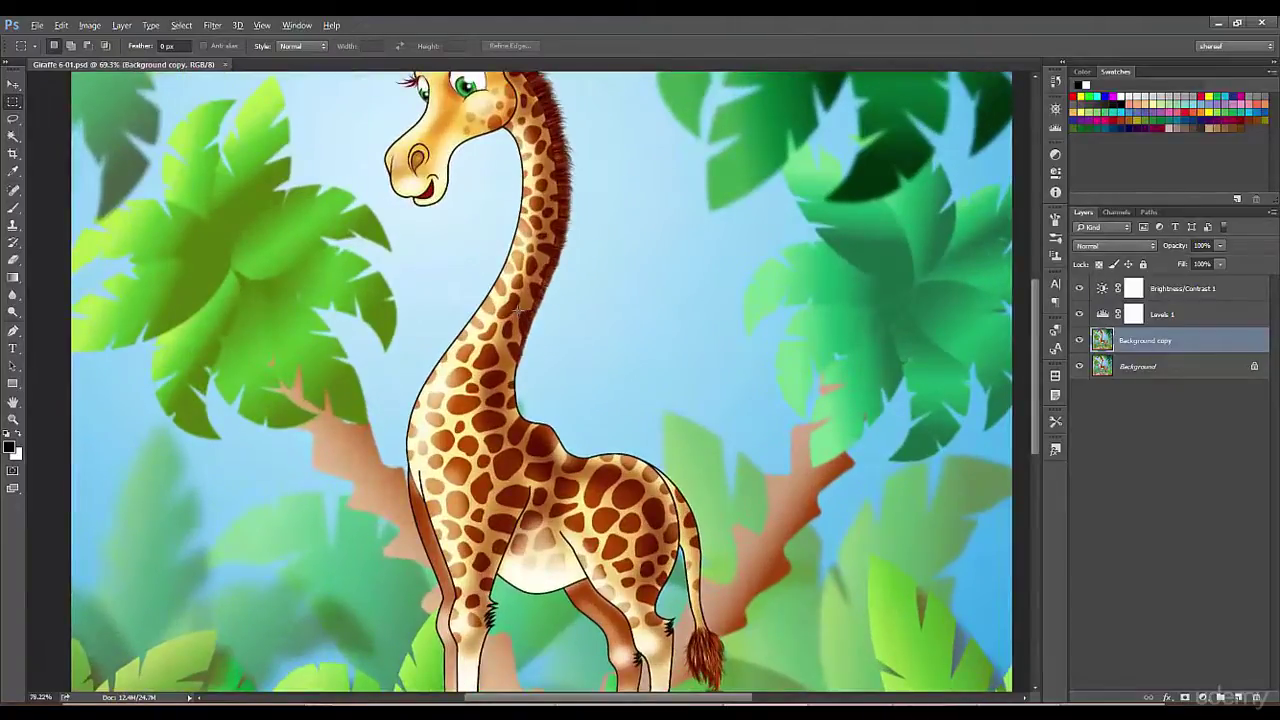
scroll(518, 310, "up", 4)
scroll(518, 311, "down", 3)
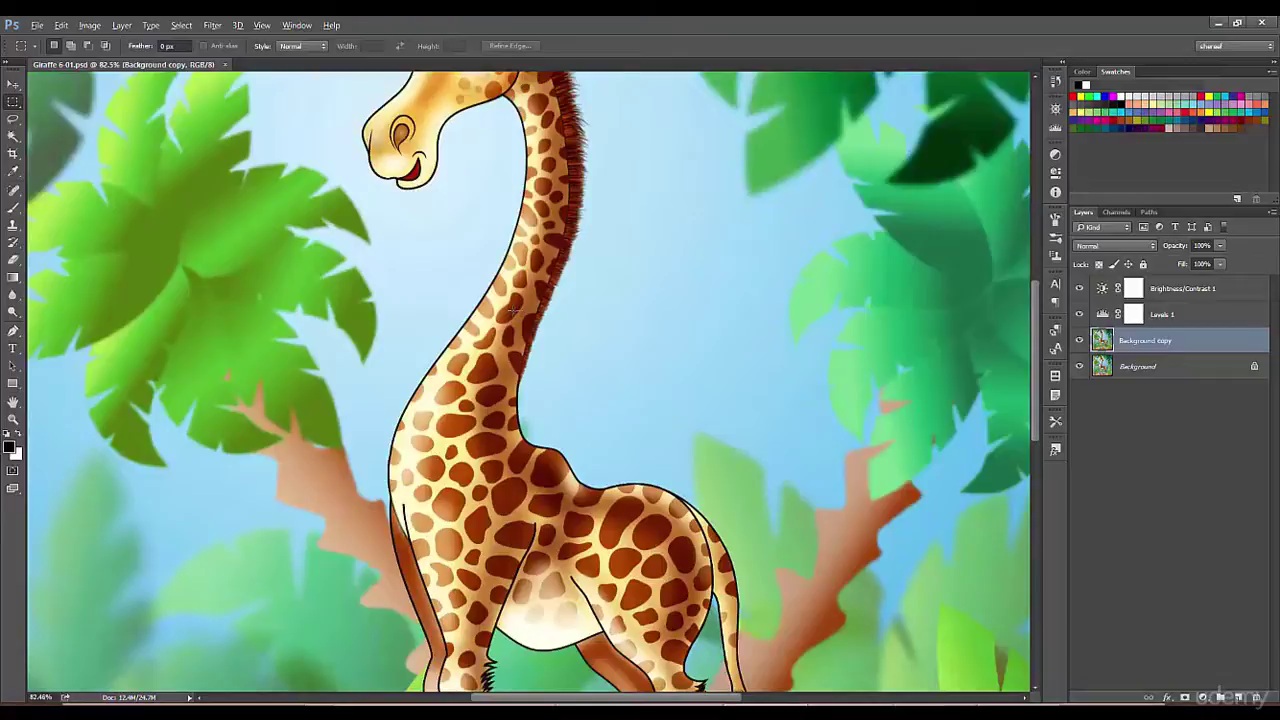
- Display the illustration fitted on screen and at 100% magnification, and zoom out to 50%
key("alt")
key("ctrl+0")
key("ctrl+1")
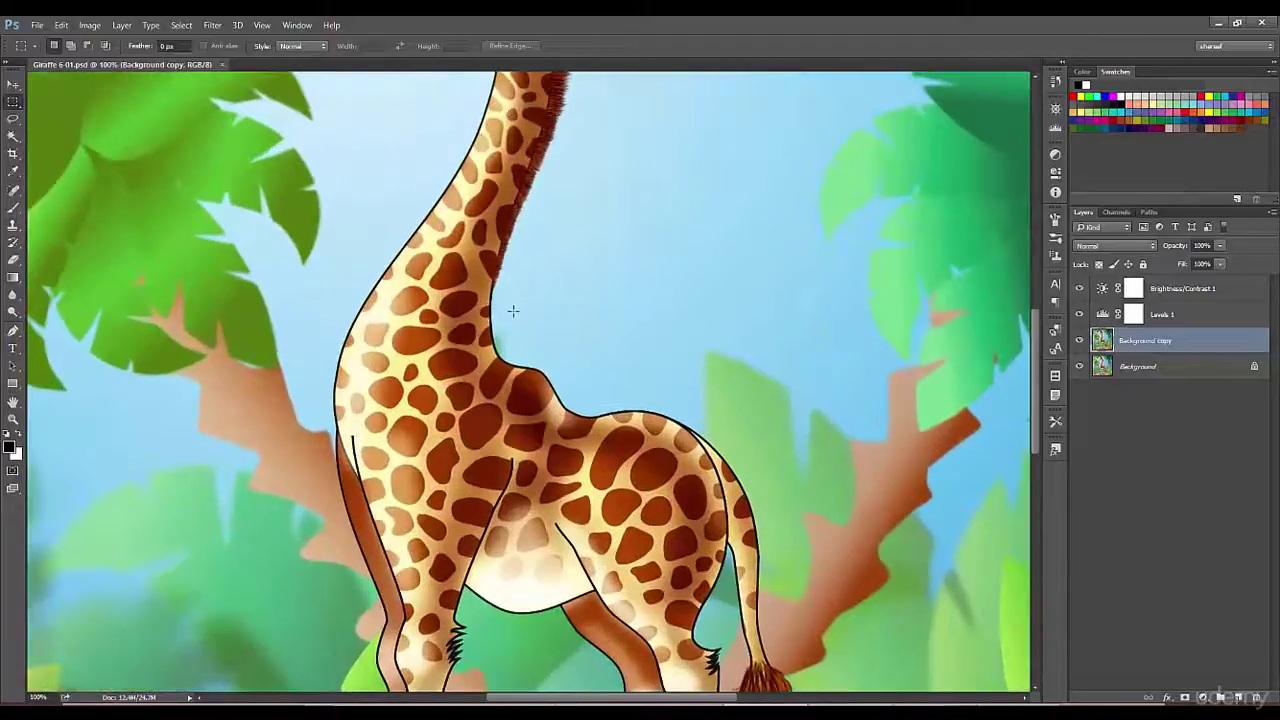
key("ctrl+minus")
key("ctrl+minus")
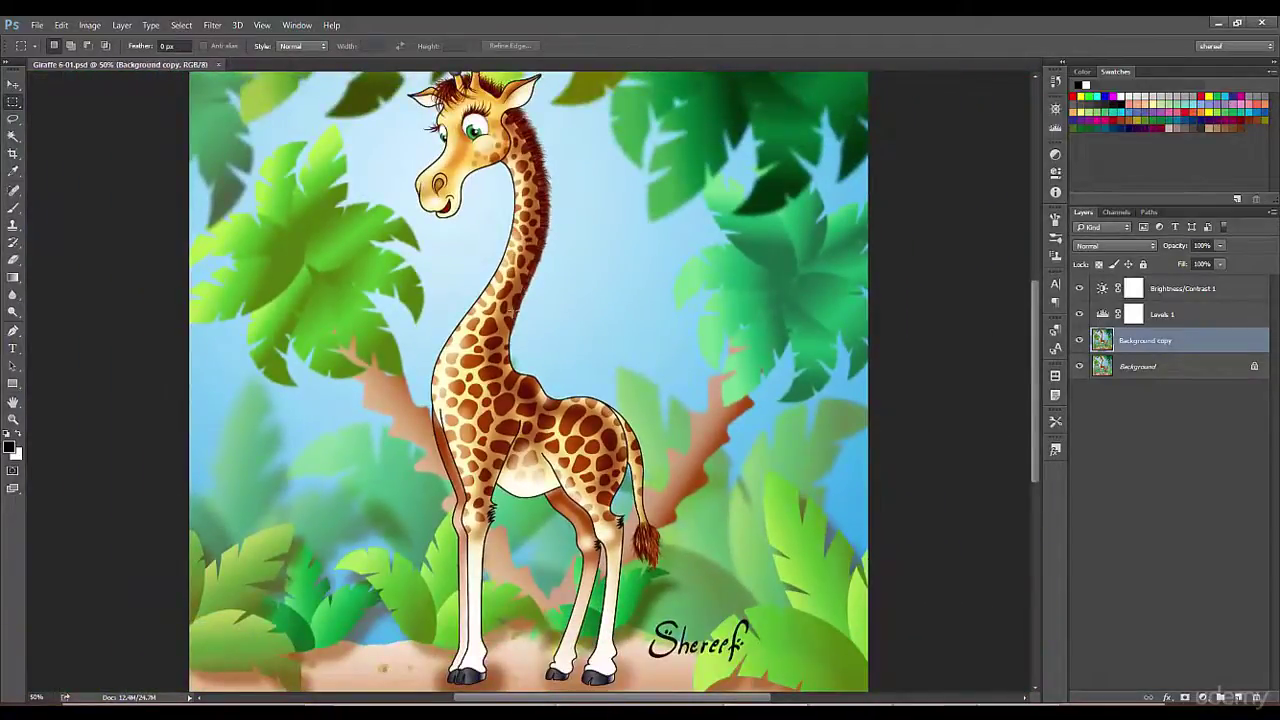
- Zoom in gradually on the giraffe's neck to about 97%, and back out to about 55%
scroll(500, 273, "up", 1)
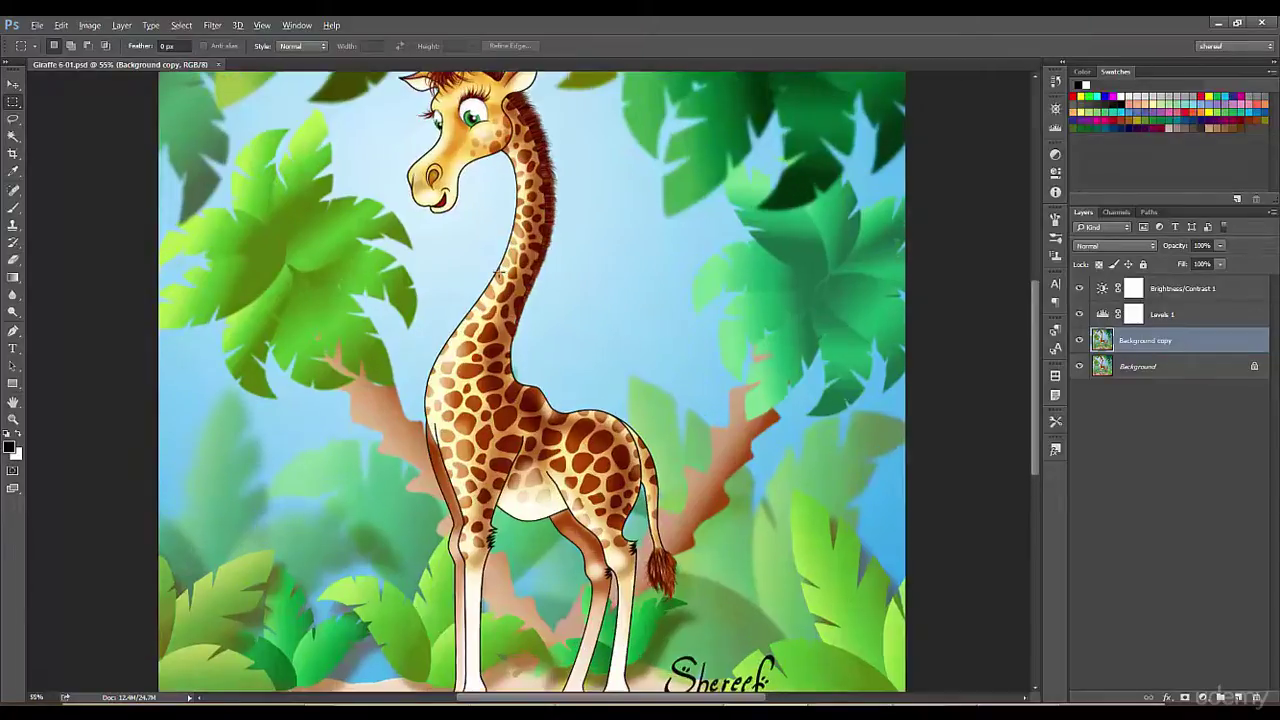
scroll(497, 274, "up", 2)
scroll(500, 278, "up", 1)
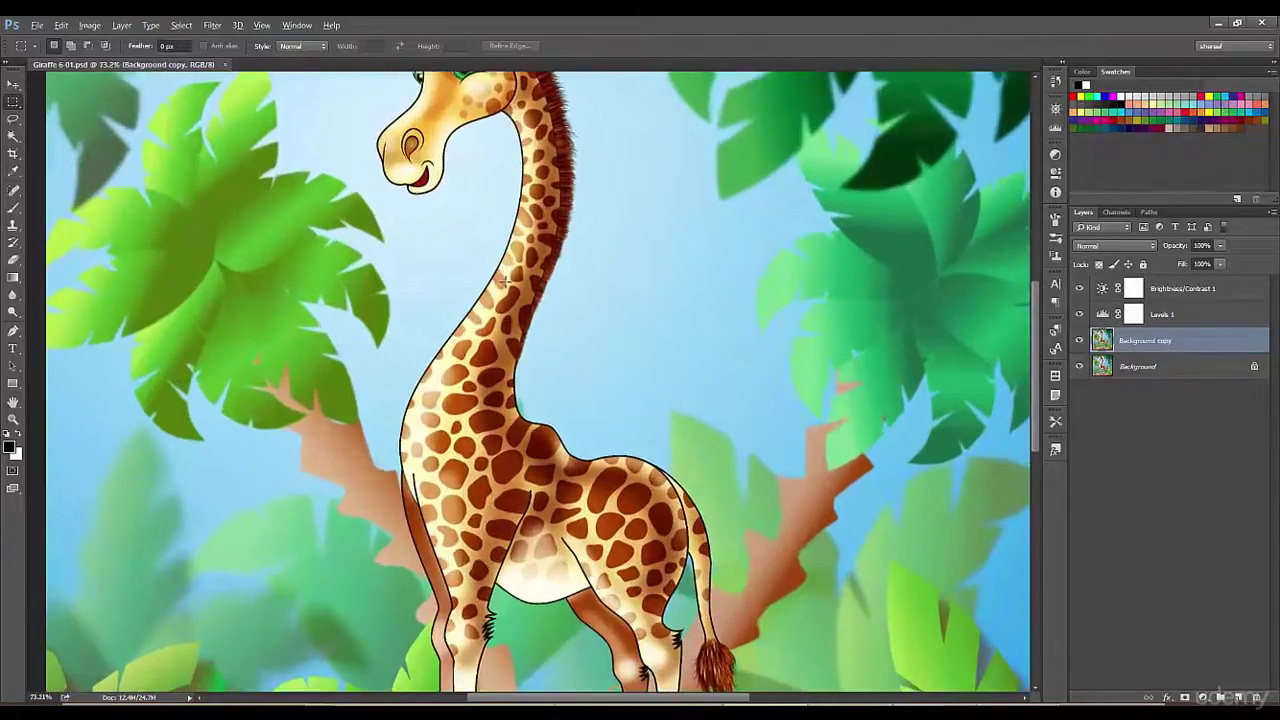
scroll(504, 280, "up", 1)
scroll(505, 283, "up", 1)
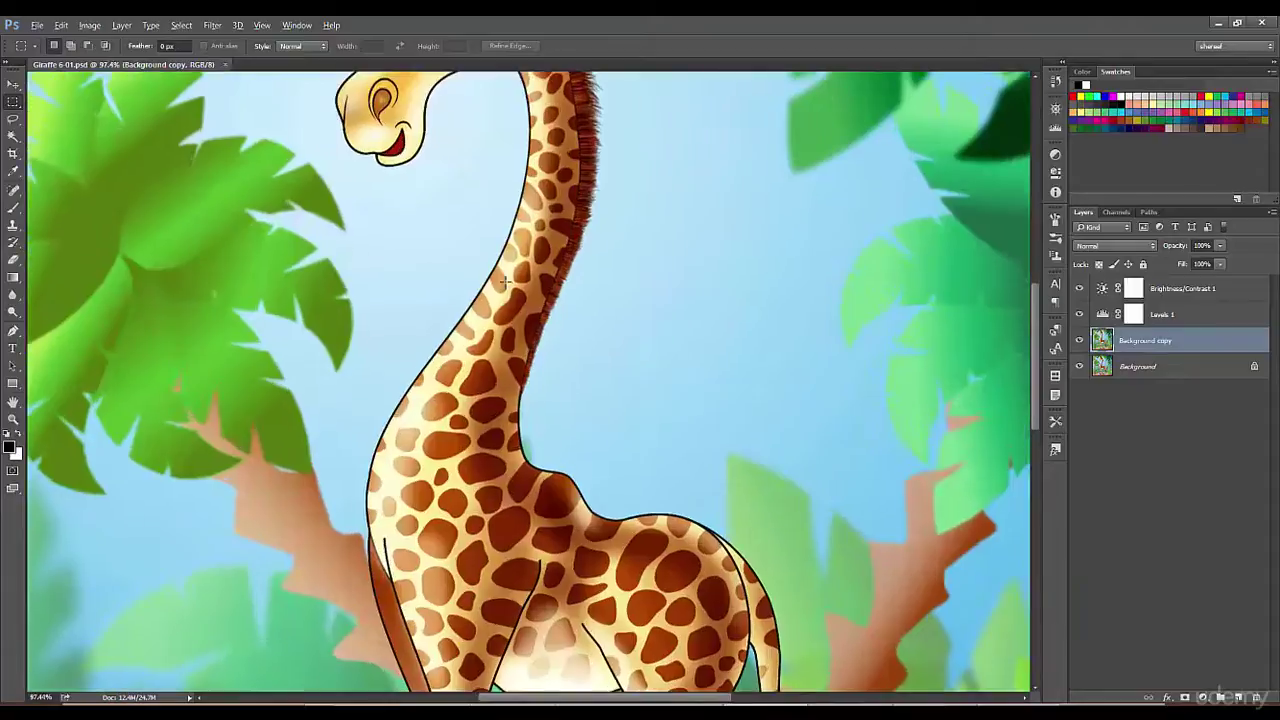
scroll(505, 283, "down", 2)
scroll(507, 283, "up", 1)
scroll(510, 283, "down", 3)
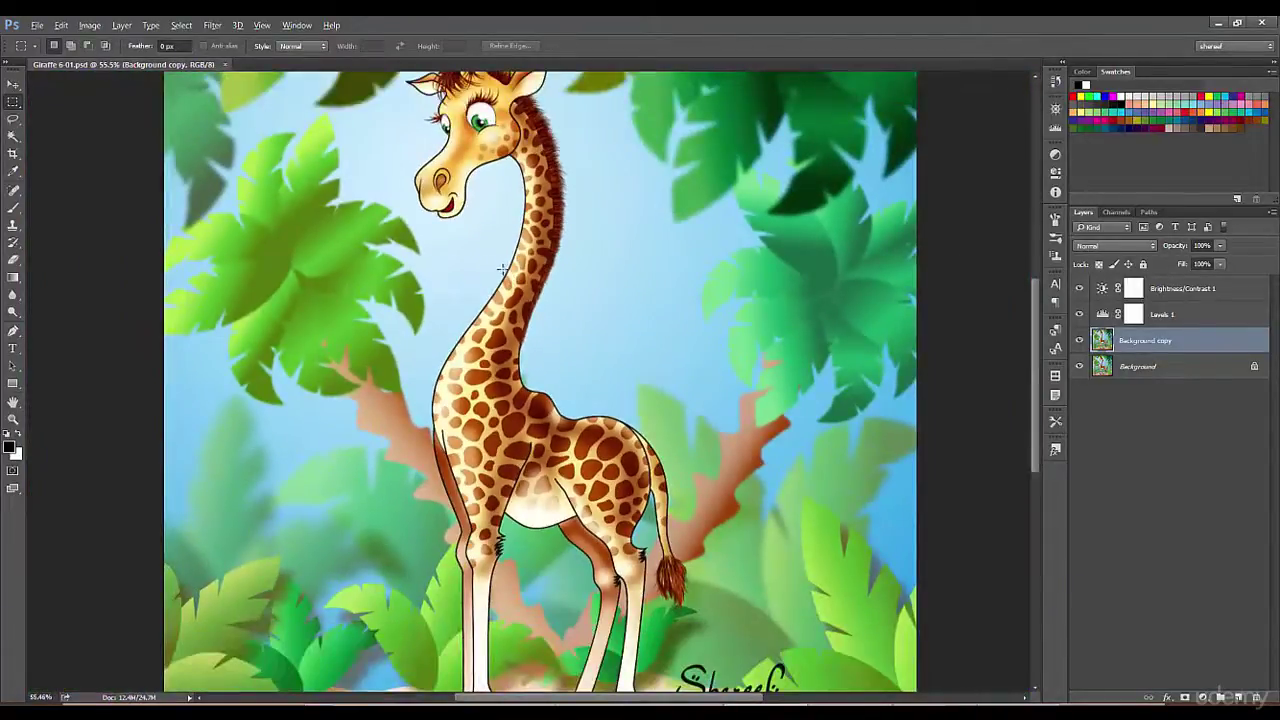
- Zoom in on the giraffe's head and neck to about 119%, and back out to about 67%
key("alt")
key("Escape")
scroll(480, 121, "up", 5)
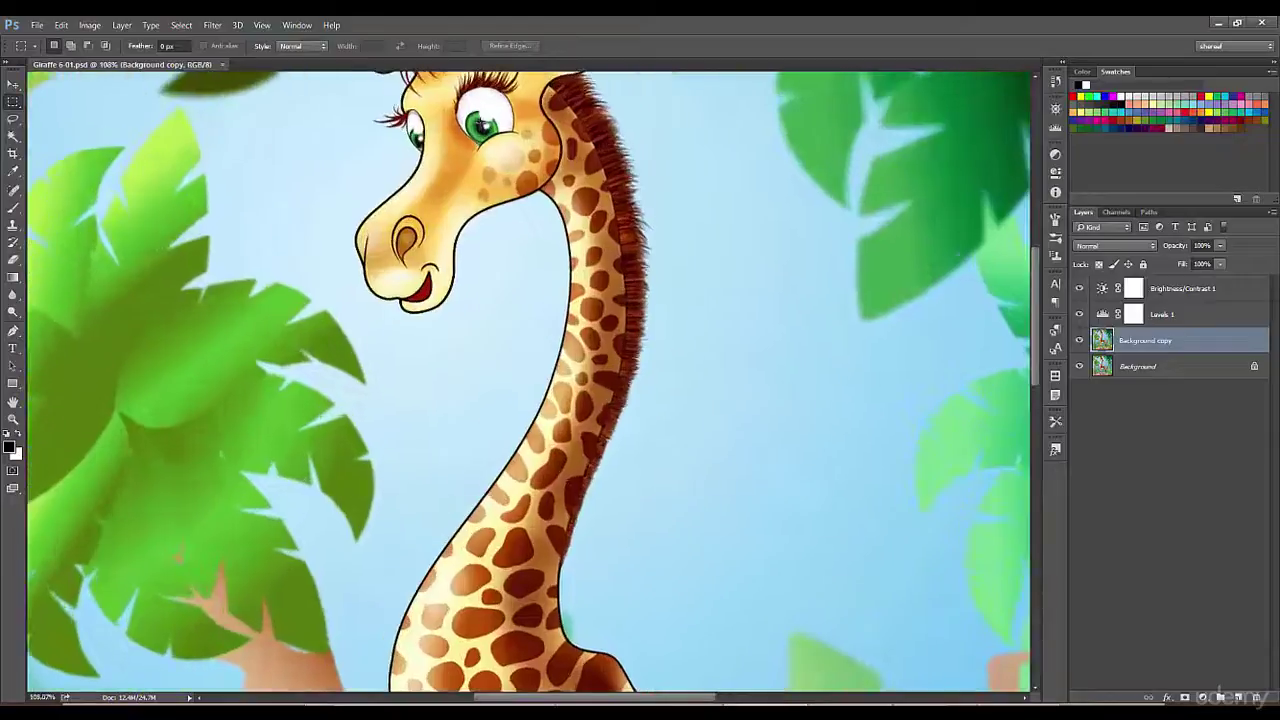
scroll(480, 121, "up", 1)
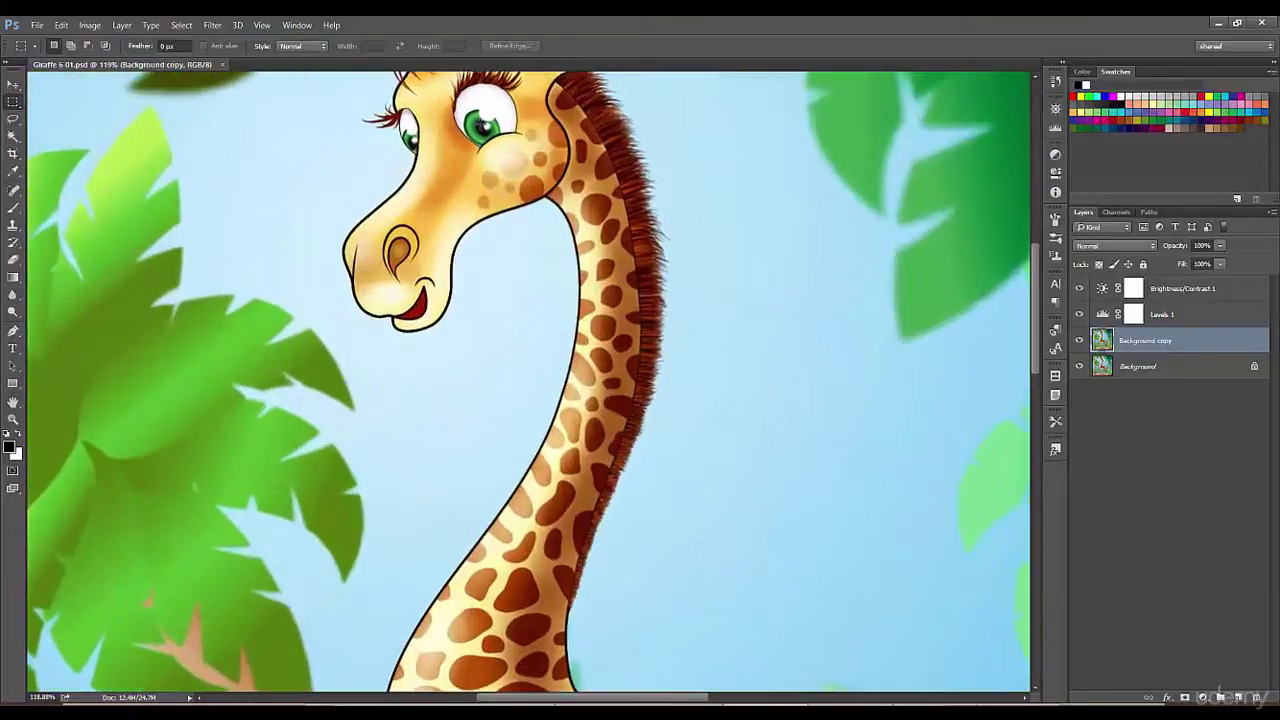
scroll(480, 121, "up", 1)
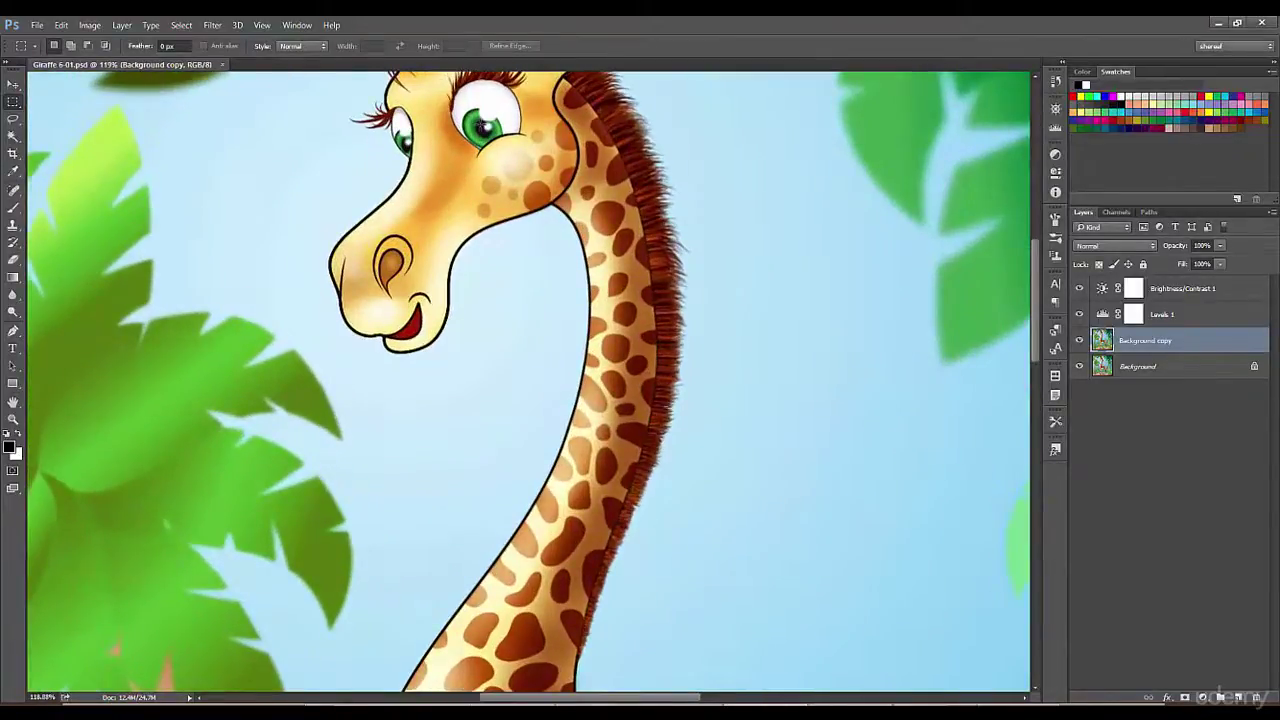
scroll(480, 121, "down", 4)
scroll(480, 121, "down", 1)
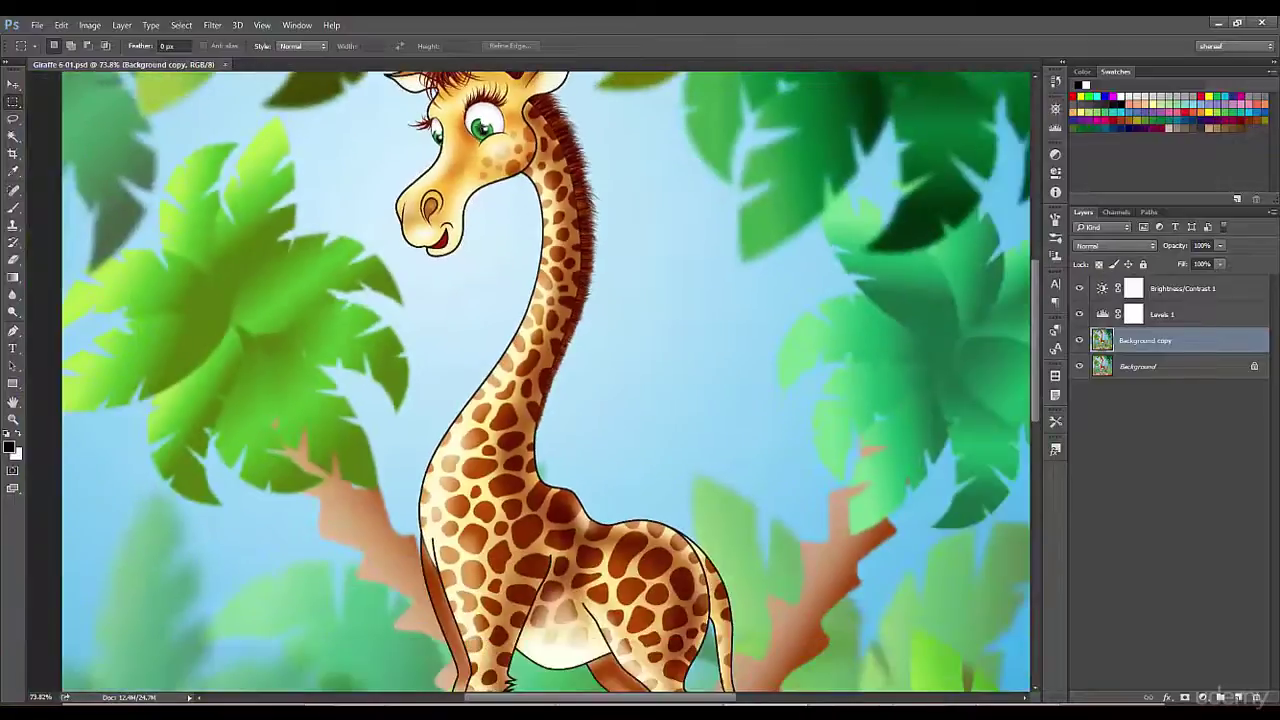
scroll(480, 121, "down", 1)
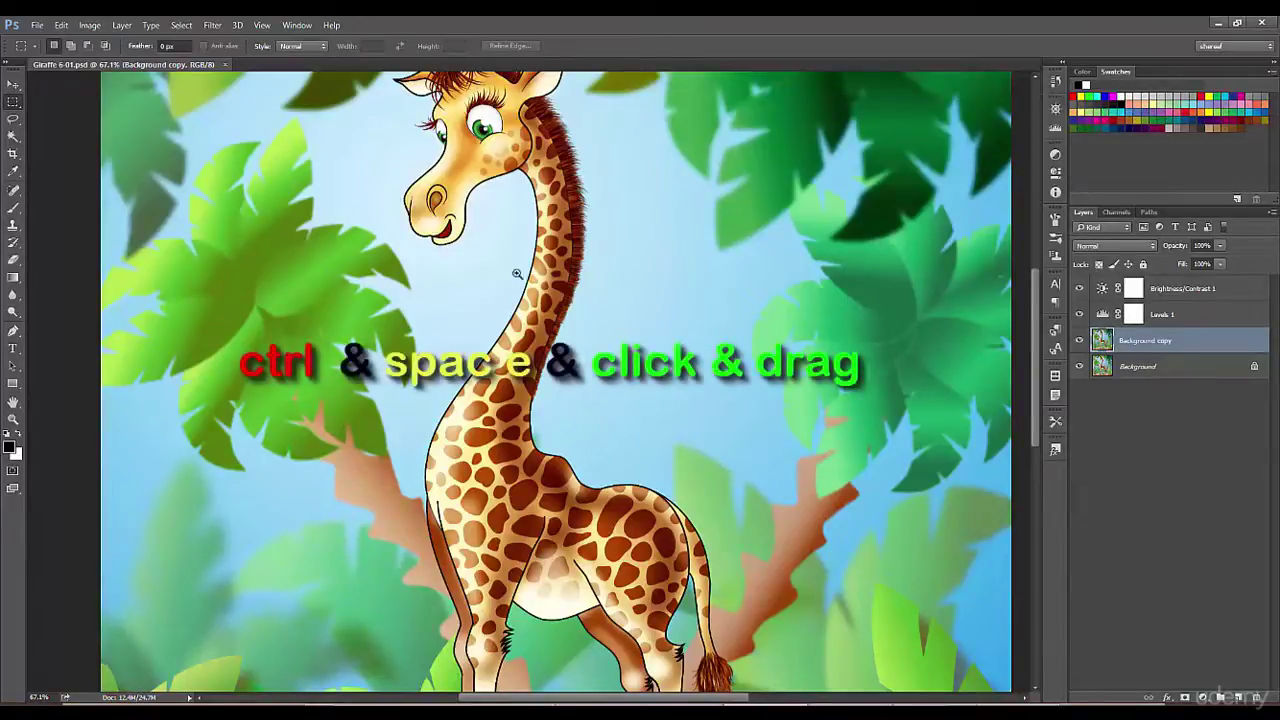
- Zoom in continuously on the giraffe's eye to 3200%, and back out until the whole illustration fits at 43.03%
mouse_move(497, 270)
left_mouse_down()
mouse_move(566, 272)
mouse_move(498, 274)
left_mouse_up()
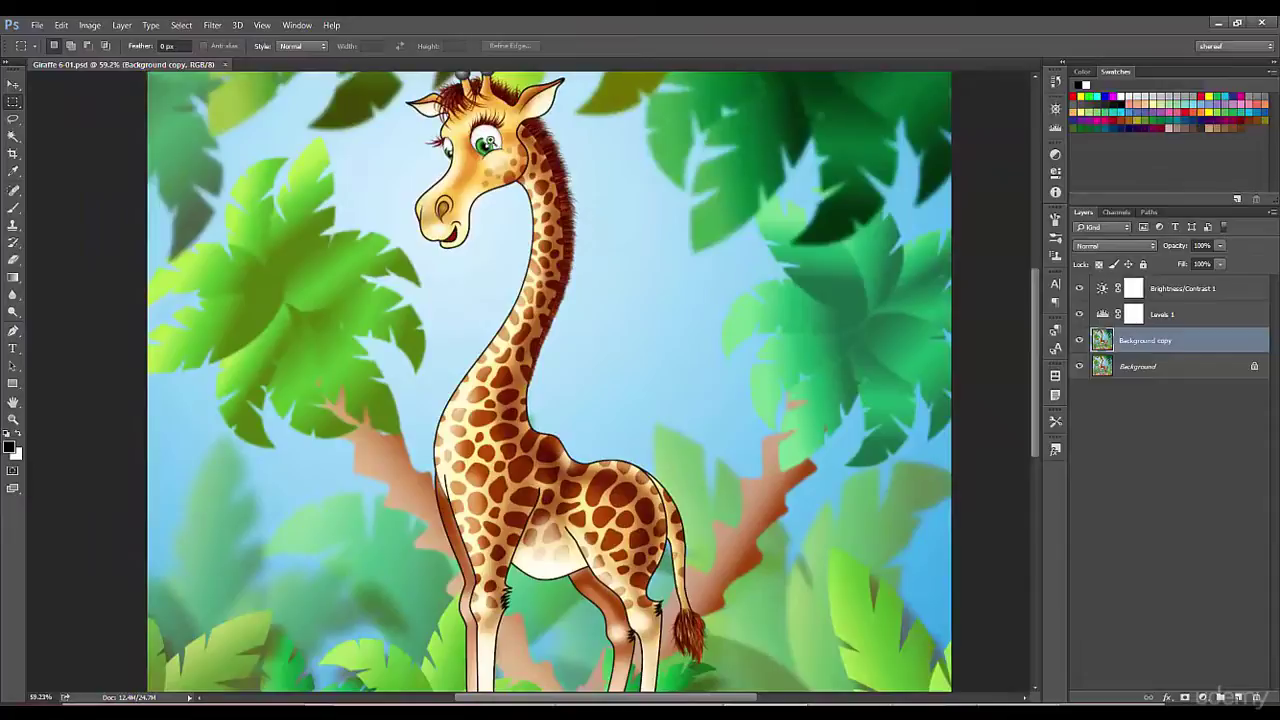
left_click_drag(487, 148, 742, 157)
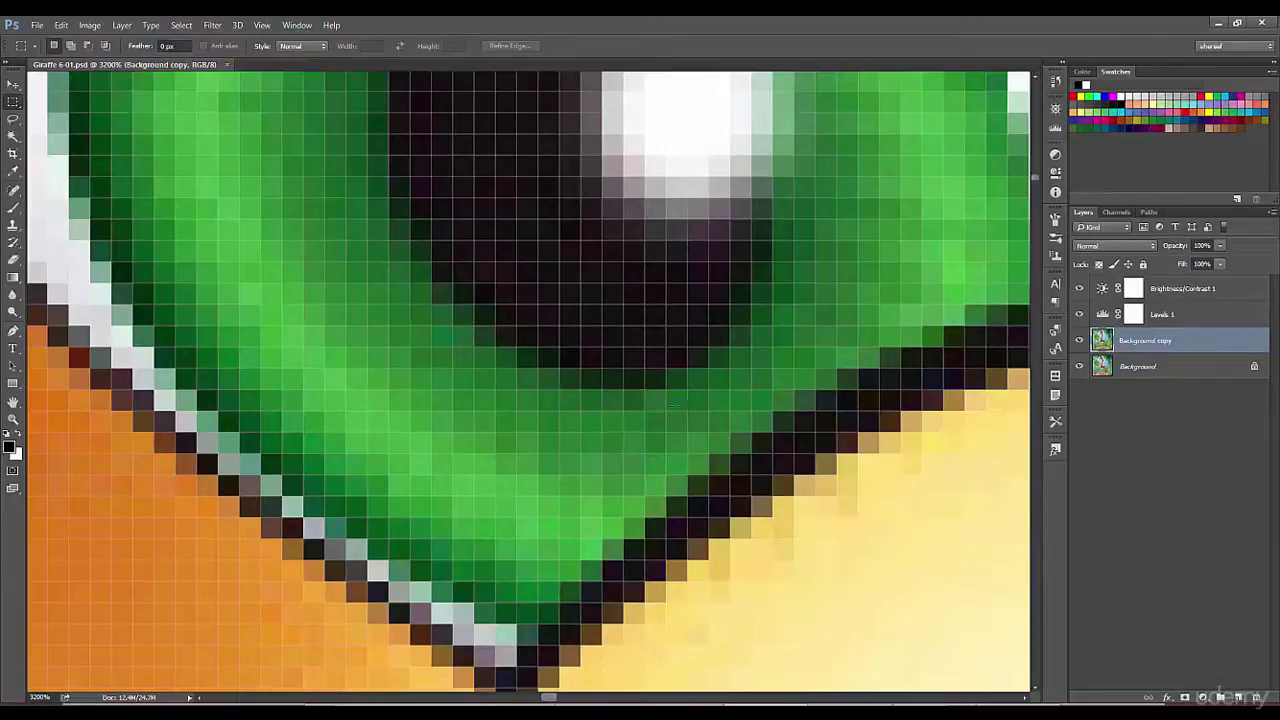
scroll(662, 350, "down", 1)
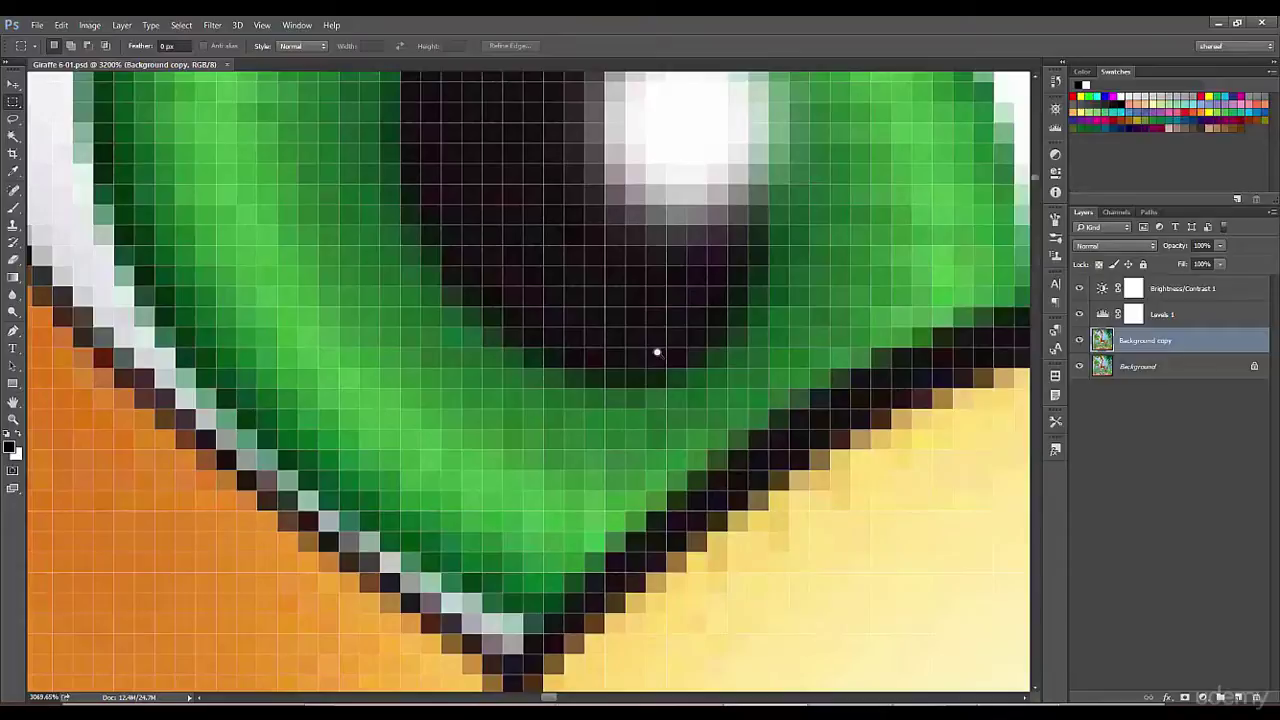
scroll(656, 352, "down", 10)
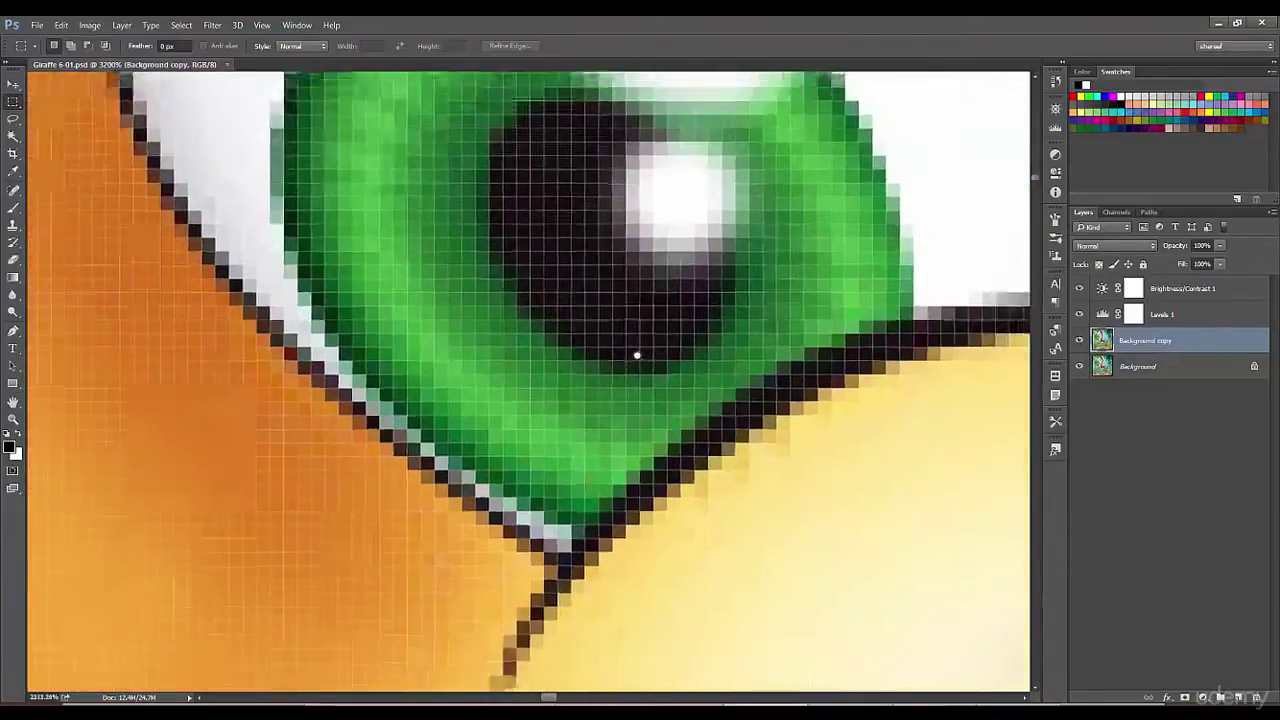
scroll(568, 354, "down", 12)
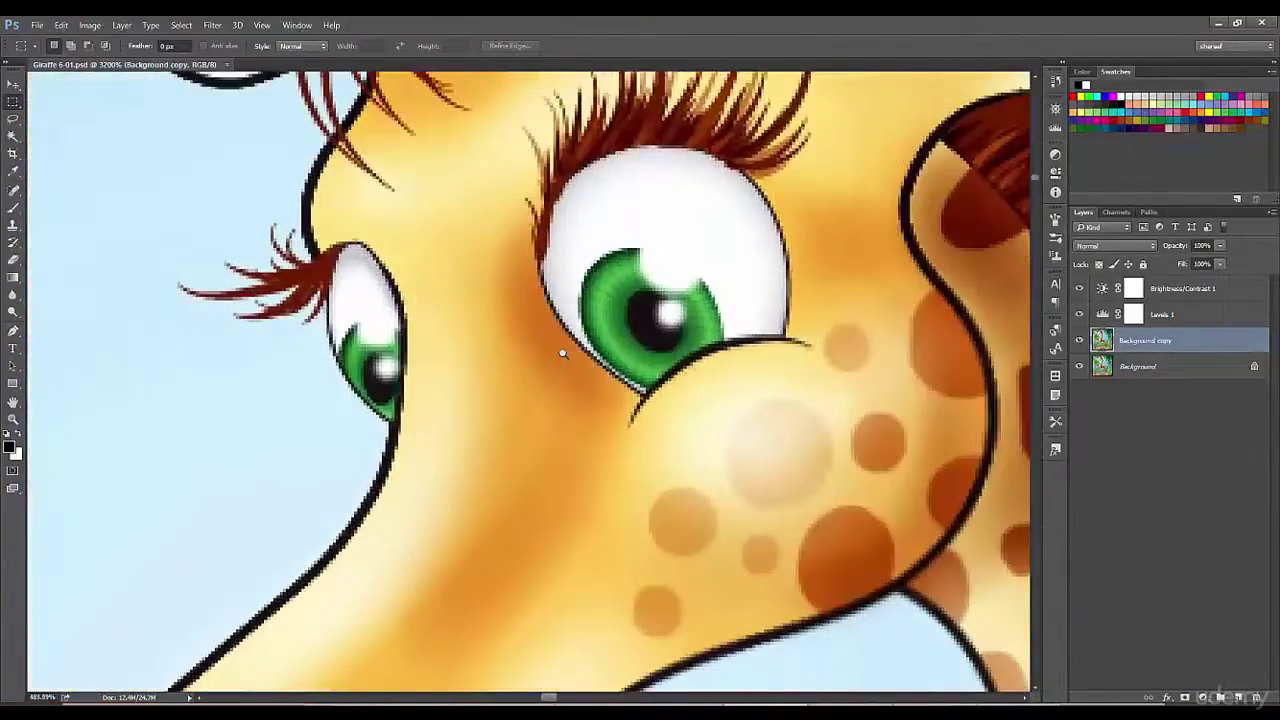
scroll(486, 357, "down", 1)
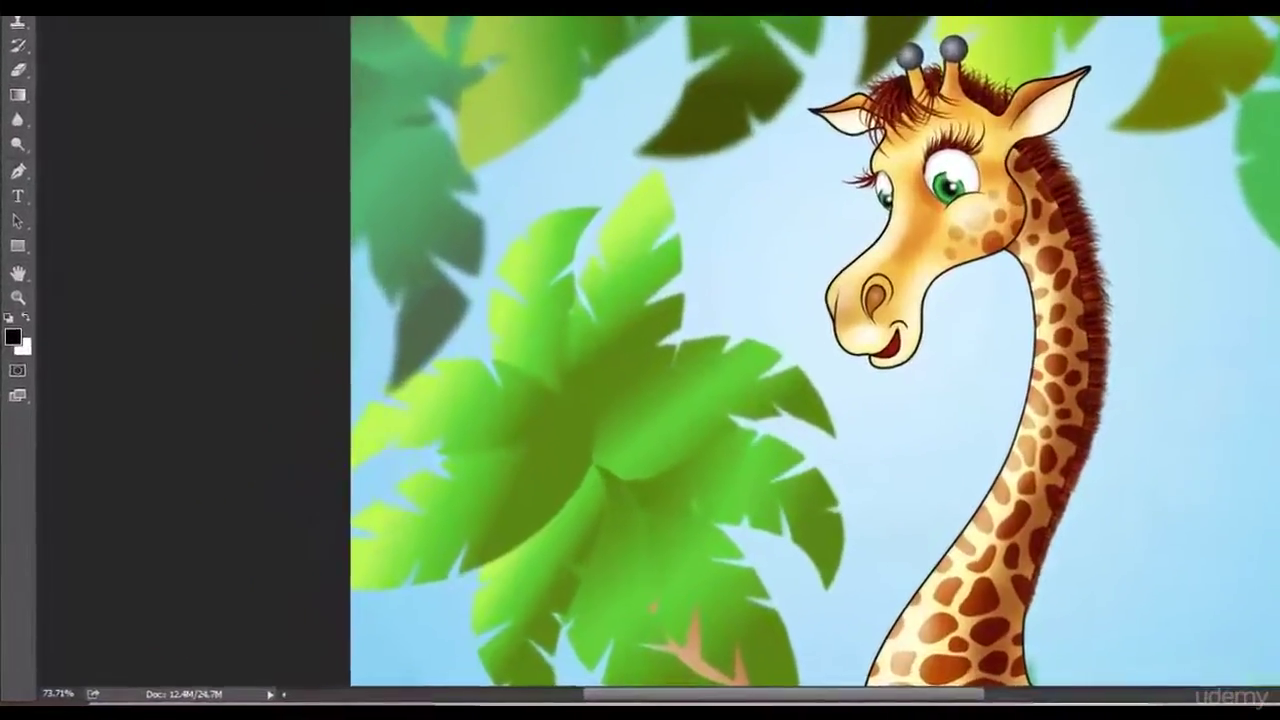
scroll(838, 350, "down", 5)
scroll(838, 350, "down", 3)
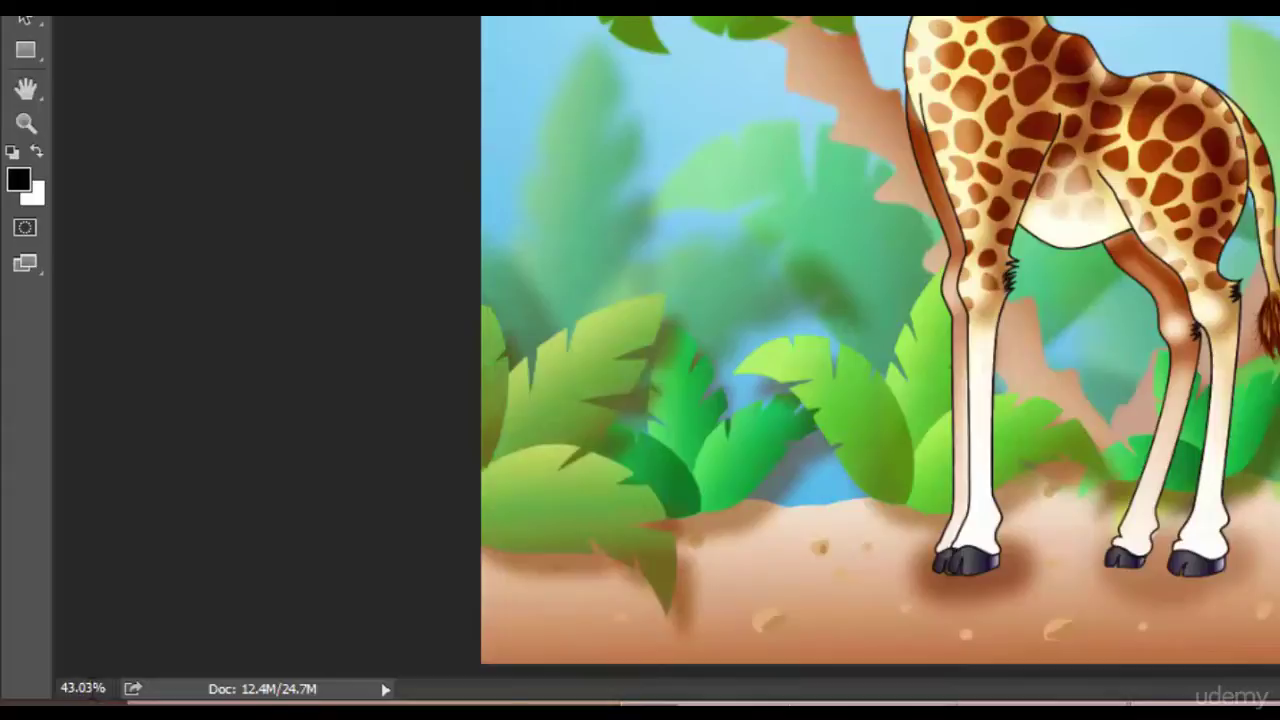
- Raise the document's magnification value to 45.03%
left_click(90, 688)
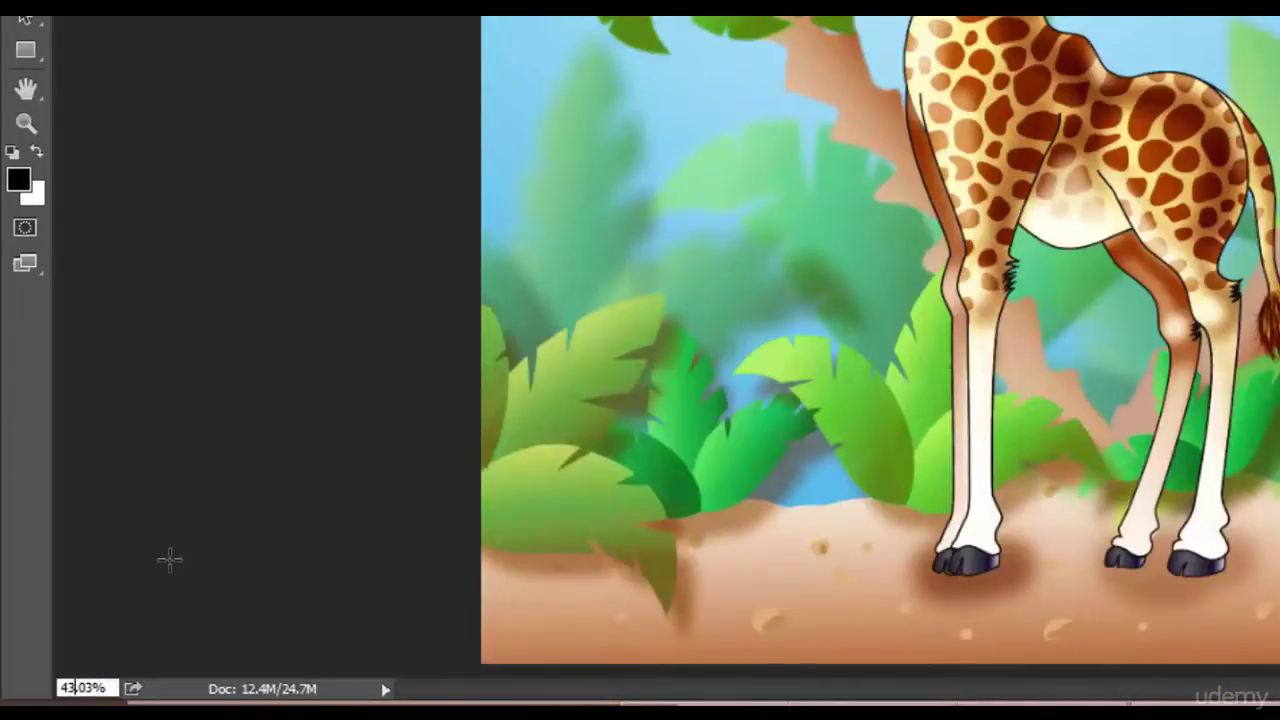
key("Up")
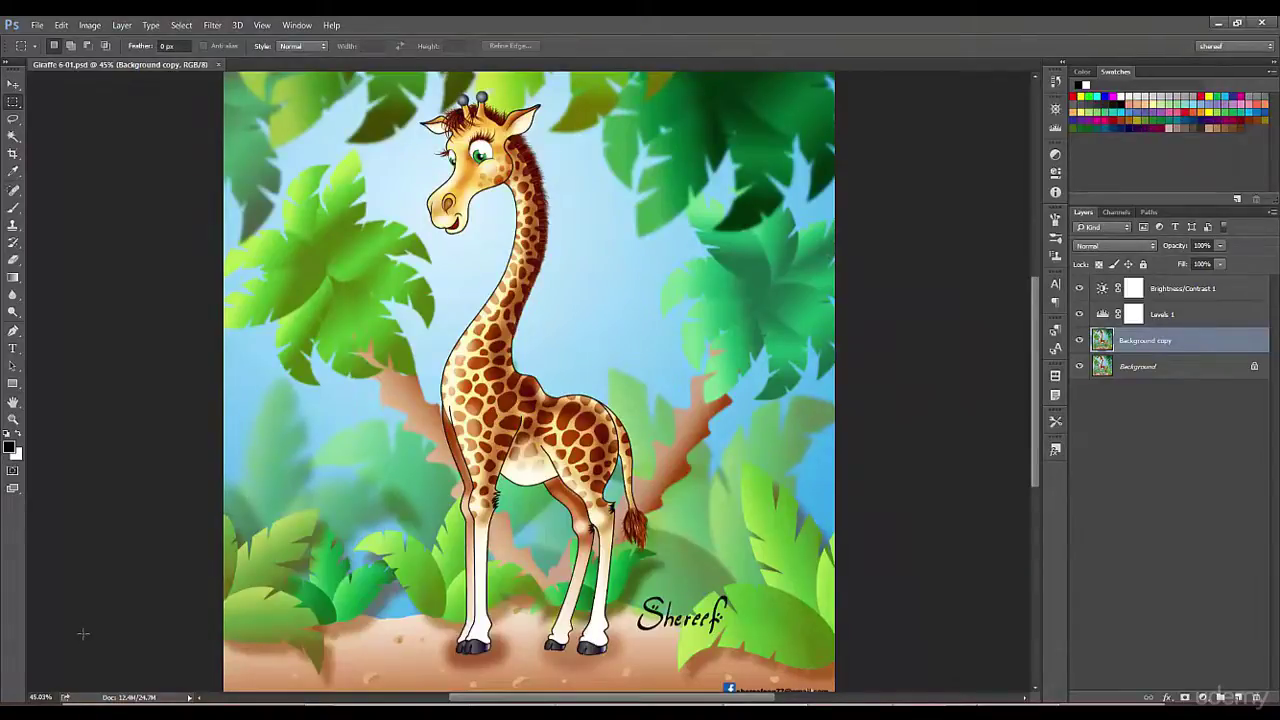
- With the Hand tool active, fit the whole illustration on screen and zoom in on the giraffe's back to about 194%
key("h")
key("ctrl+0")
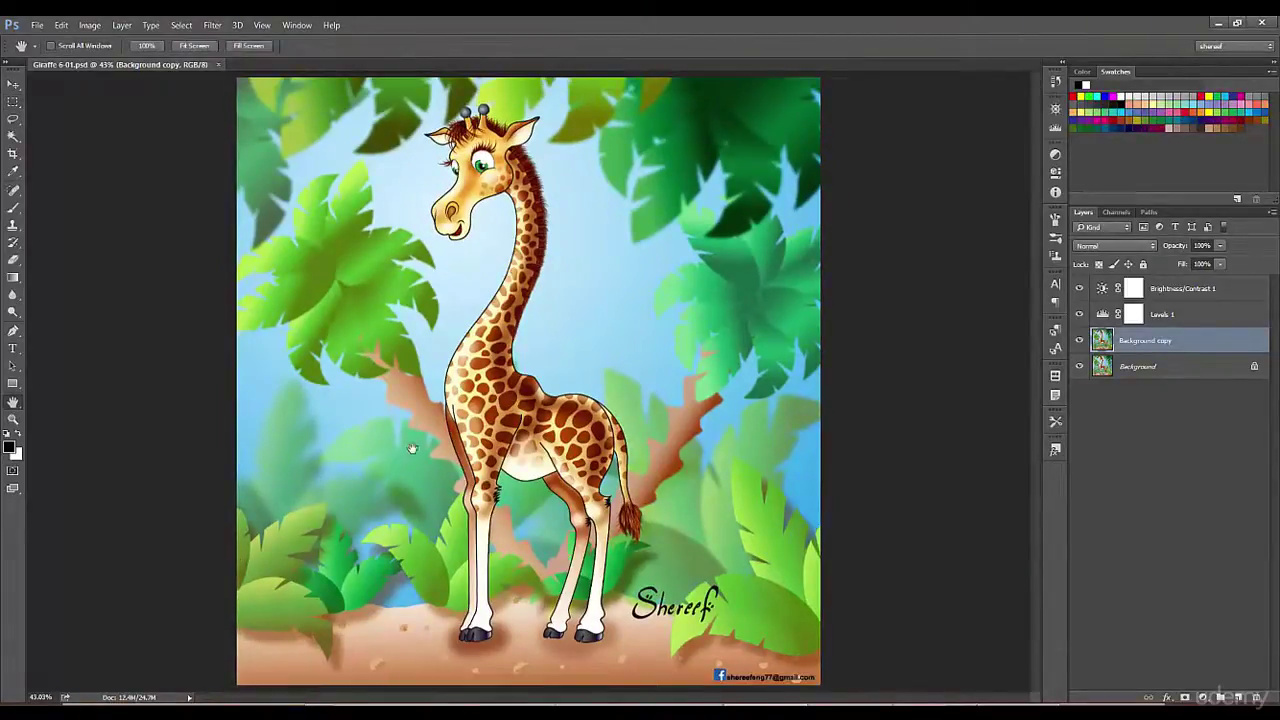
left_click_drag(500, 388, 792, 412)
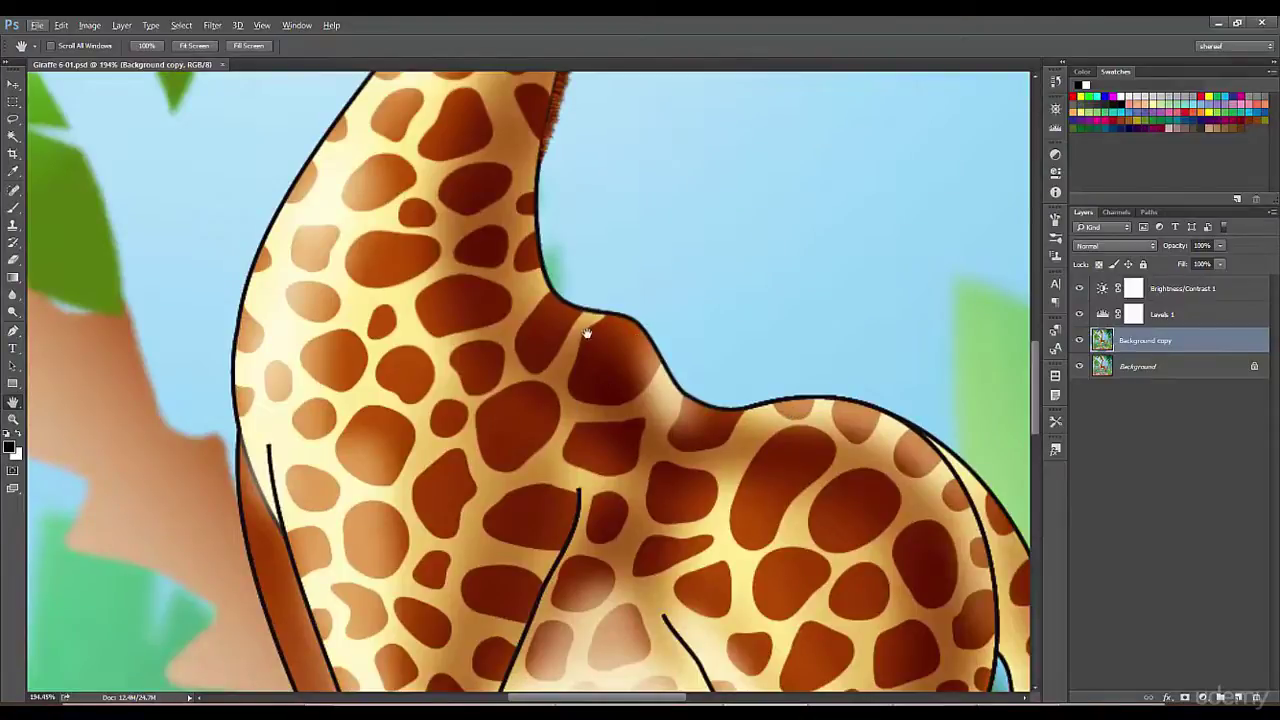
- With the Rectangular Marquee tool active, move the magnified view vertically and sideways across the giraffe's back
left_click(14, 104)
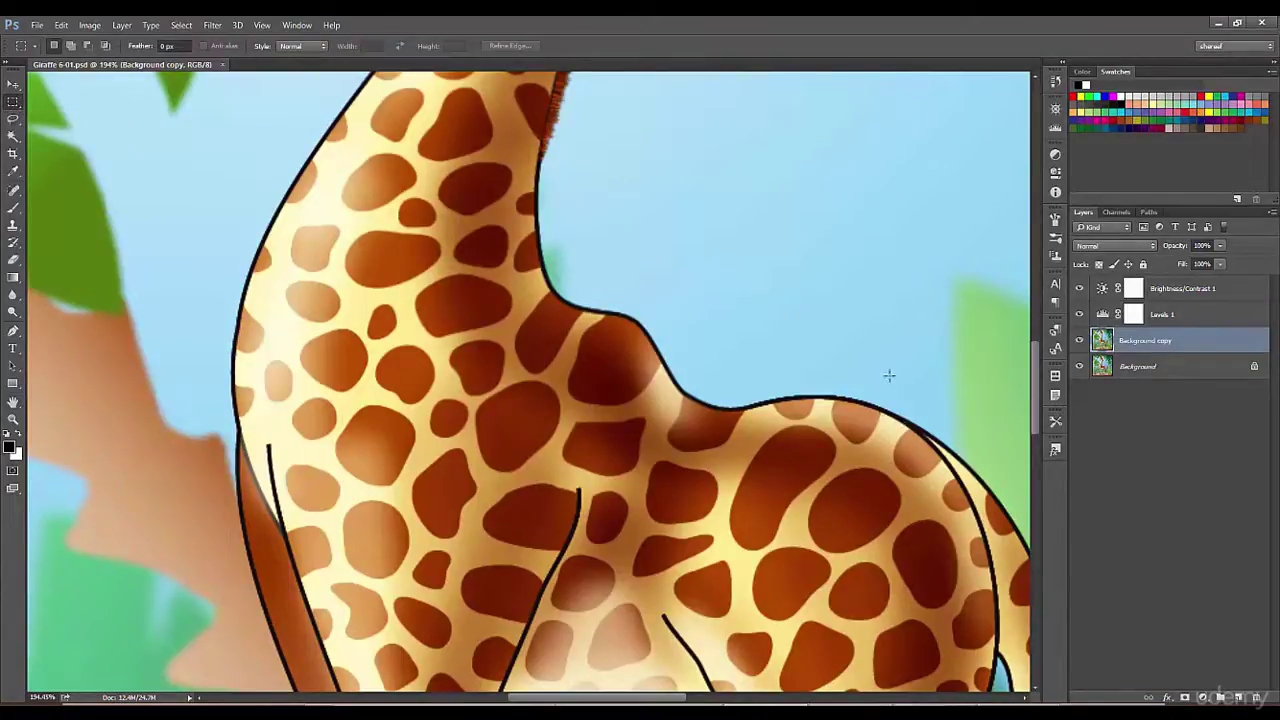
scroll(771, 372, "up", 5)
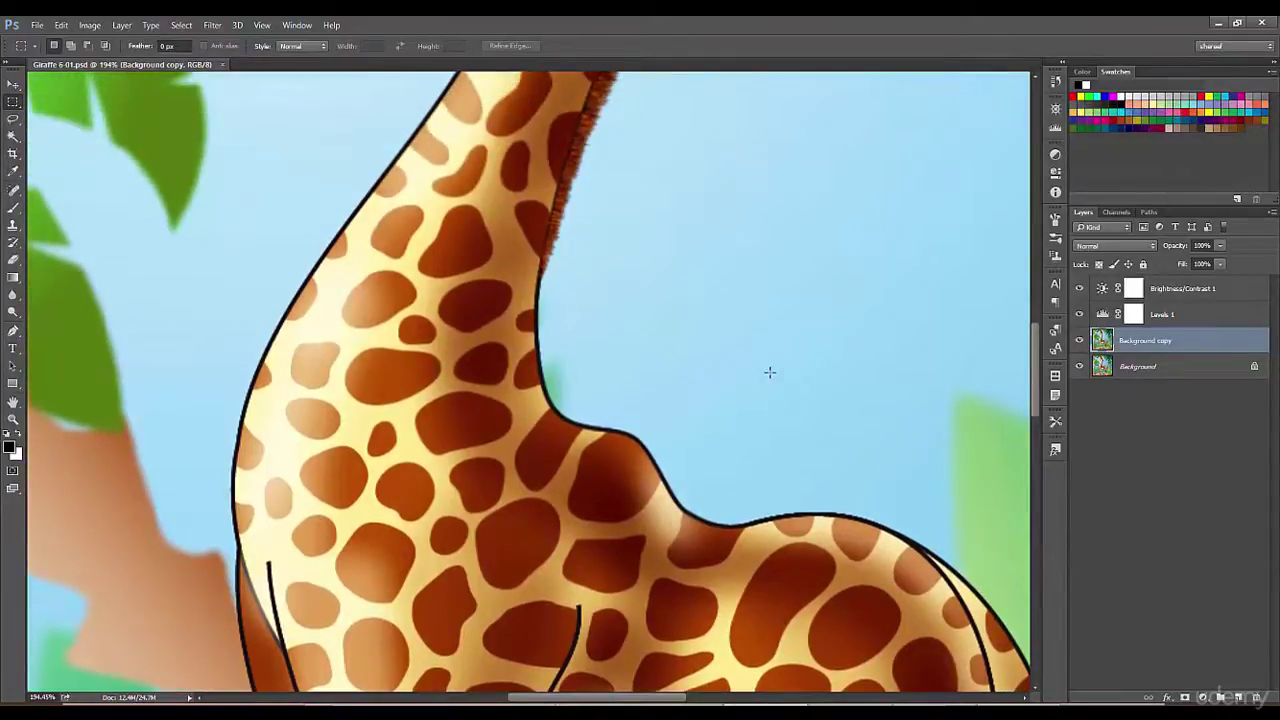
scroll(769, 372, "up", 6)
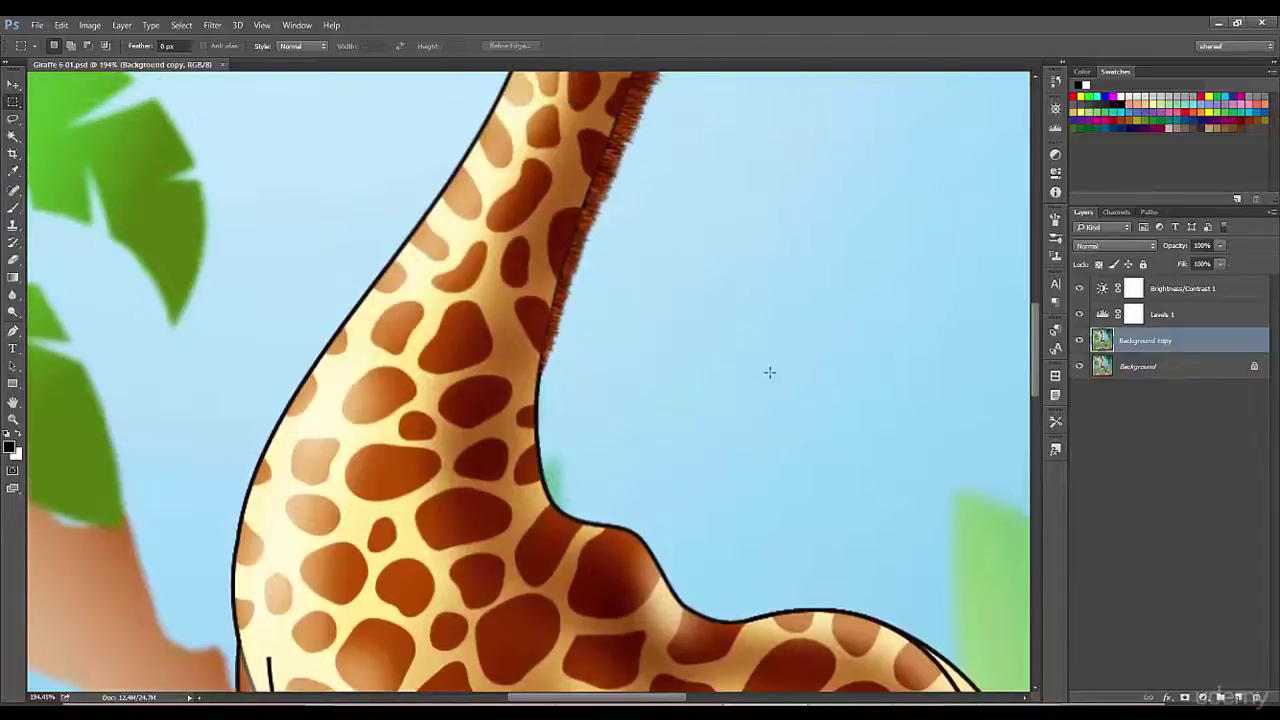
scroll(769, 372, "down", 10)
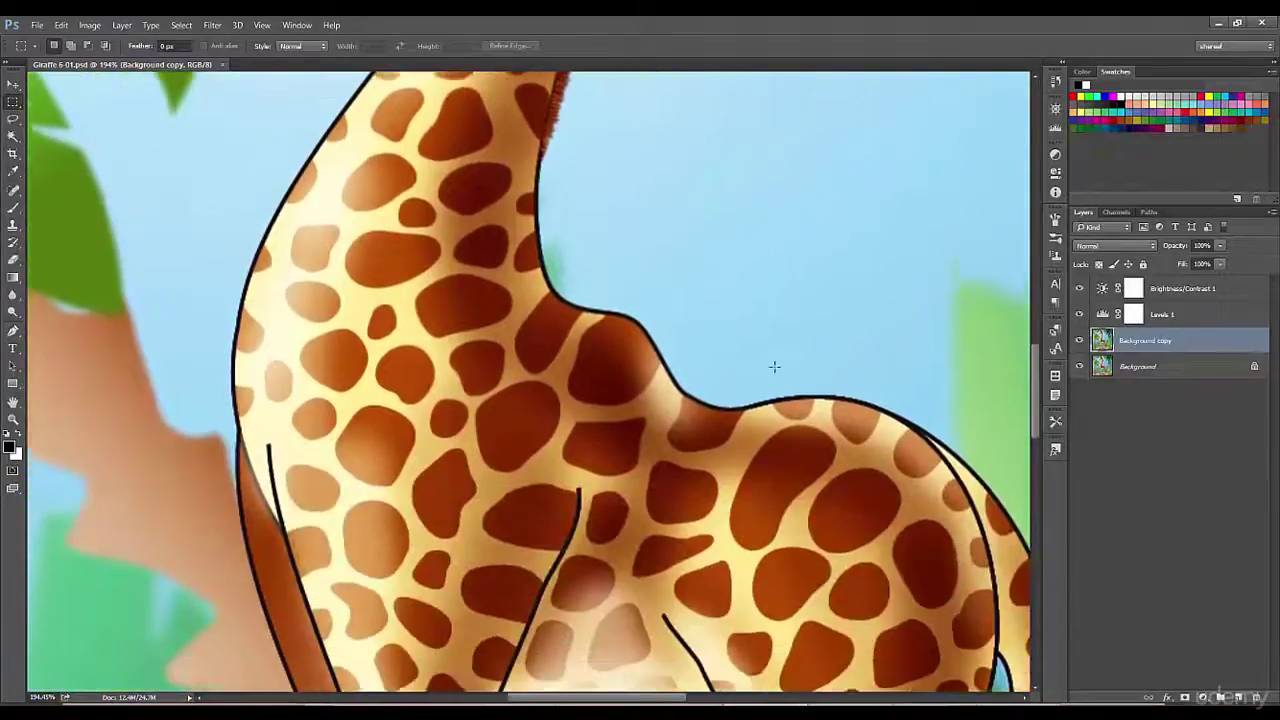
scroll(1031, 422, "down", 3)
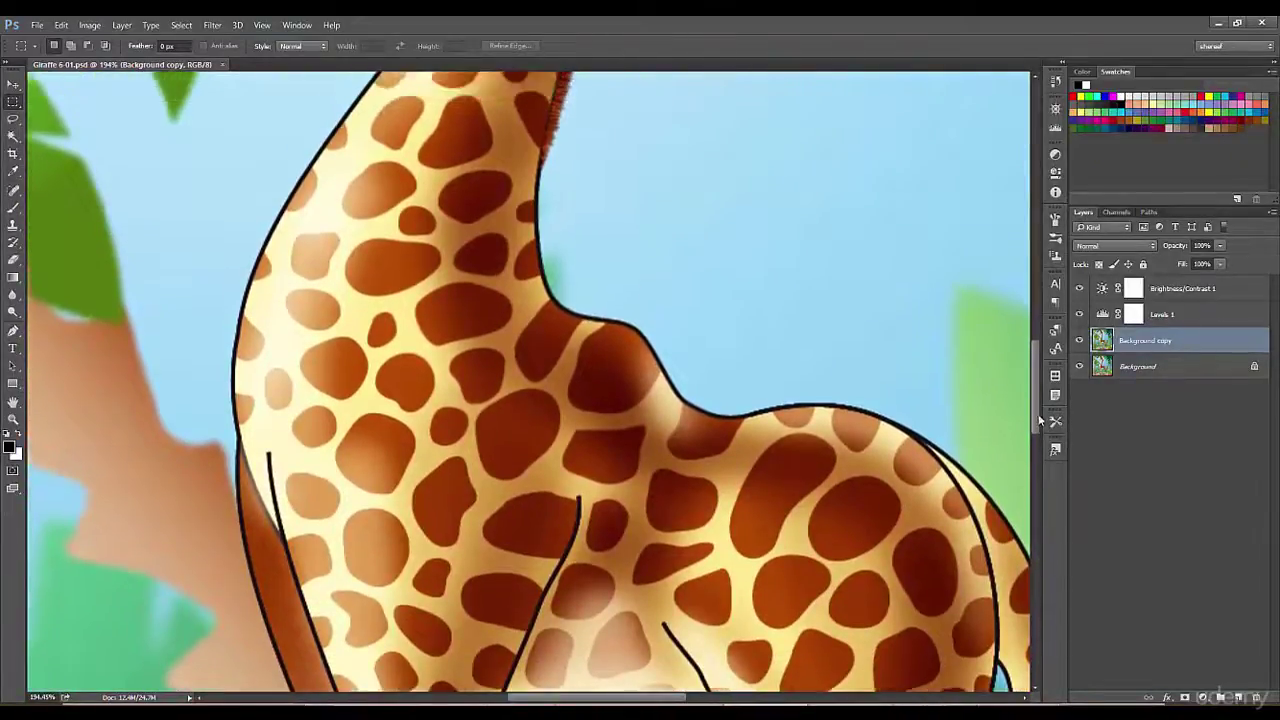
left_click_drag(645, 703, 650, 703)
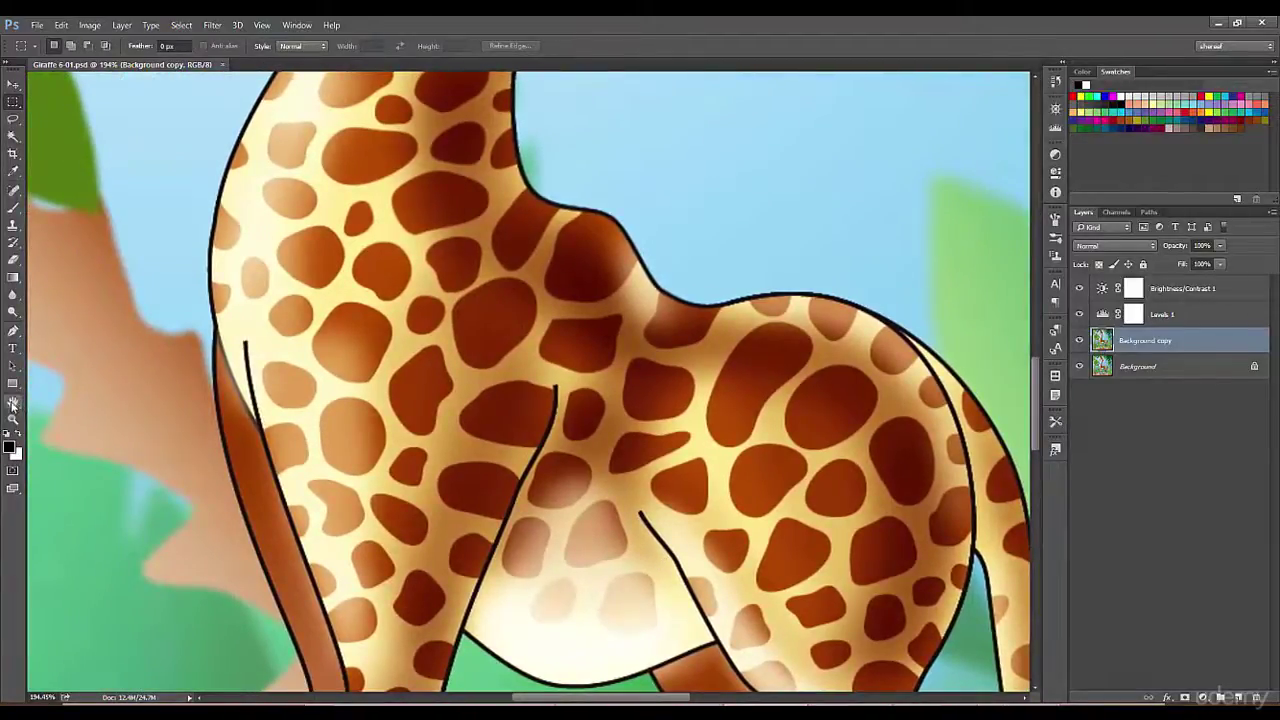
- With the Hand tool, pan the magnified illustration up the giraffe's neck to its muzzle and back down the neck
left_click(13, 403)
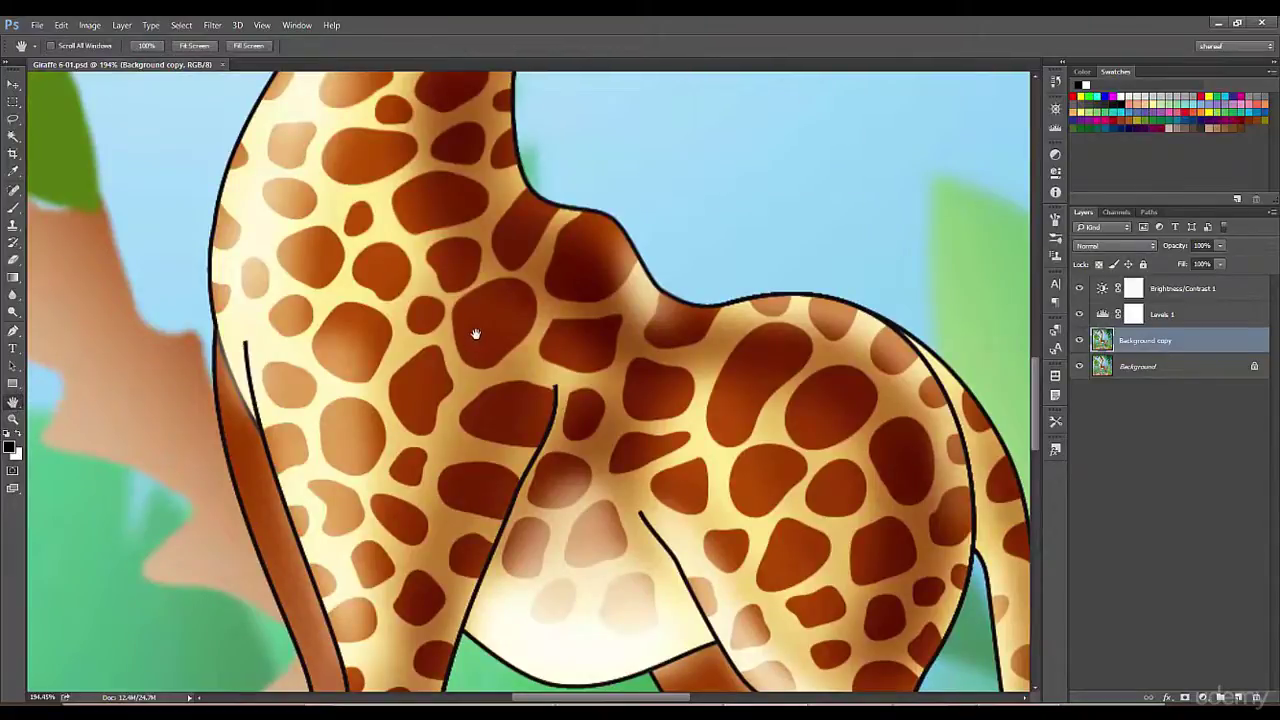
mouse_move(475, 333)
left_mouse_down()
mouse_move(500, 480)
mouse_move(523, 514)
left_mouse_up()
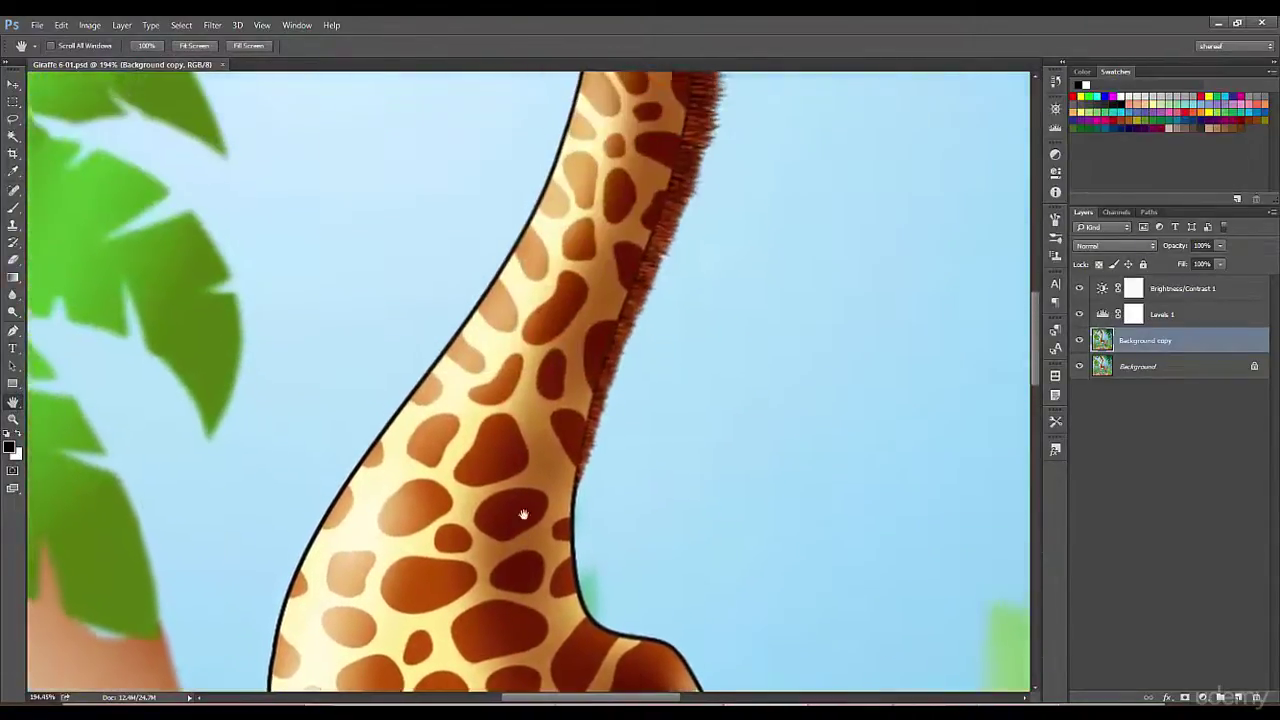
left_click_drag(480, 300, 470, 600)
left_click_drag(430, 300, 420, 608)
mouse_move(414, 366)
left_mouse_down()
mouse_move(447, 420)
mouse_move(479, 339)
left_mouse_up()
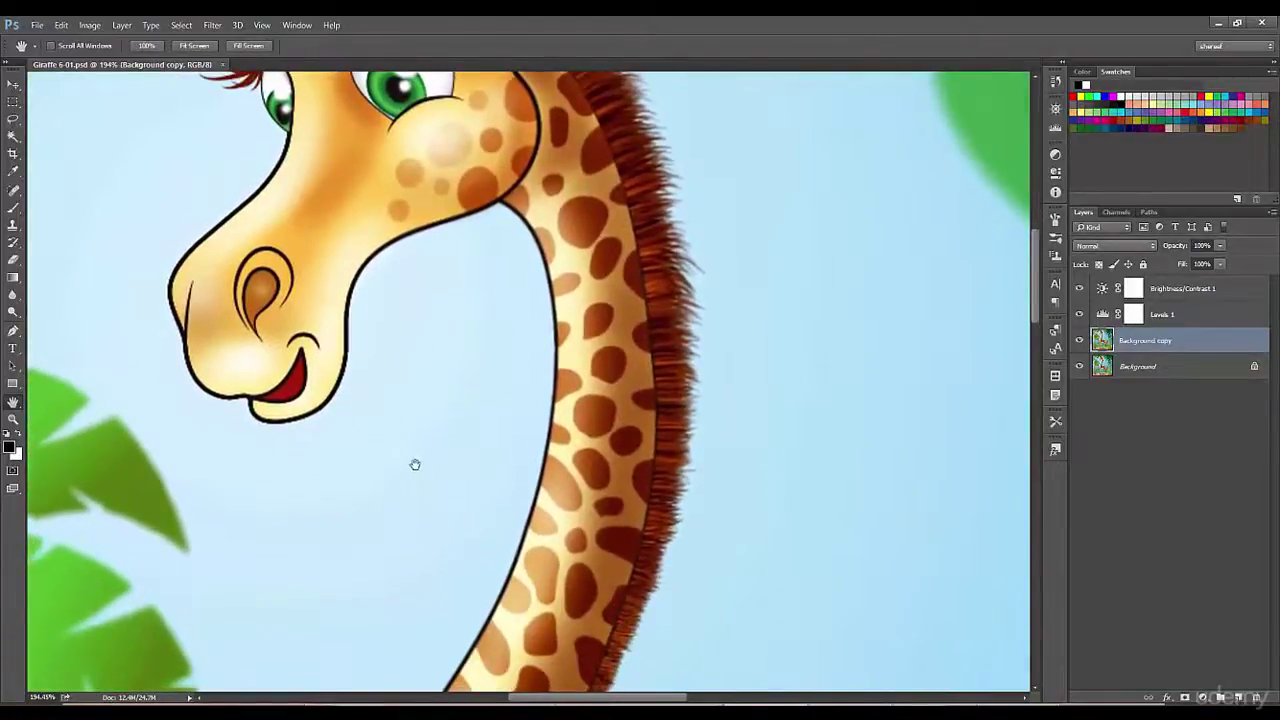
left_click_drag(415, 464, 466, 289)
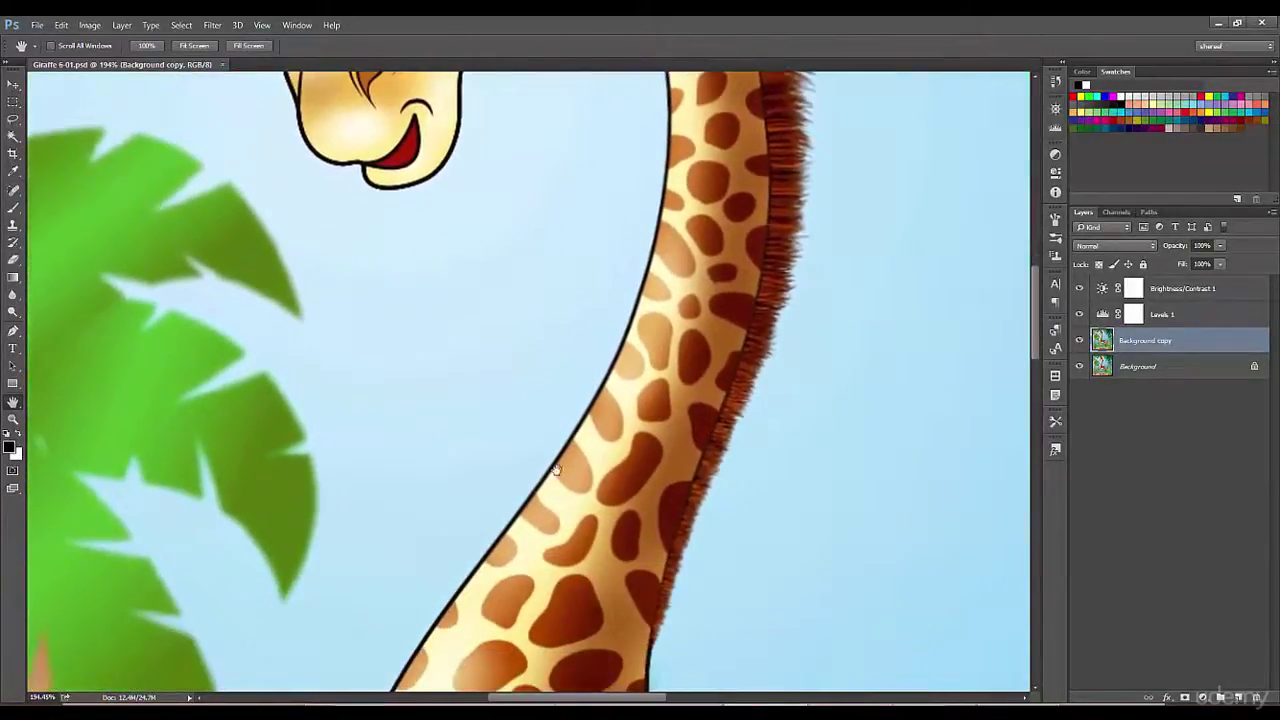
left_click_drag(556, 470, 508, 378)
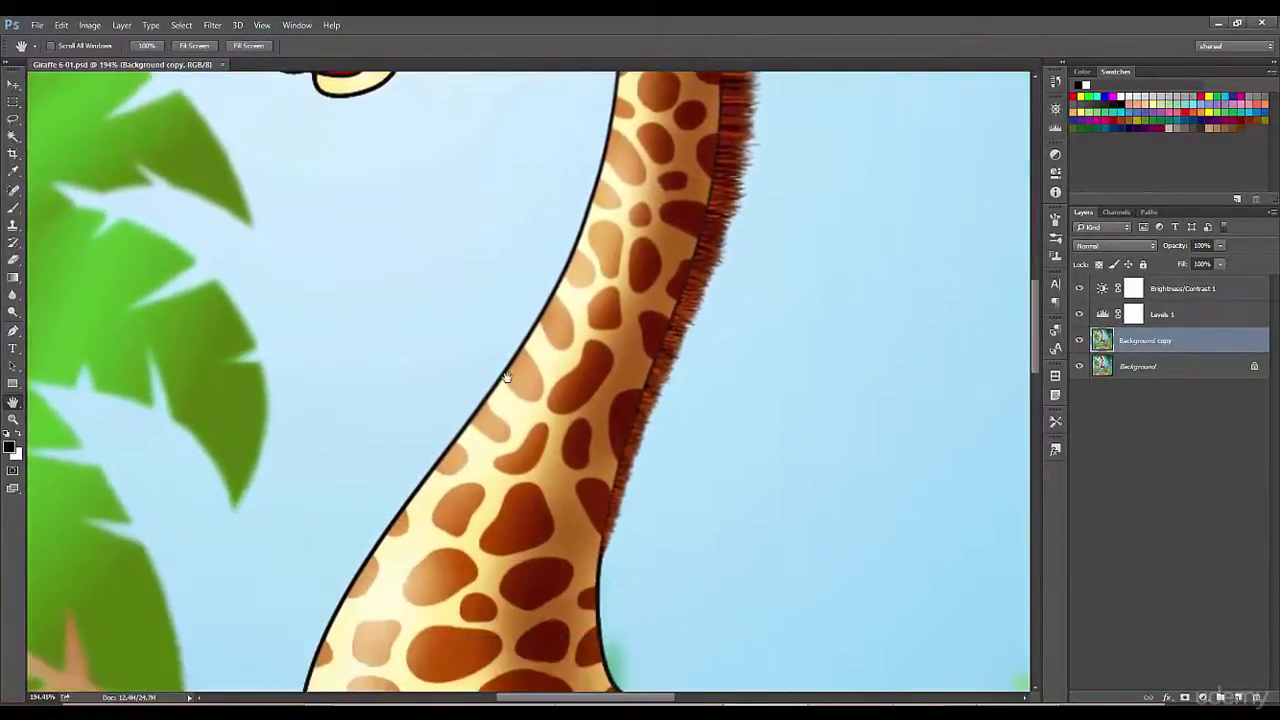
- Choose a red foreground colour and paint a few short Brush strokes on the sky below the giraffe's mouth
left_click(13, 102)
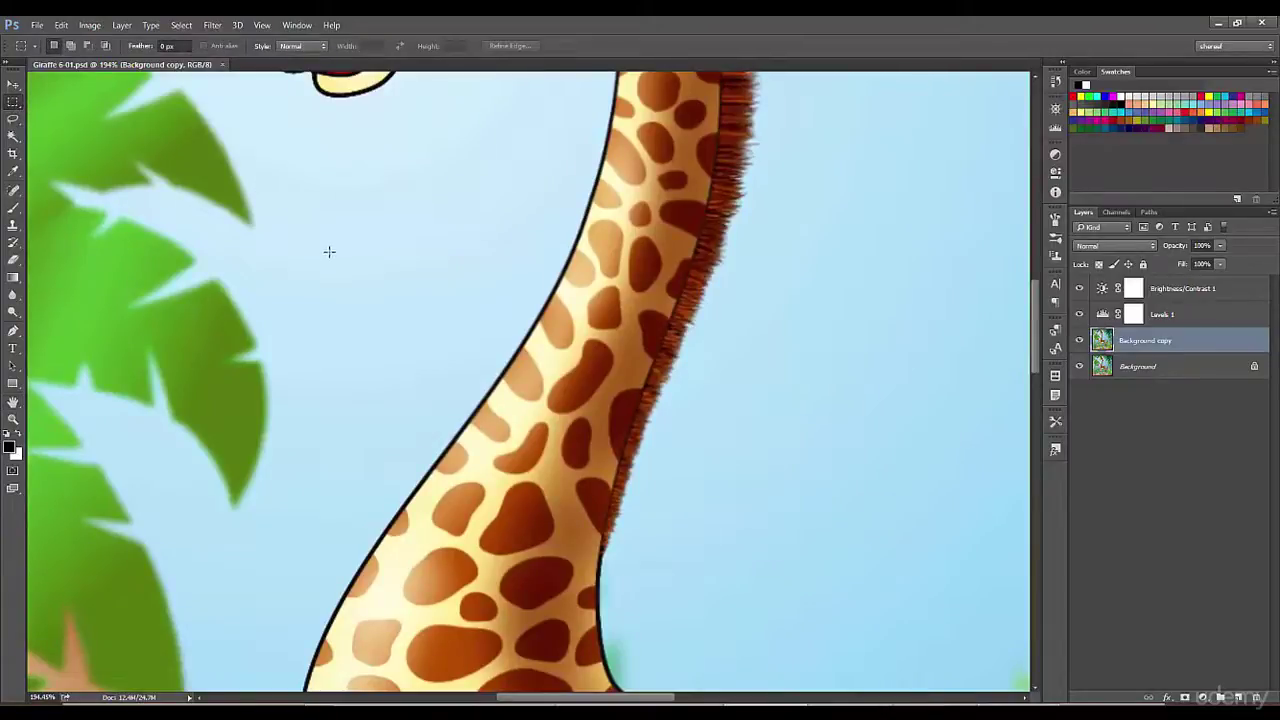
left_click(13, 209)
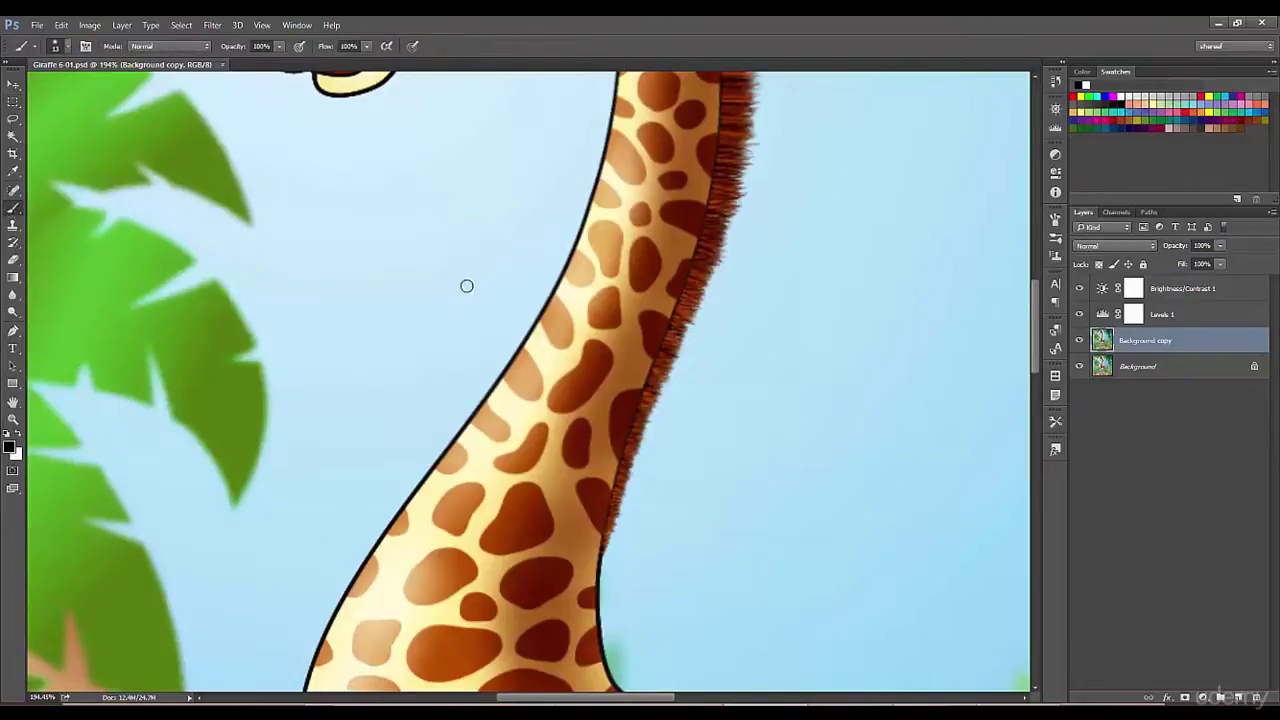
left_click(1082, 71)
left_click(1205, 106)
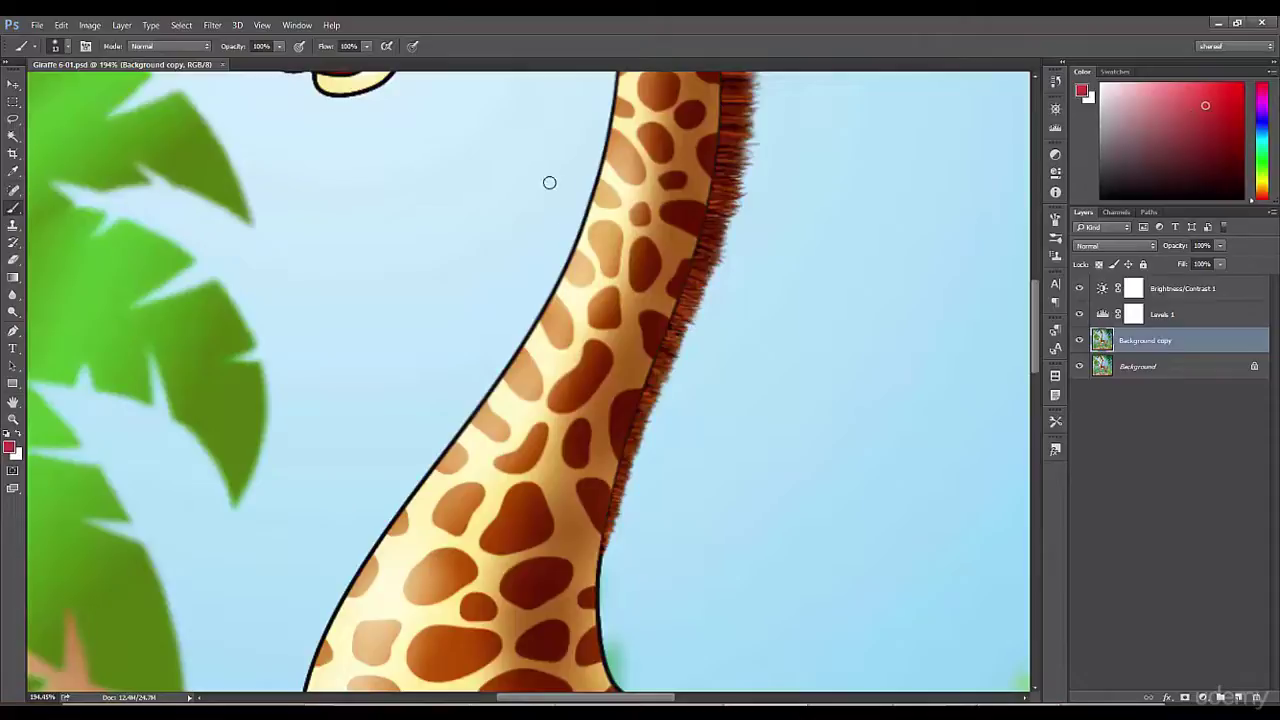
left_click_drag(437, 178, 486, 246)
mouse_move(412, 185)
left_mouse_down()
mouse_move(462, 249)
mouse_move(432, 214)
mouse_move(436, 186)
mouse_move(473, 237)
mouse_move(443, 227)
mouse_move(437, 203)
mouse_move(469, 244)
mouse_move(442, 214)
left_mouse_up()
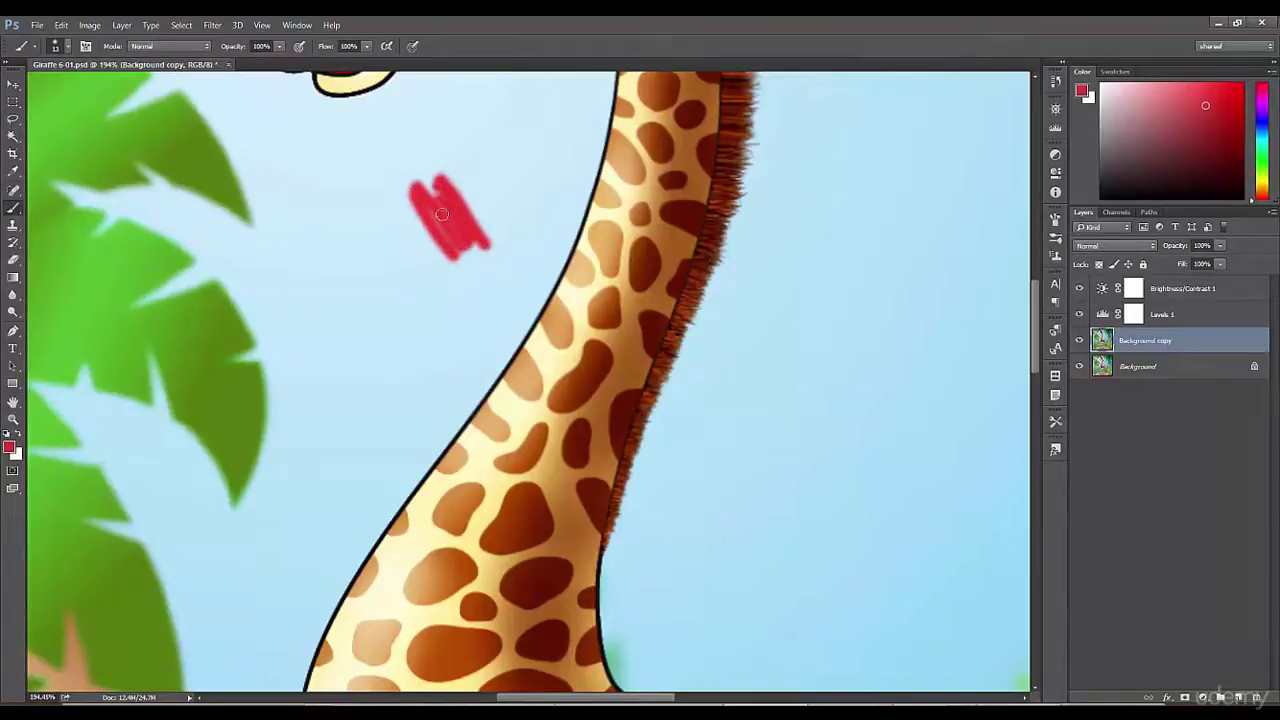
- Paint more short red strokes on either side of the scribble, panning the view between Brush strokes
left_click(13, 401)
left_click_drag(498, 257, 492, 285)
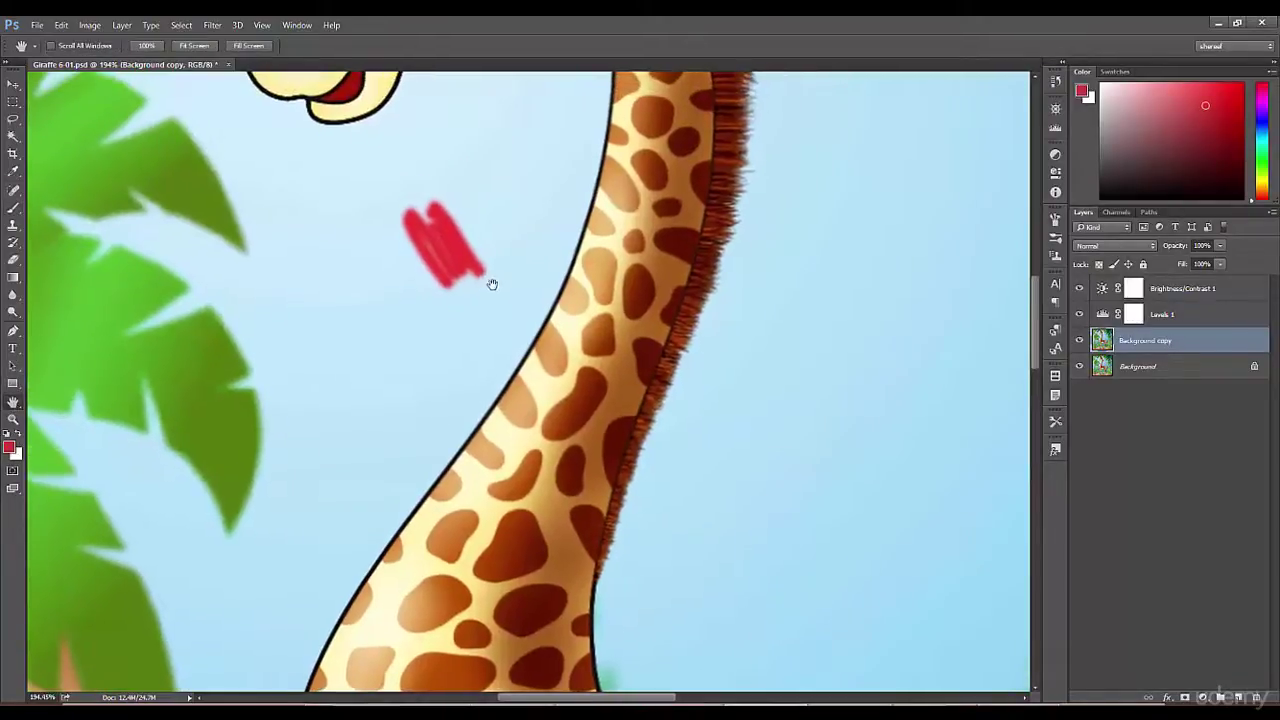
left_click(13, 207)
left_click_drag(393, 229, 408, 274)
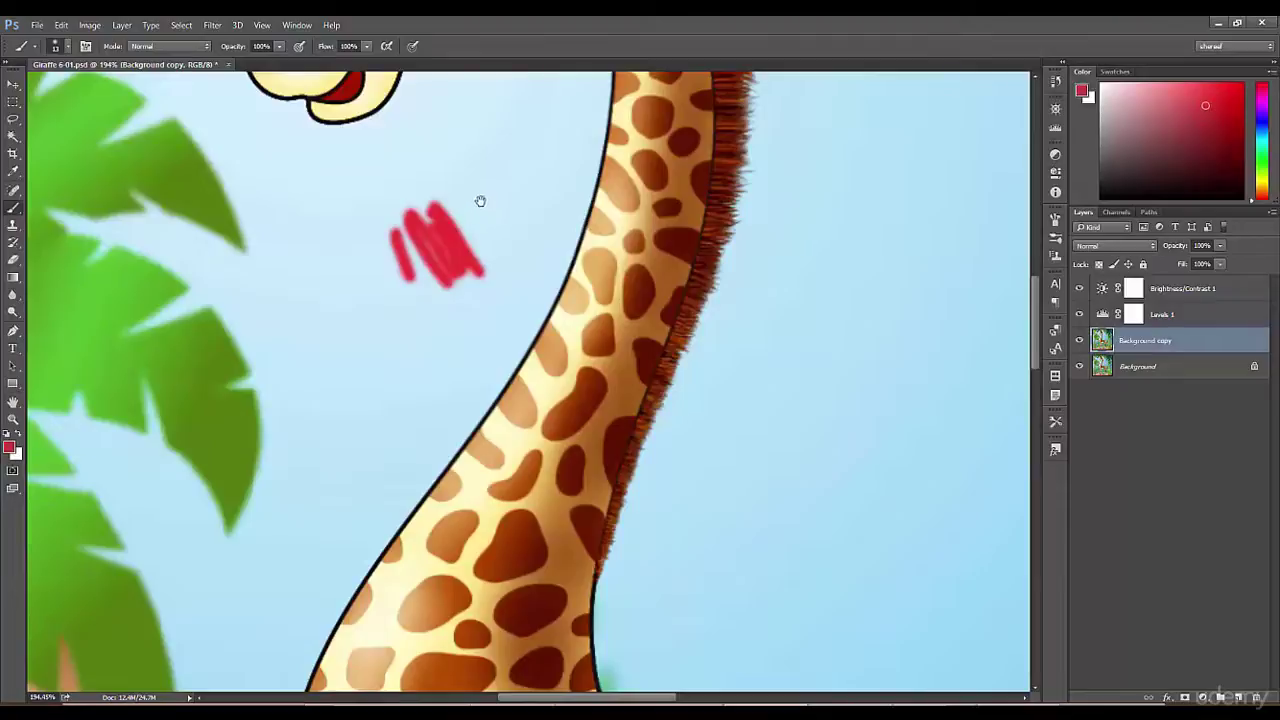
mouse_move(526, 157)
left_mouse_down()
mouse_move(486, 279)
mouse_move(437, 297)
mouse_move(451, 323)
left_mouse_up()
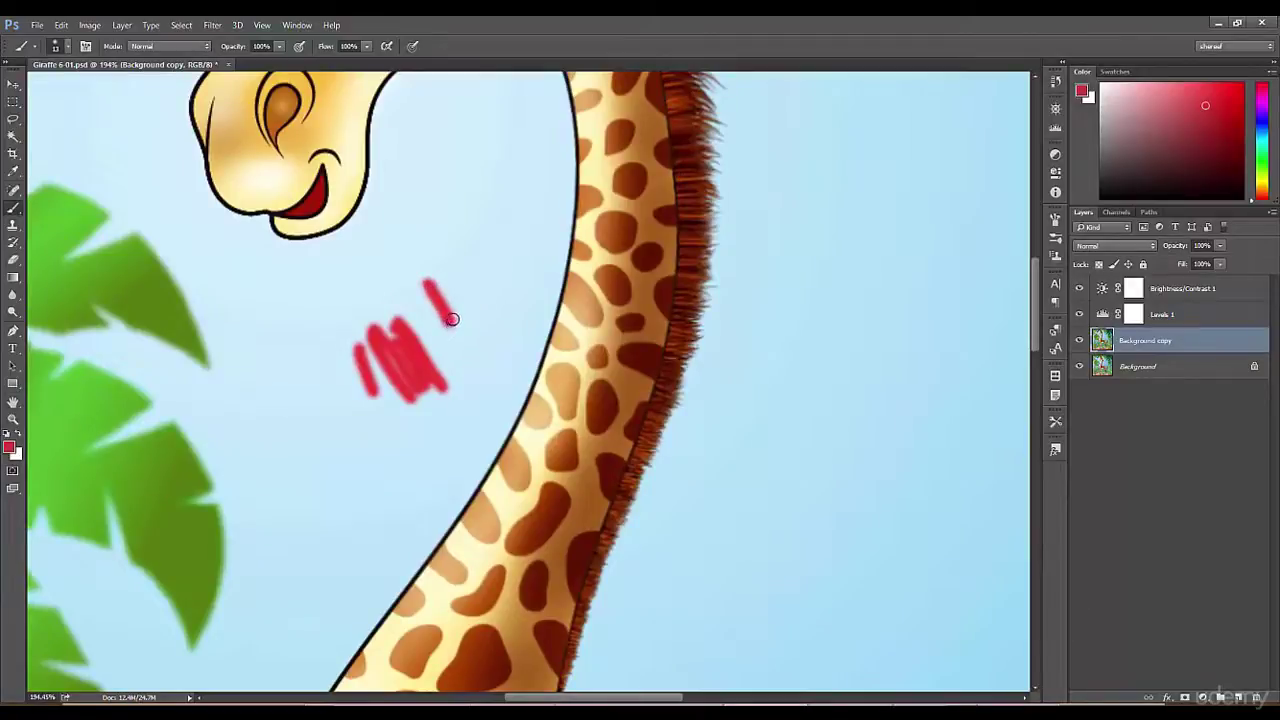
scroll(817, 631, "up", 2)
scroll(817, 631, "right", 2)
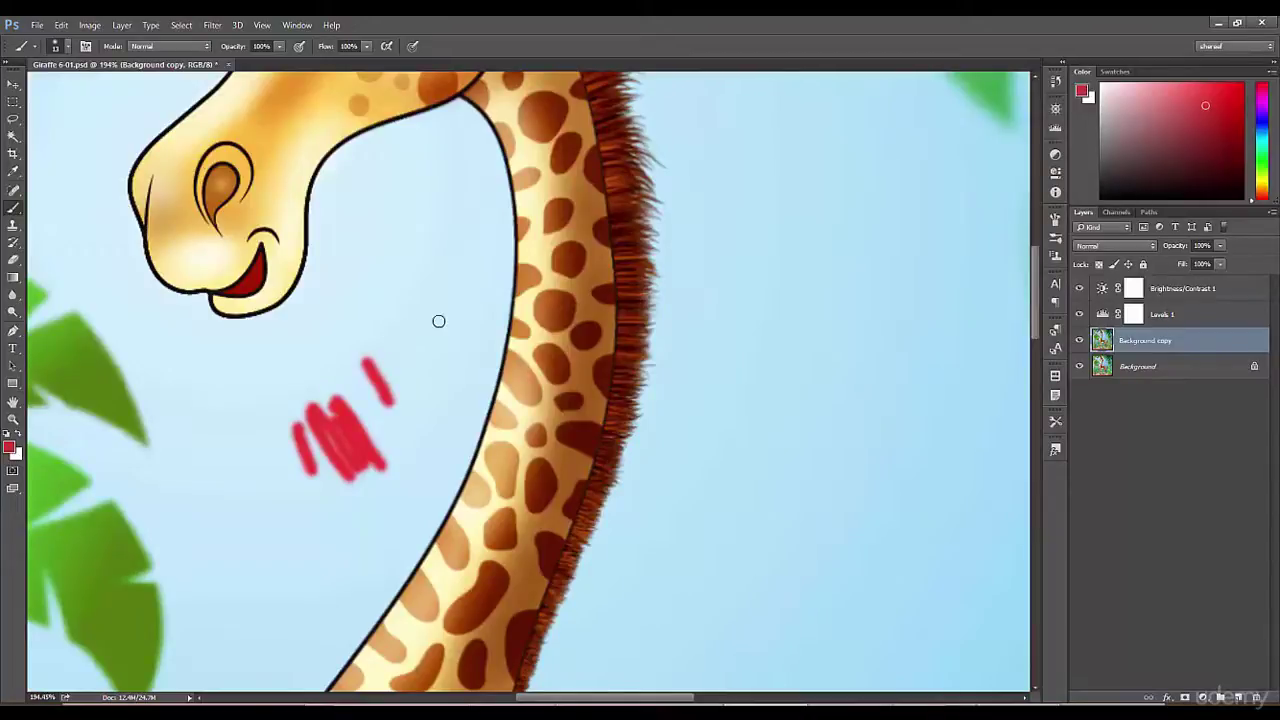
- Use the Hand tool's temporary bird's-eye view to jump to the signature in the illustration's lower corner, and again to the giraffe's head
key("h")
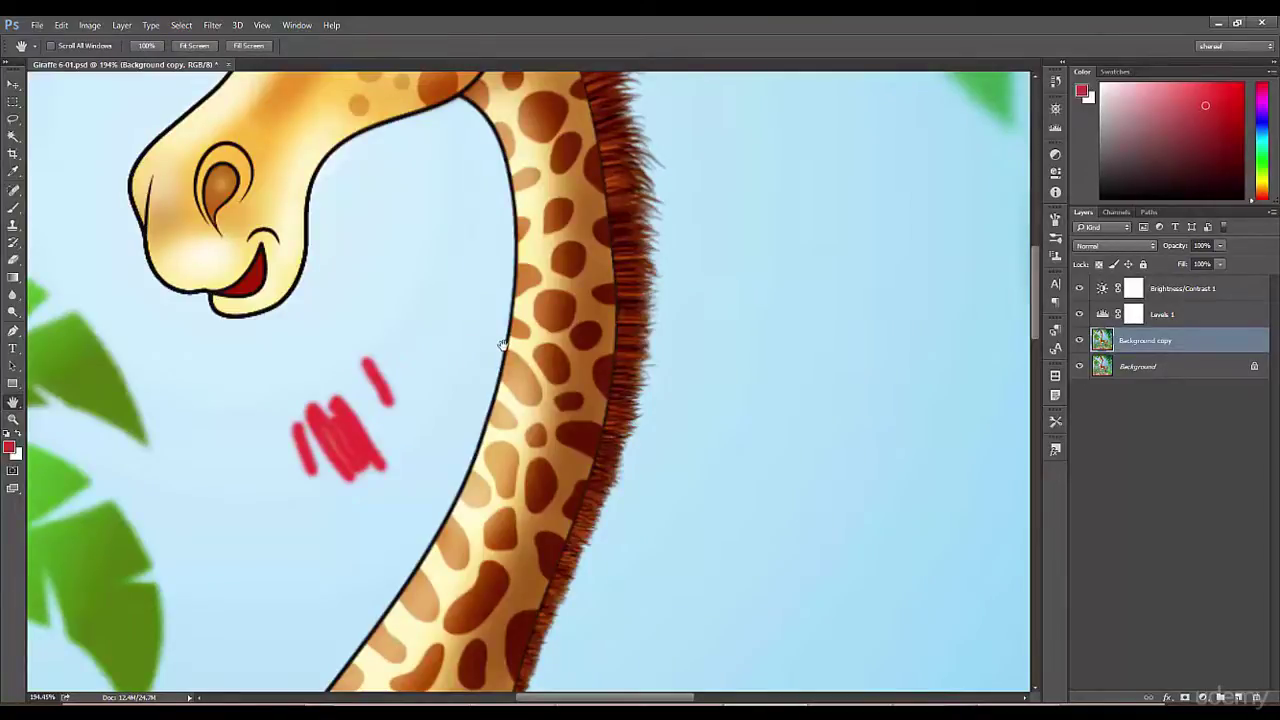
key("h")
left_click_drag(502, 344, 523, 229)
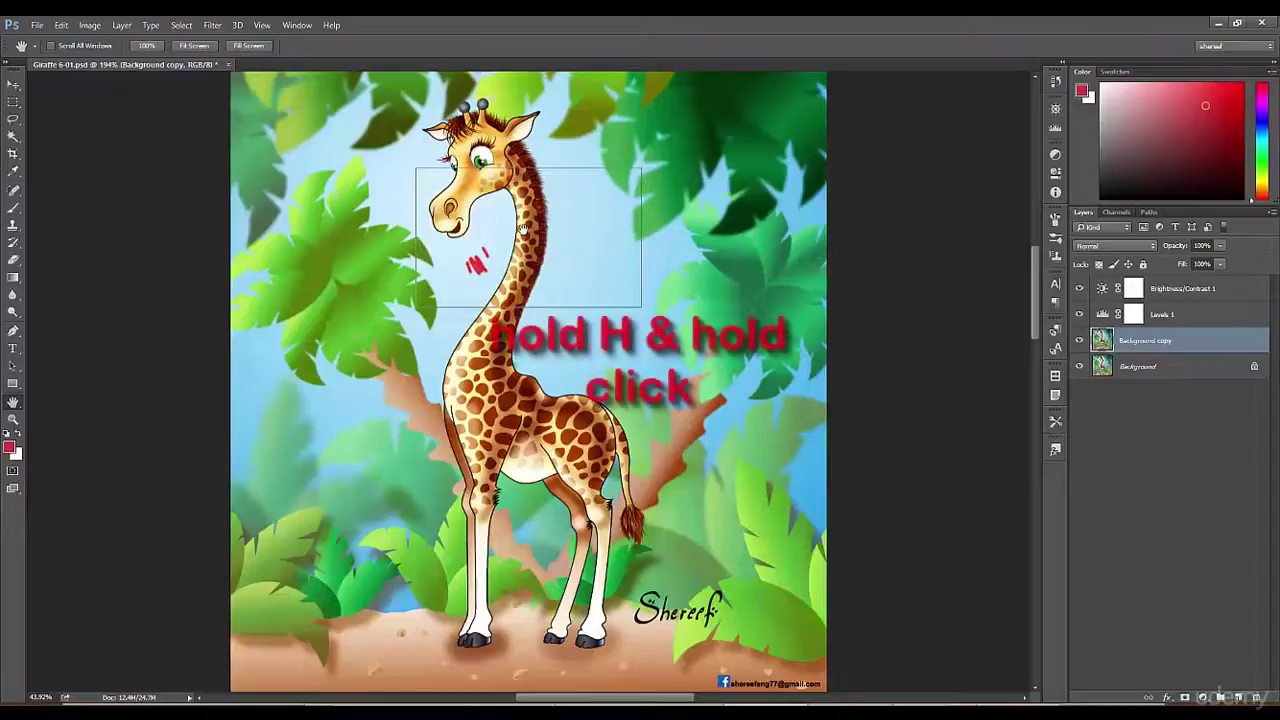
mouse_move(522, 229)
left_mouse_down()
mouse_move(532, 232)
mouse_move(488, 212)
mouse_move(600, 262)
mouse_move(574, 343)
mouse_move(530, 352)
mouse_move(560, 530)
mouse_move(638, 590)
mouse_move(705, 618)
mouse_move(720, 610)
left_mouse_up()
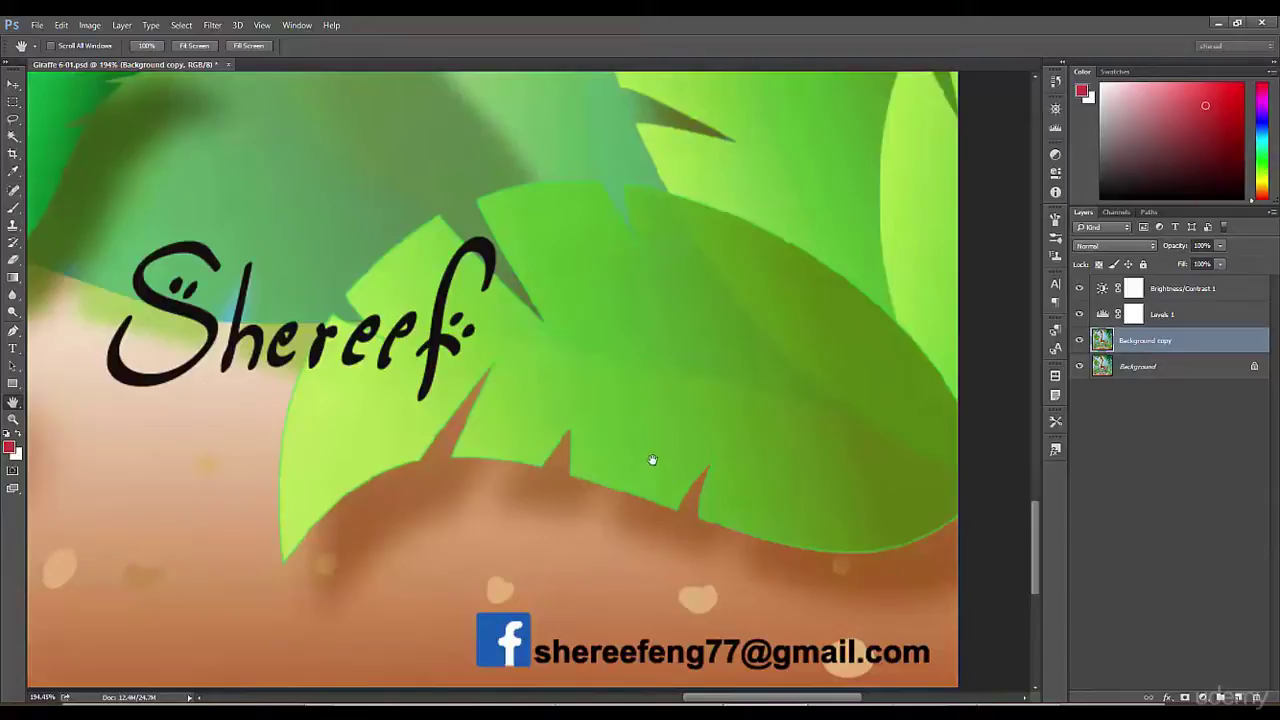
left_click_drag(652, 462, 533, 186)
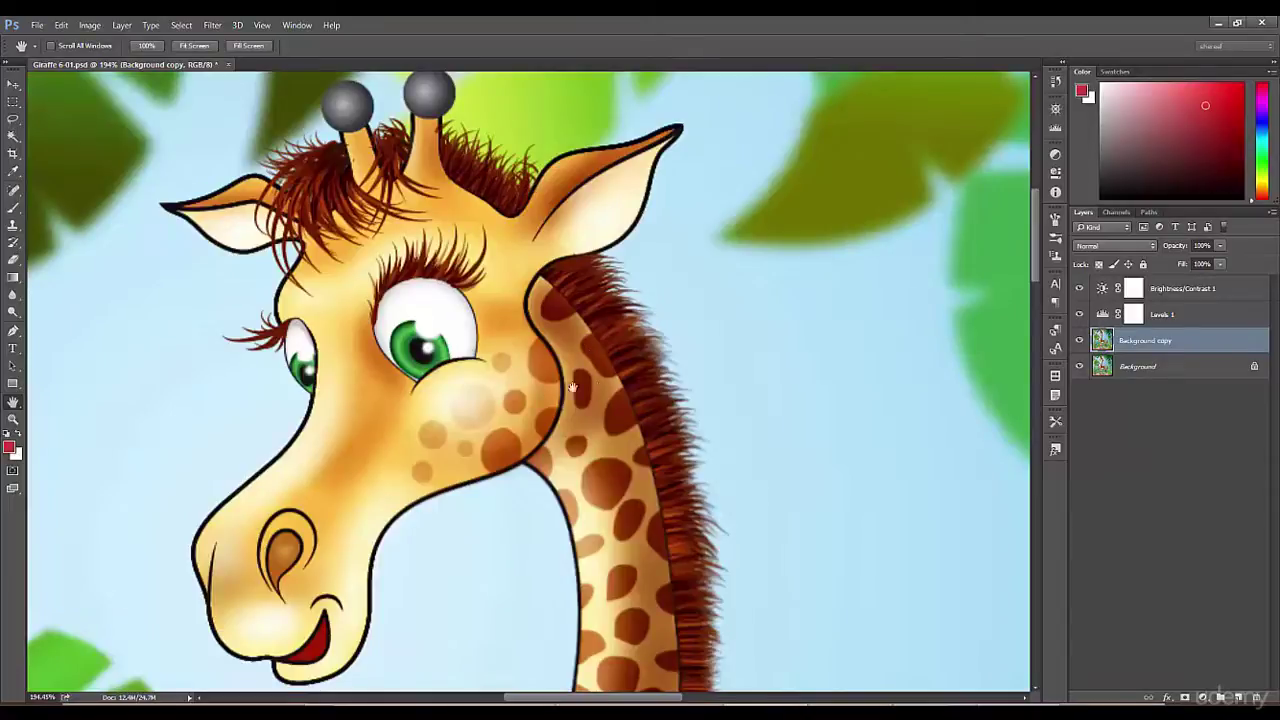
- Switch between Brush, Hand and Rectangular Marquee, and use the Hand tool temporarily from the marquee to reposition the view near the giraffe's head
key("b")
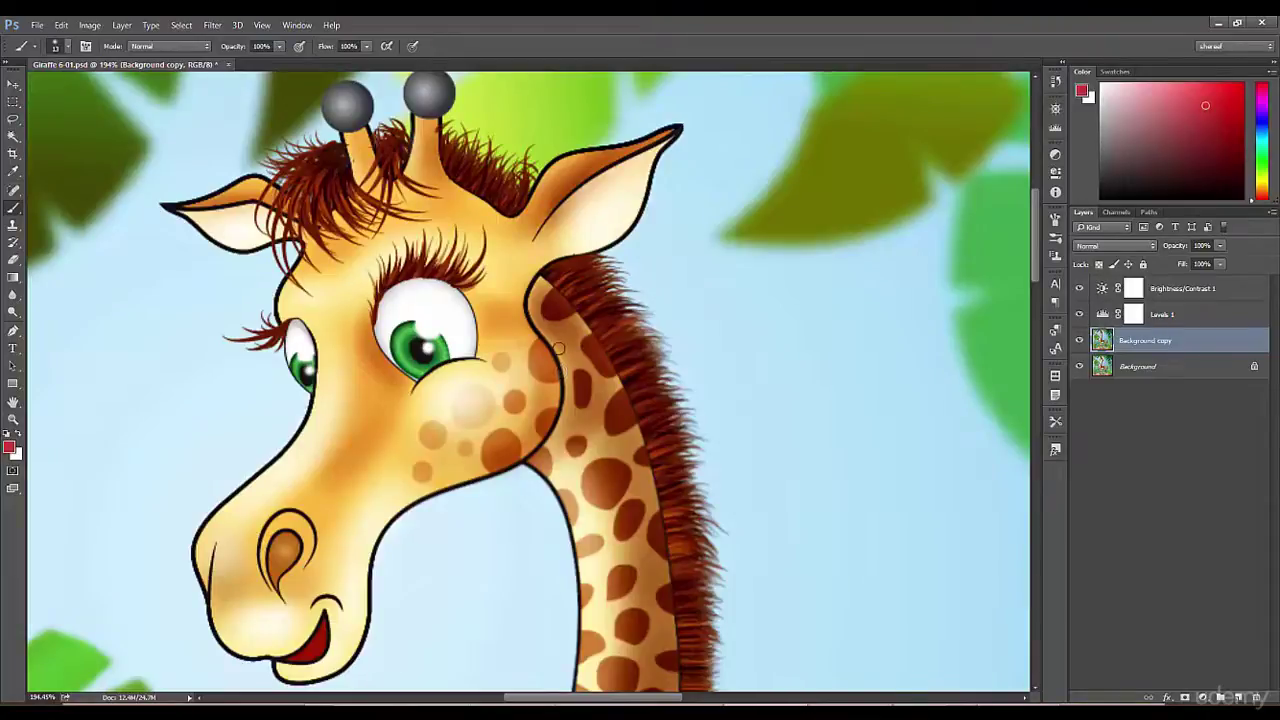
key("h")
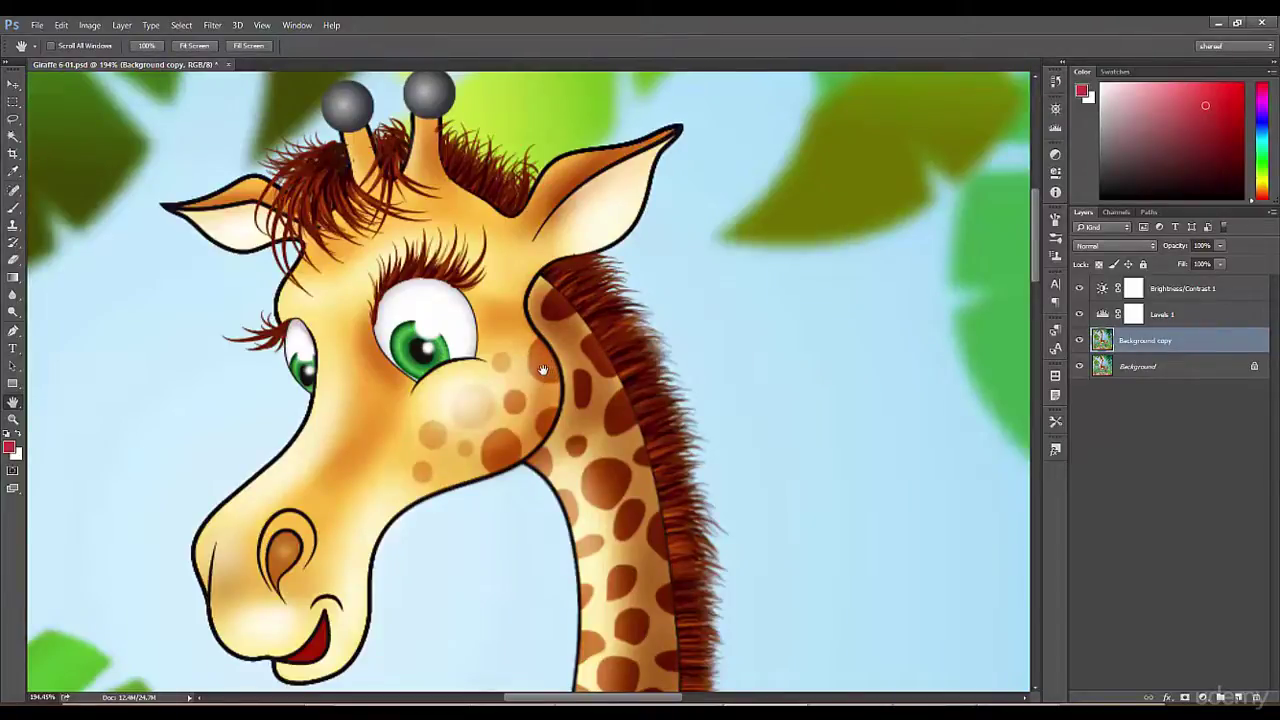
left_click(14, 102)
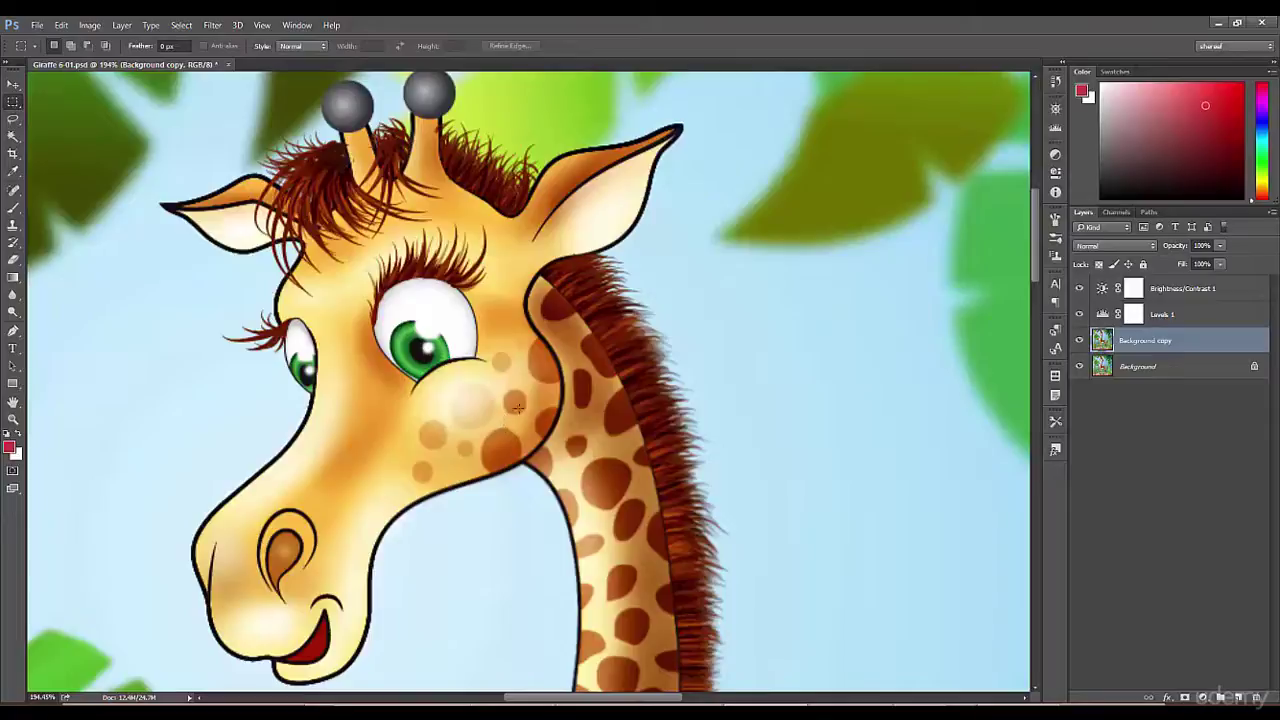
key("h")
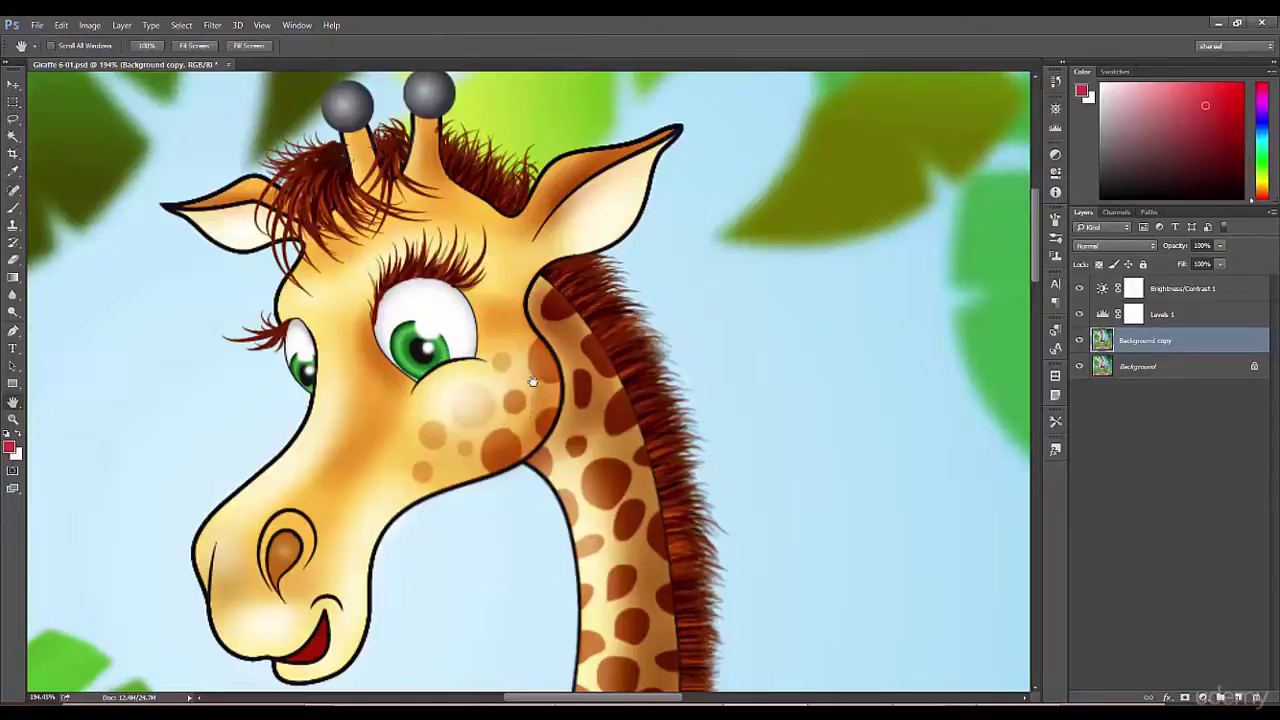
left_click_drag(541, 396, 520, 196)
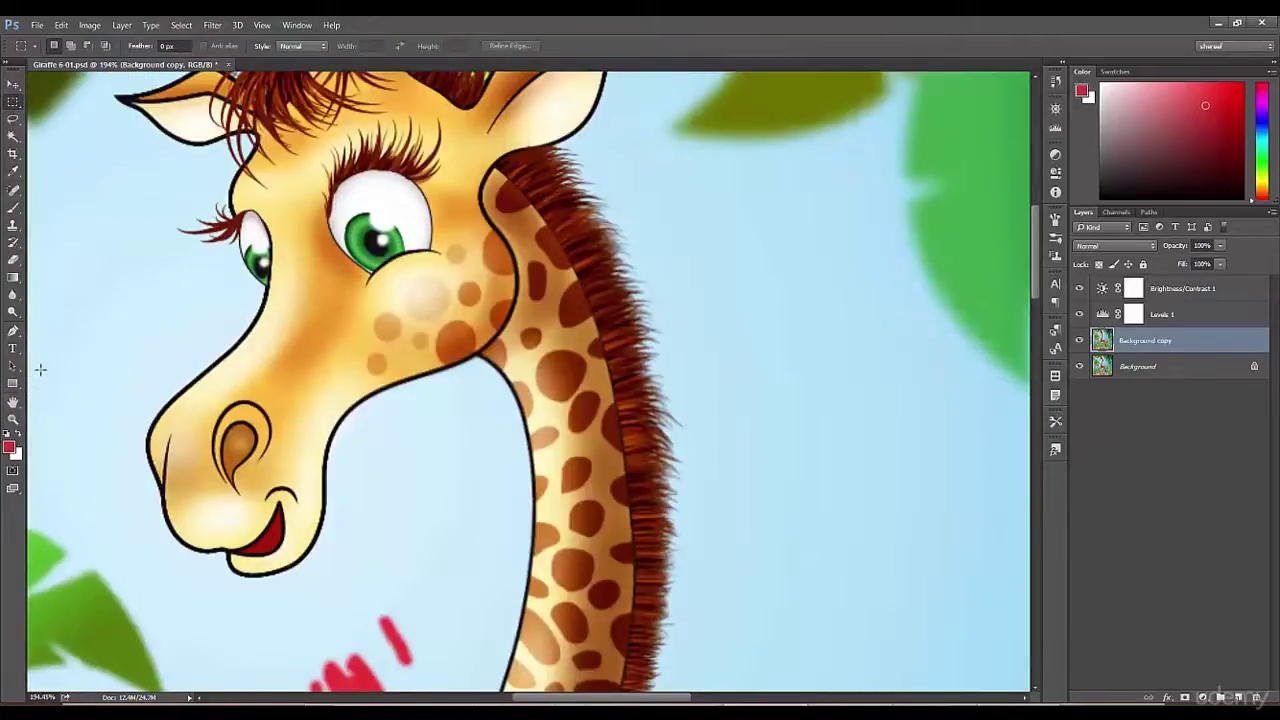
- Fit the whole illustration on screen and brush red lines beside the left palm and horizontally and vertically across the right tree
key("ctrl+0")
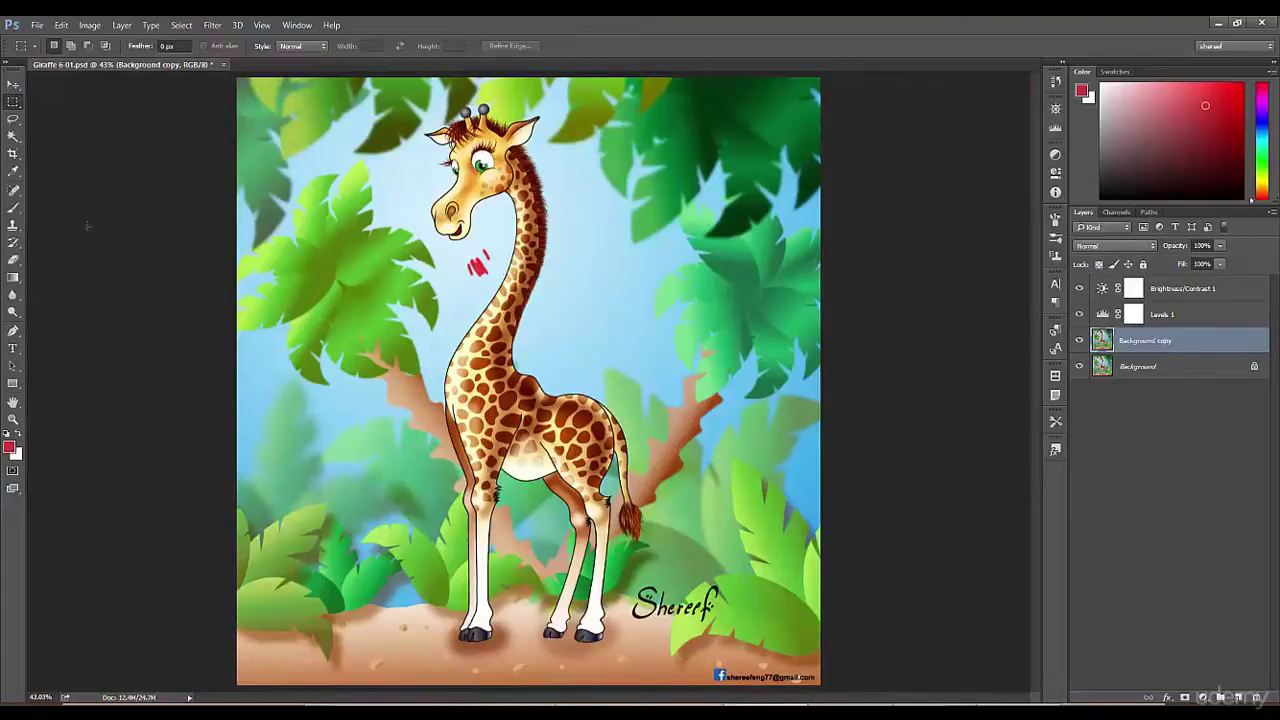
left_click(12, 210)
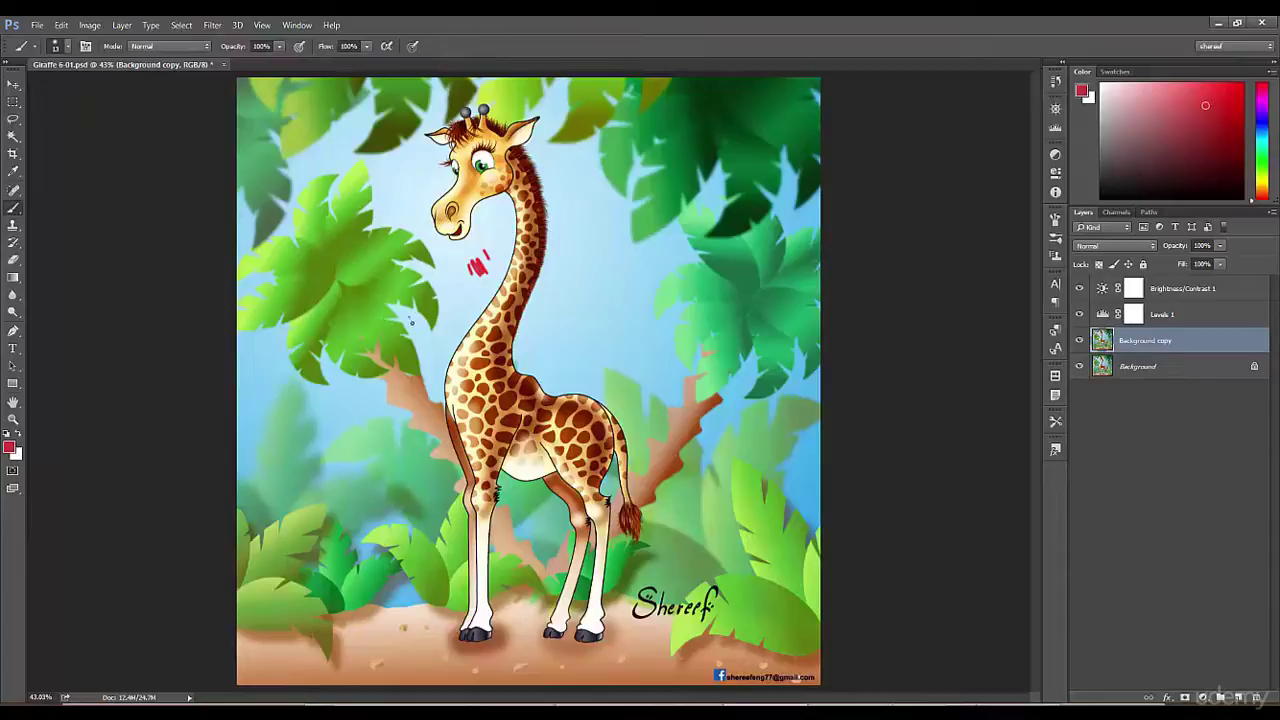
left_click_drag(410, 321, 424, 338)
mouse_move(653, 324)
left_mouse_down()
mouse_move(755, 320)
mouse_move(695, 332)
mouse_move(752, 330)
left_mouse_up()
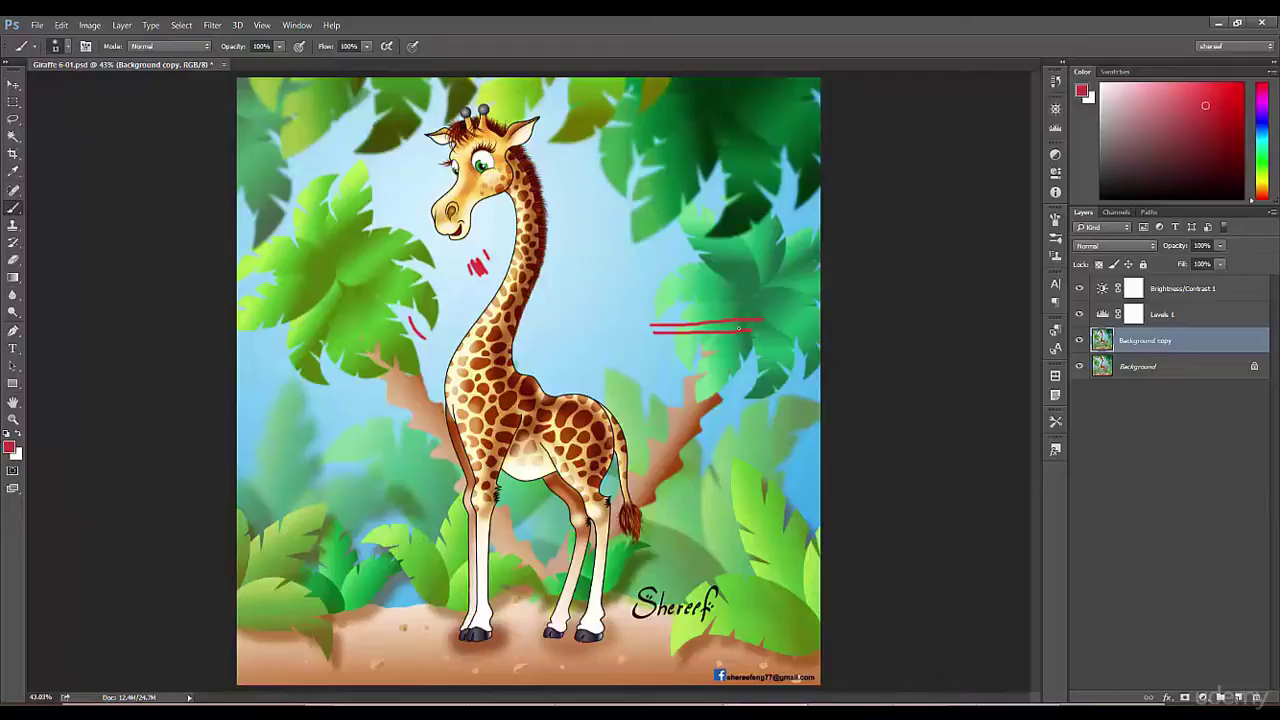
left_click_drag(788, 317, 790, 397)
left_click_drag(801, 318, 808, 405)
- Activate the Rotate View tool and turn the canvas view clockwise to 91°
left_click(13, 403)
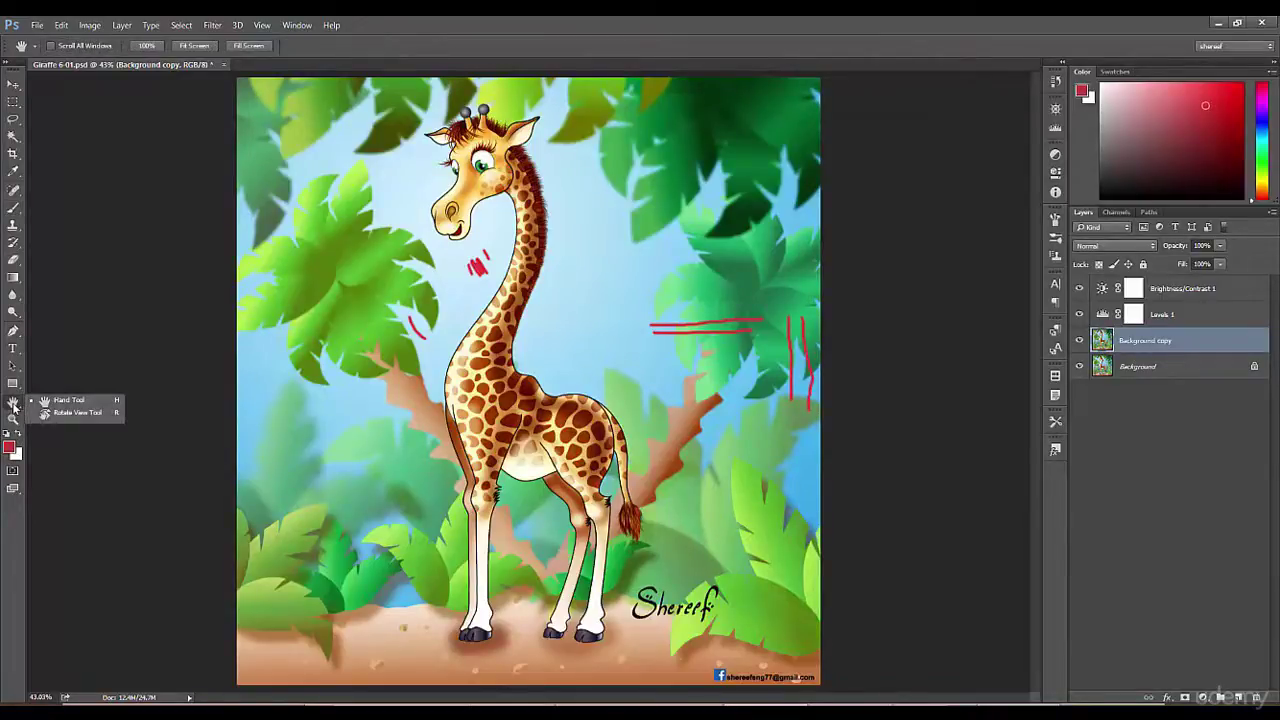
left_click(13, 403)
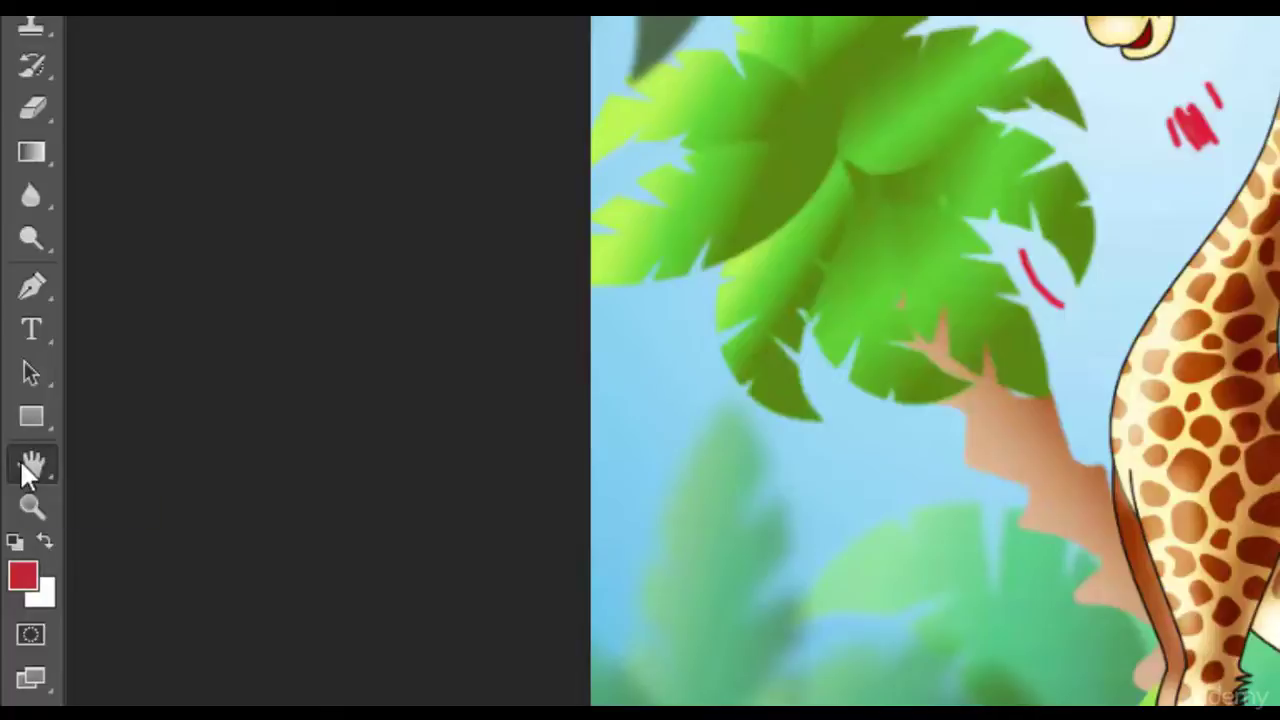
left_click(21, 461)
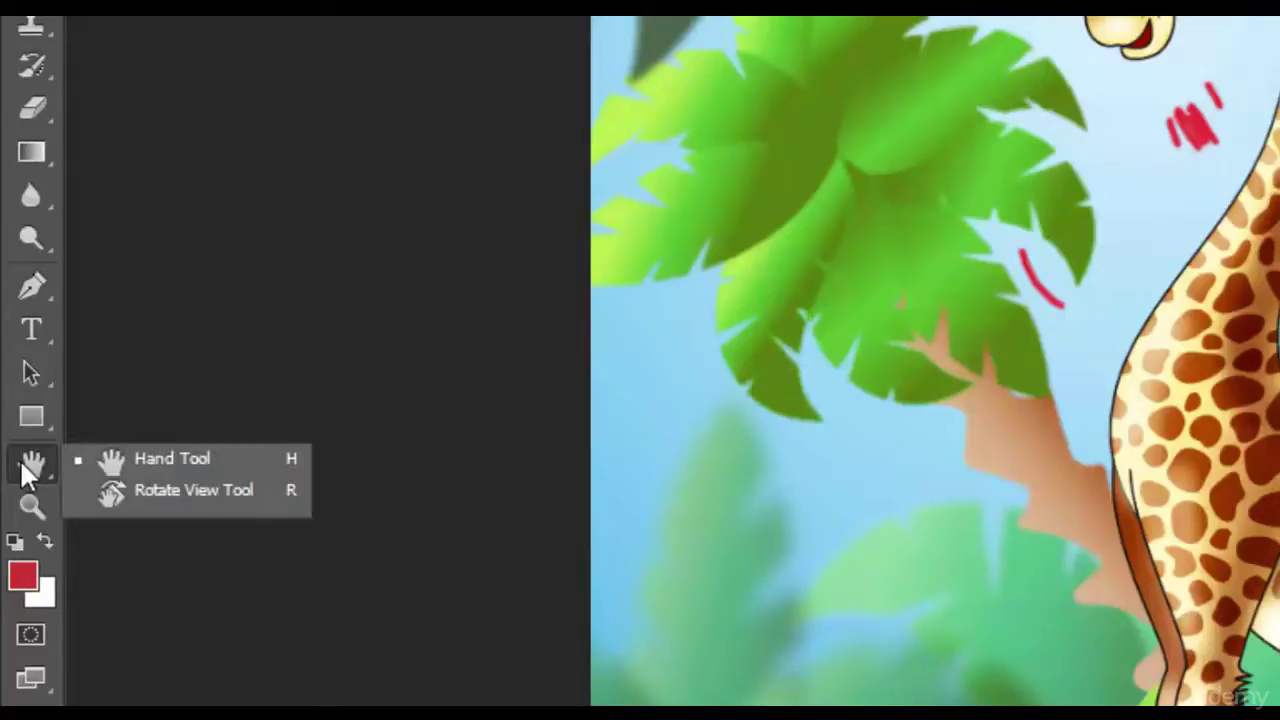
left_click(146, 489)
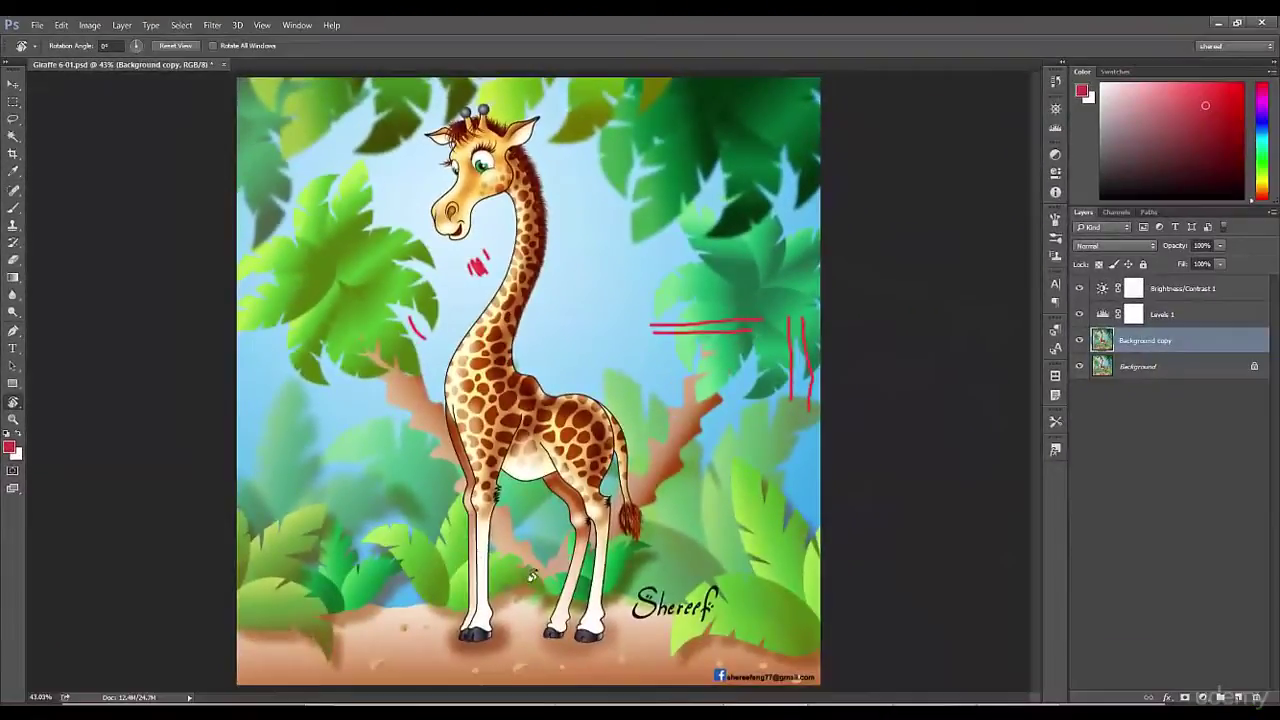
left_click_drag(531, 576, 359, 540)
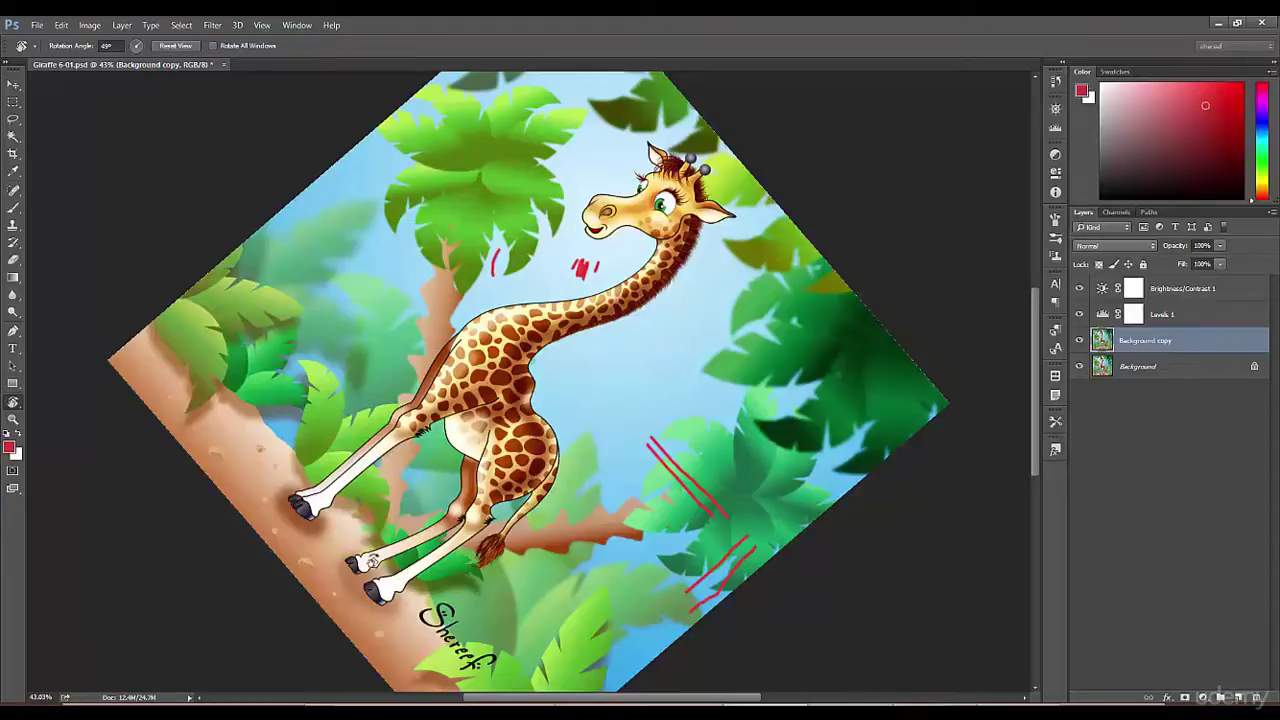
left_click_drag(374, 558, 340, 425)
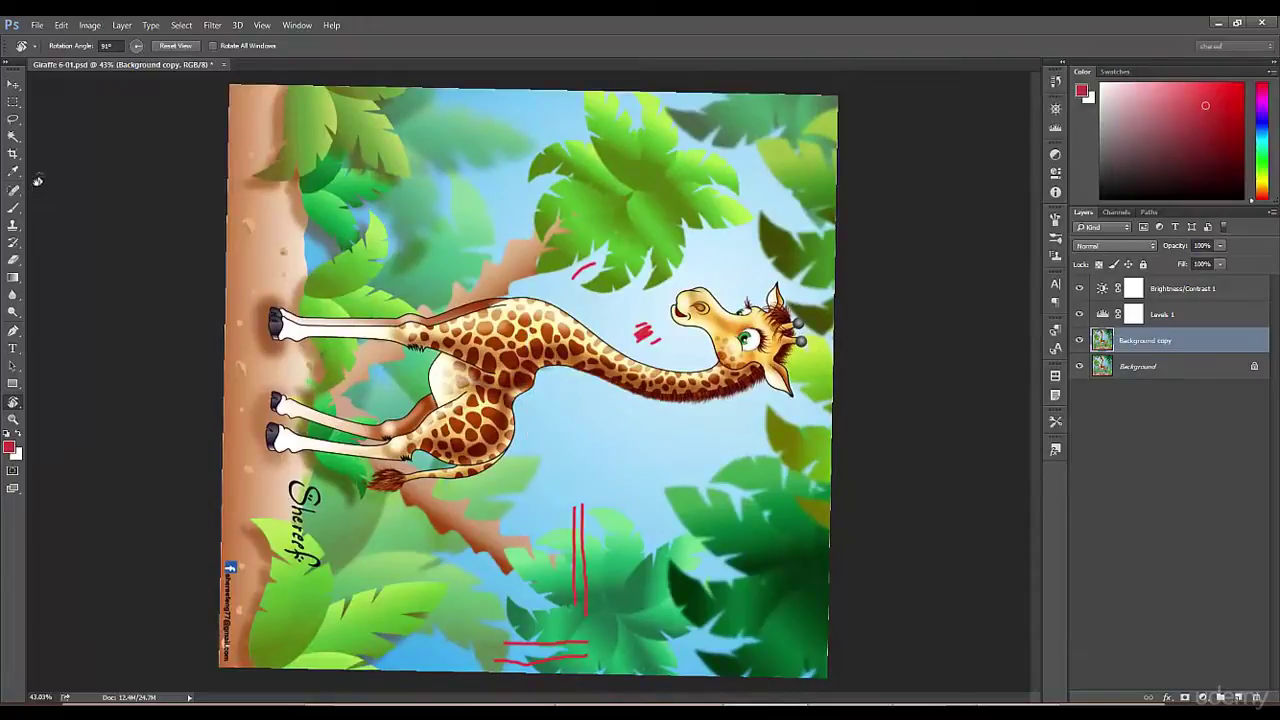
- On the rotated canvas, brush several roughly parallel red lines over the plants in front of the giraffe's legs
left_click(13, 207)
left_click_drag(419, 203, 334, 213)
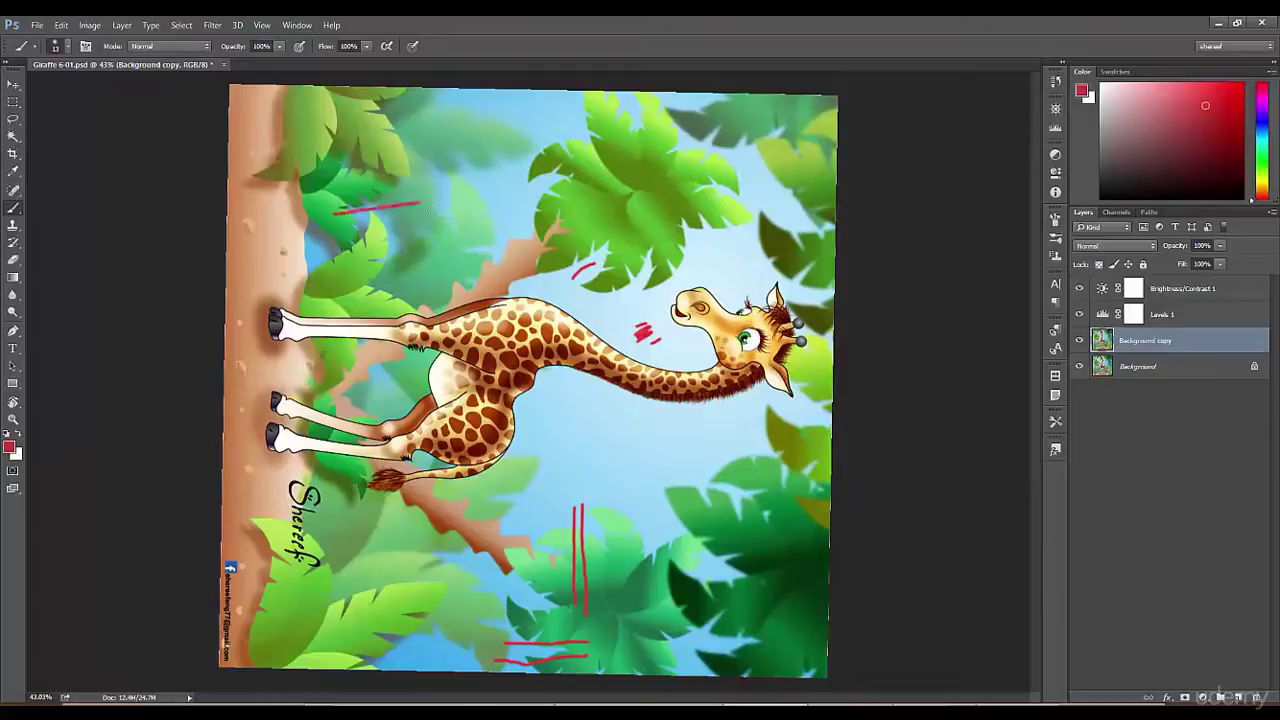
left_click_drag(425, 210, 329, 218)
left_click_drag(407, 203, 330, 210)
- Rotate the canvas view back to about 41° with the Rotate View tool, and reset the view to upright
left_click(13, 401)
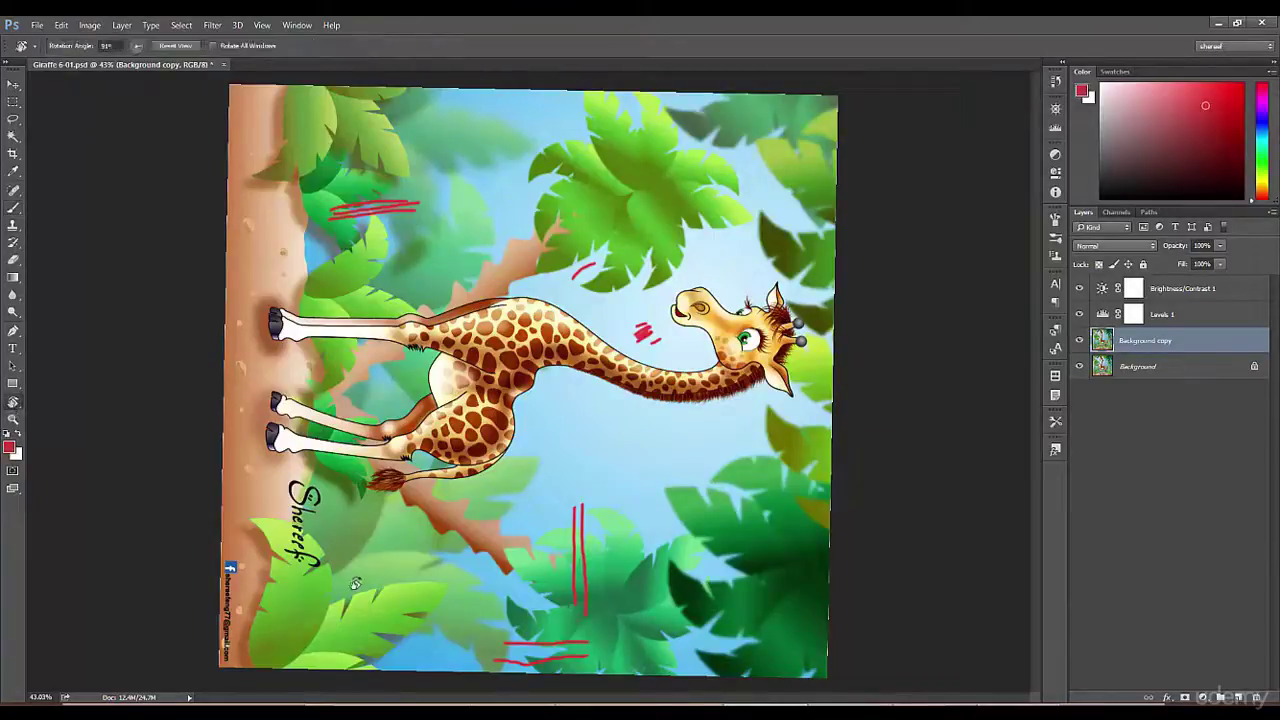
left_click_drag(355, 583, 590, 640)
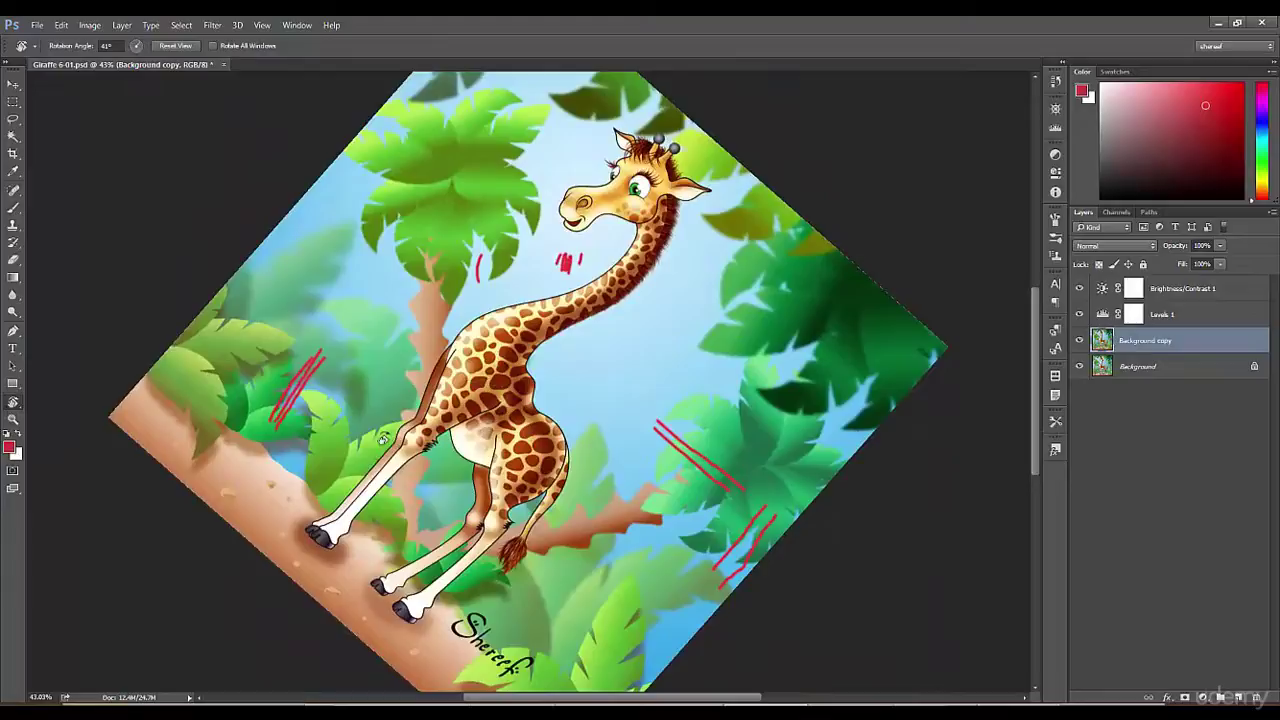
left_click(187, 46)
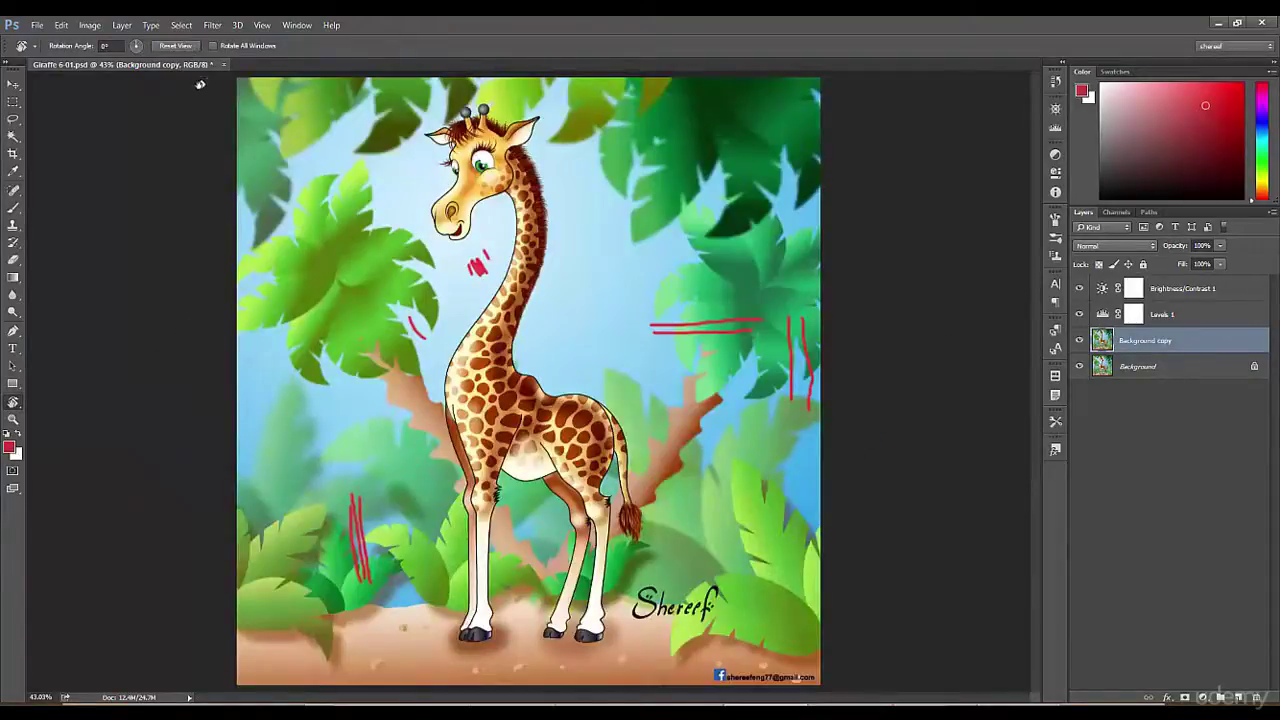
- Rotate the canvas view clockwise from the Brush tool, brush a short red line over the plants on the illustration's left side, and reset the view
left_click(13, 207)
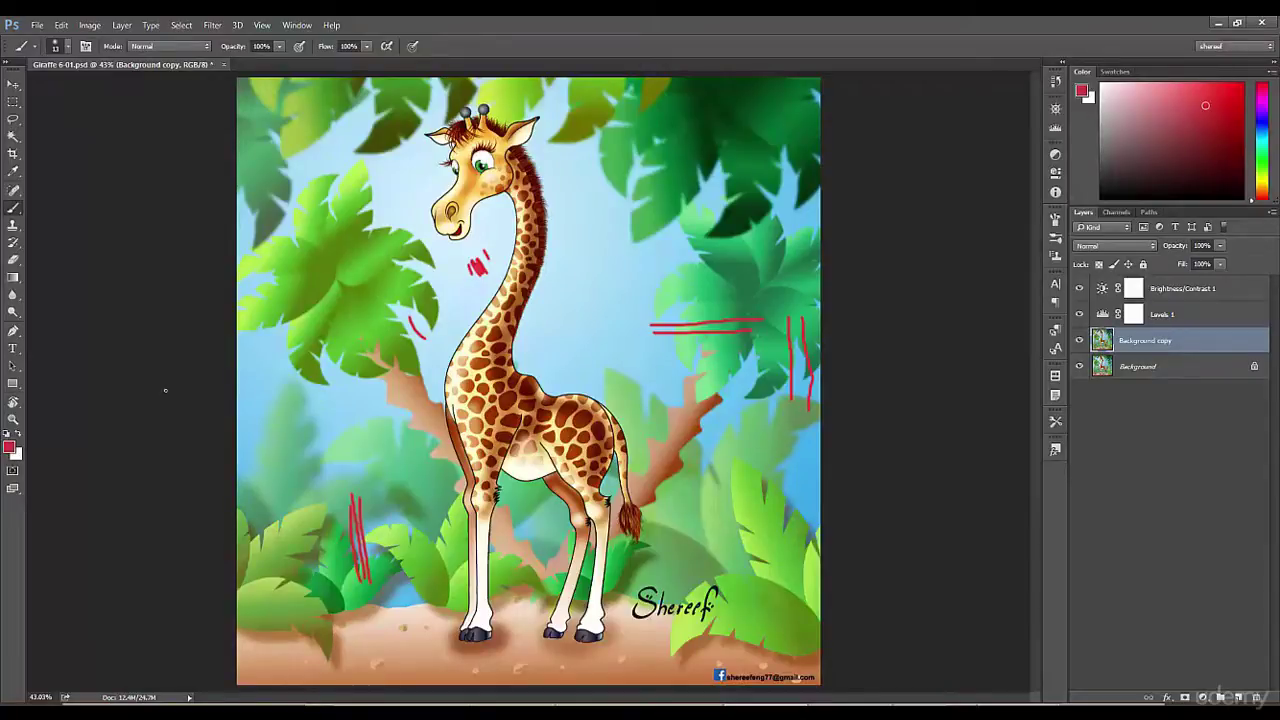
key("r")
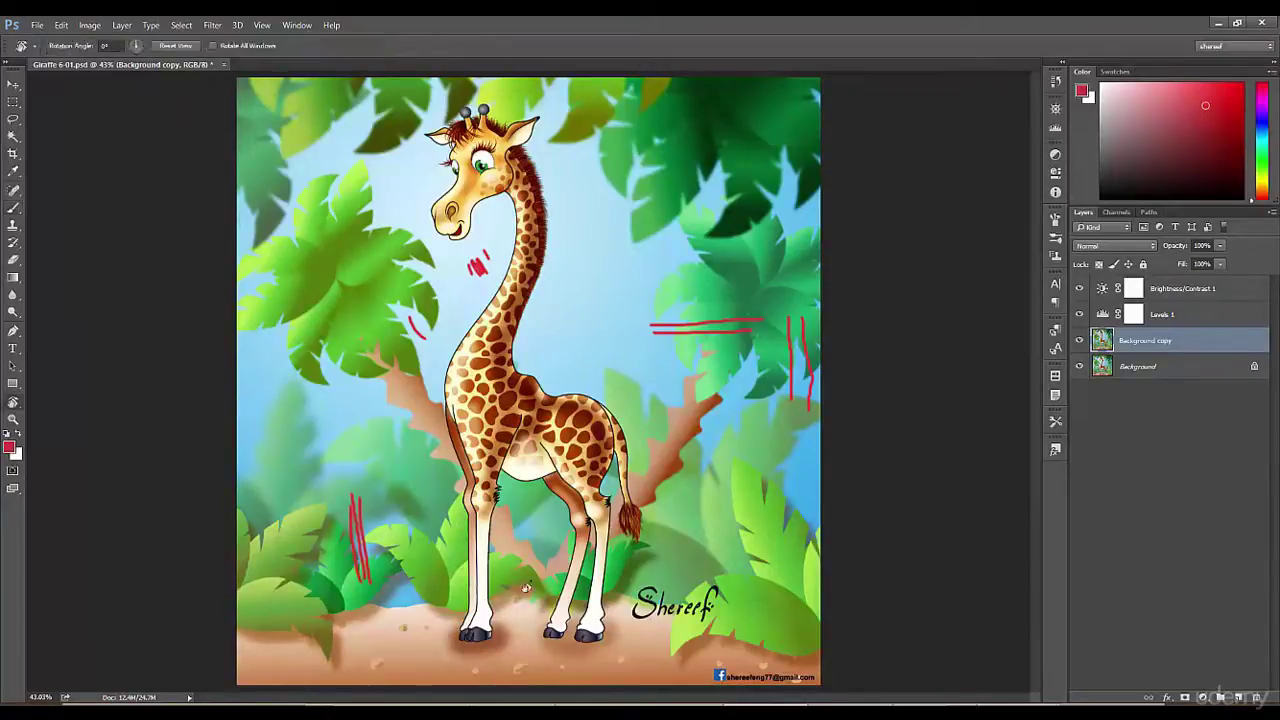
left_click_drag(538, 594, 449, 587)
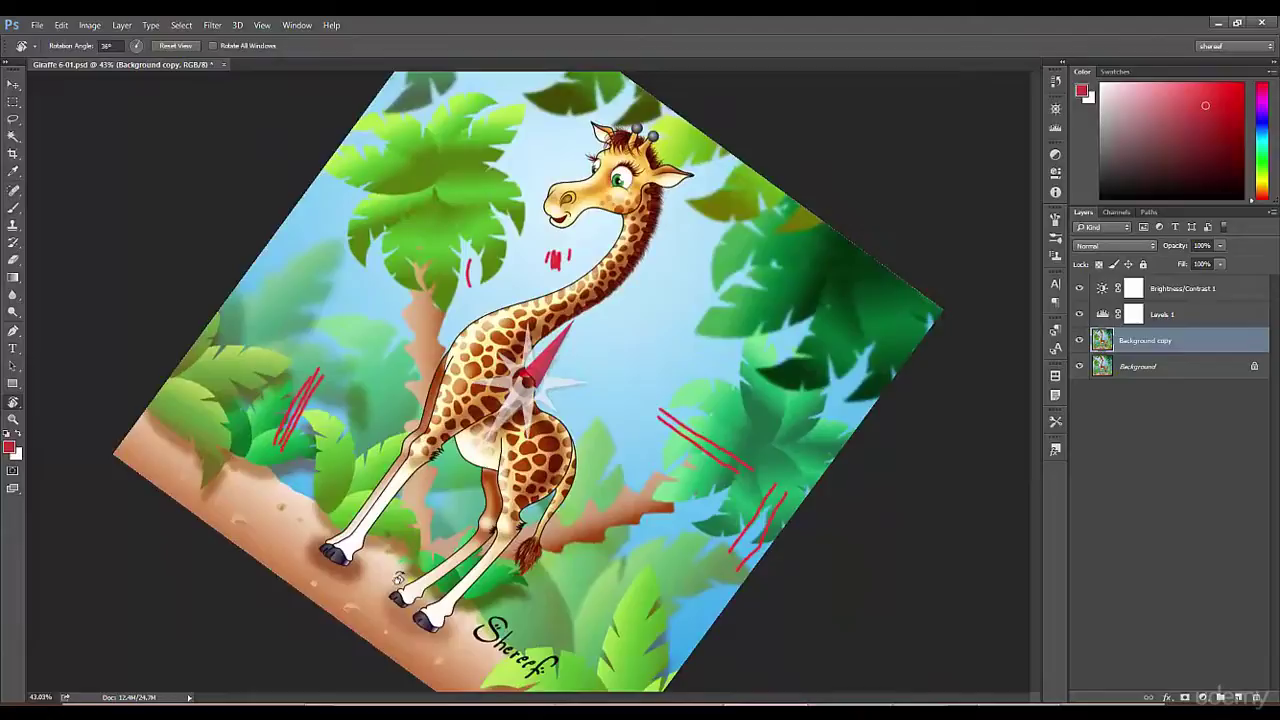
left_click_drag(398, 577, 396, 575)
key("b")
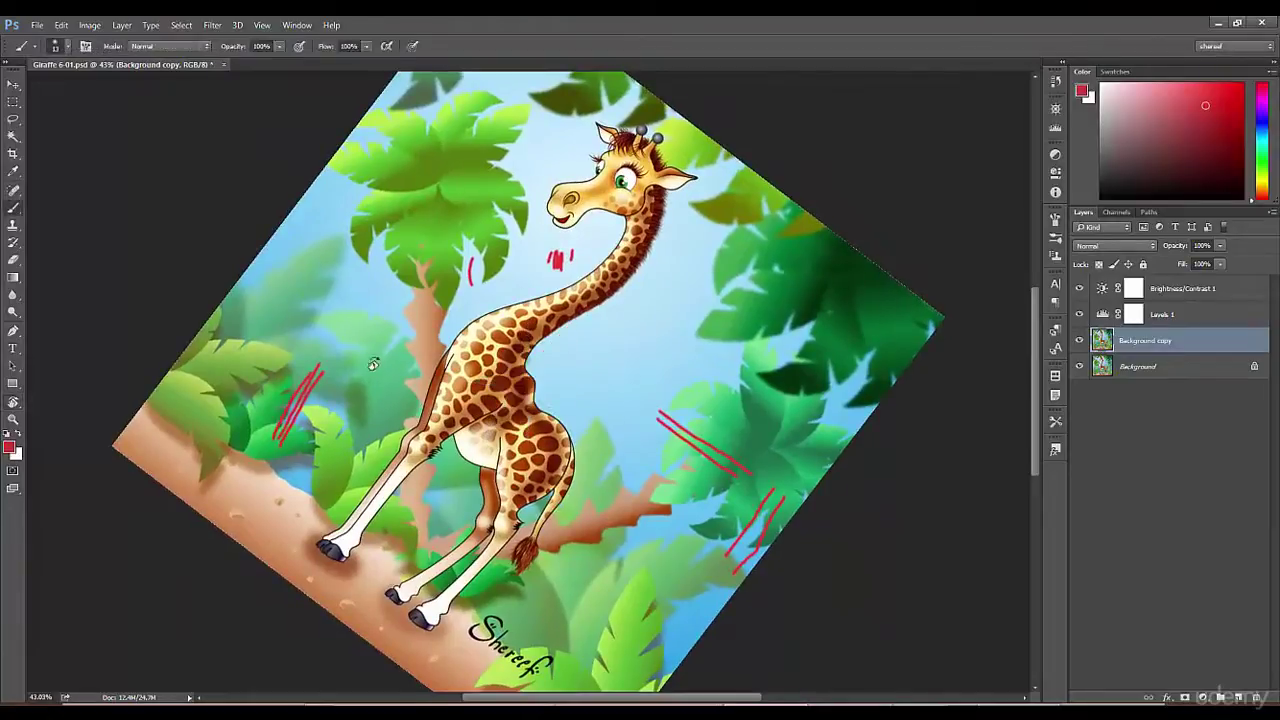
left_click_drag(347, 322, 355, 340)
key("r")
key("Escape")
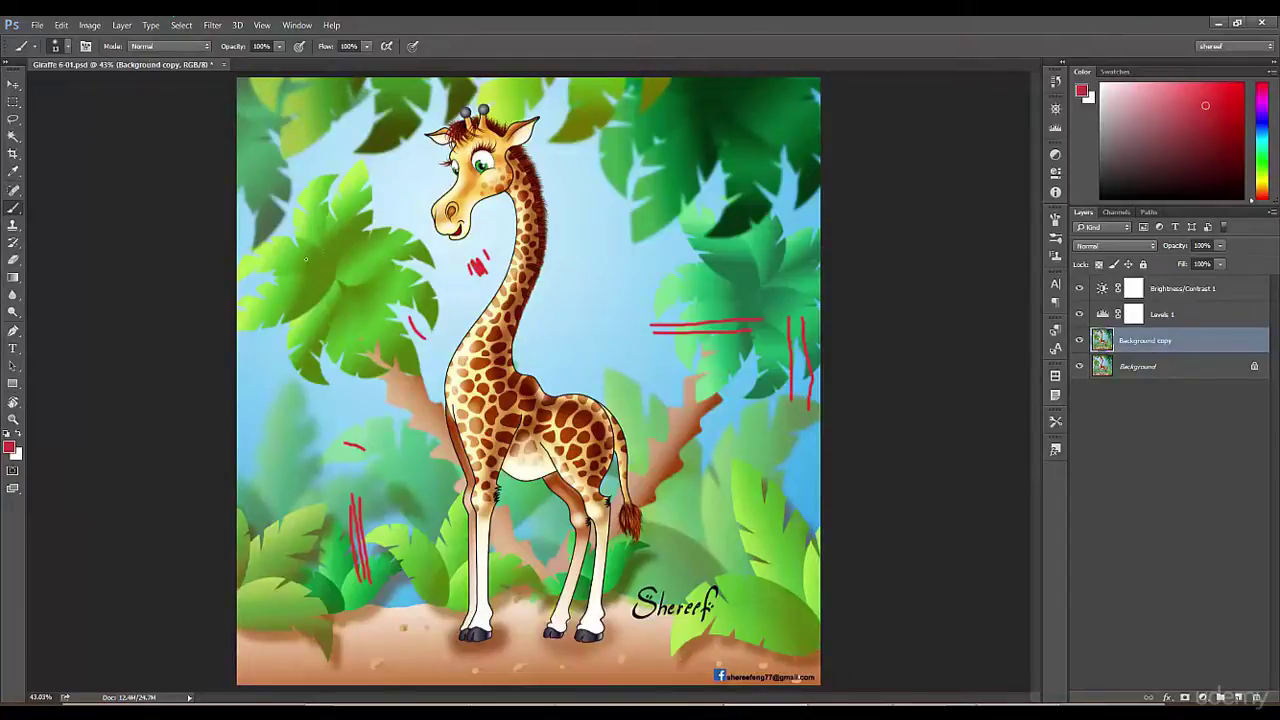
- Switch to Full Screen Mode With Menu Bar, and from there to Full Screen Mode, accepting the message about hidden panels
left_click(13, 489)
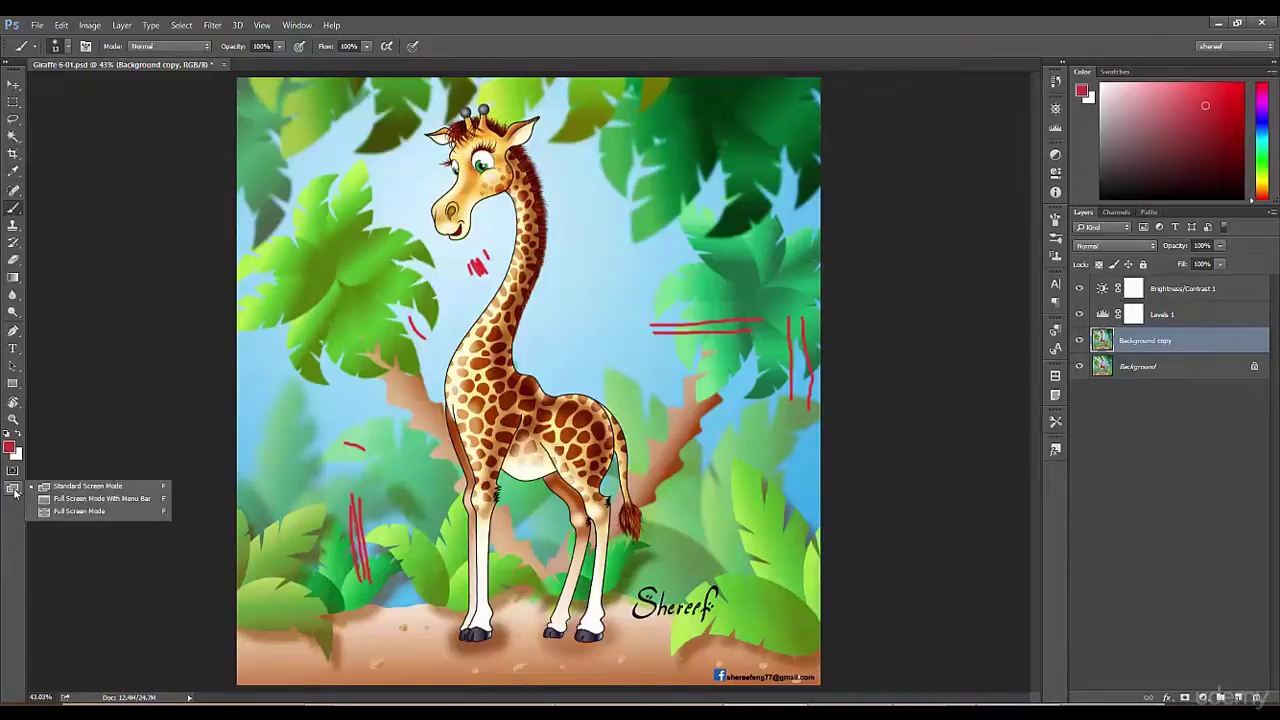
left_click(80, 498)
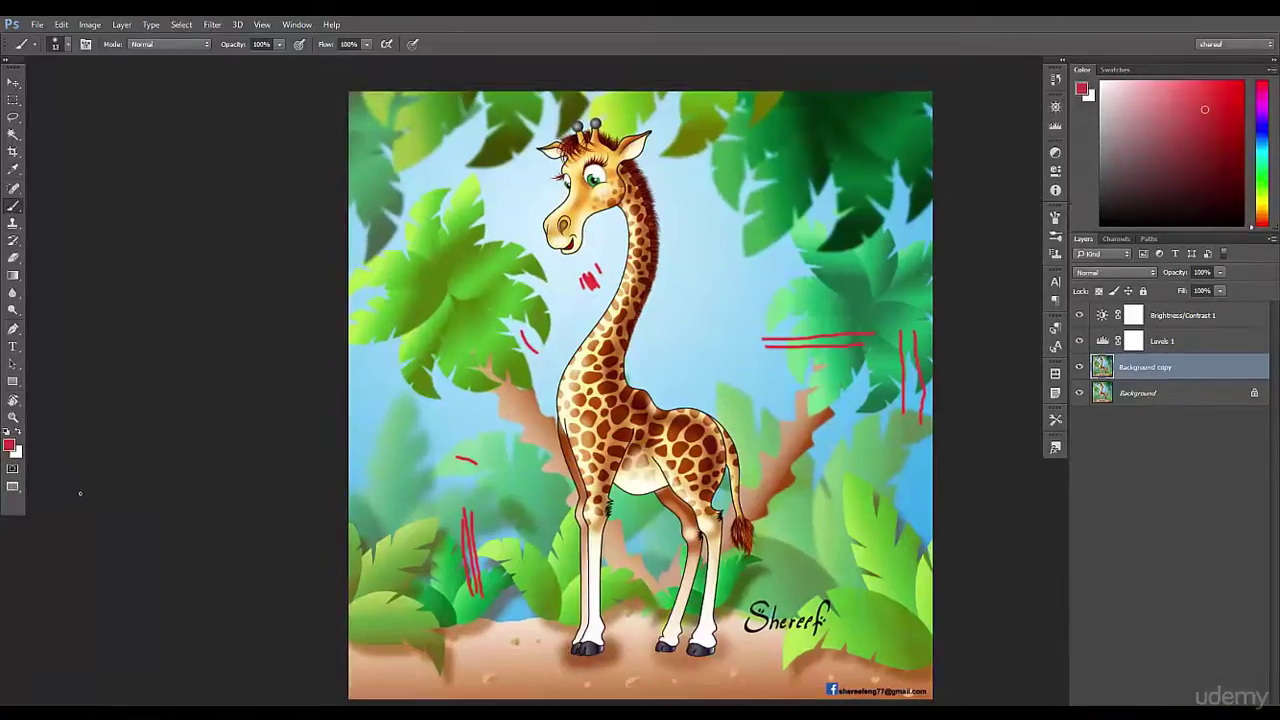
left_click(16, 487)
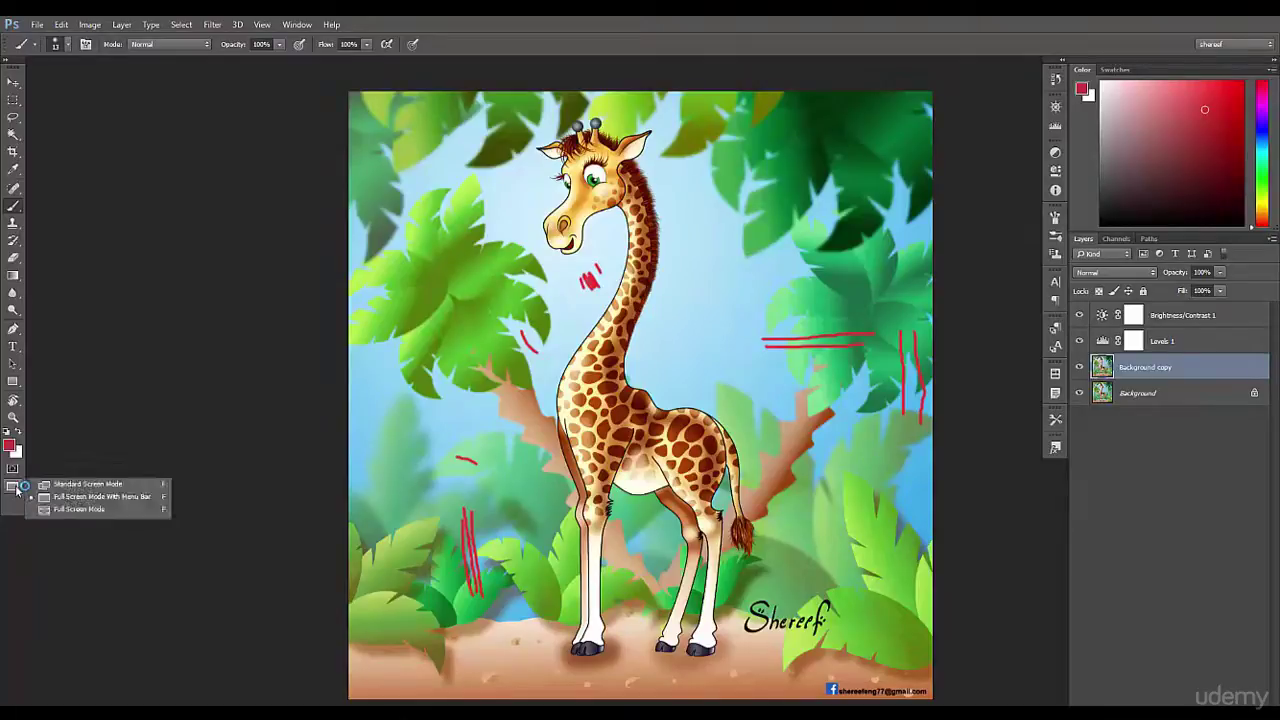
left_click(70, 509)
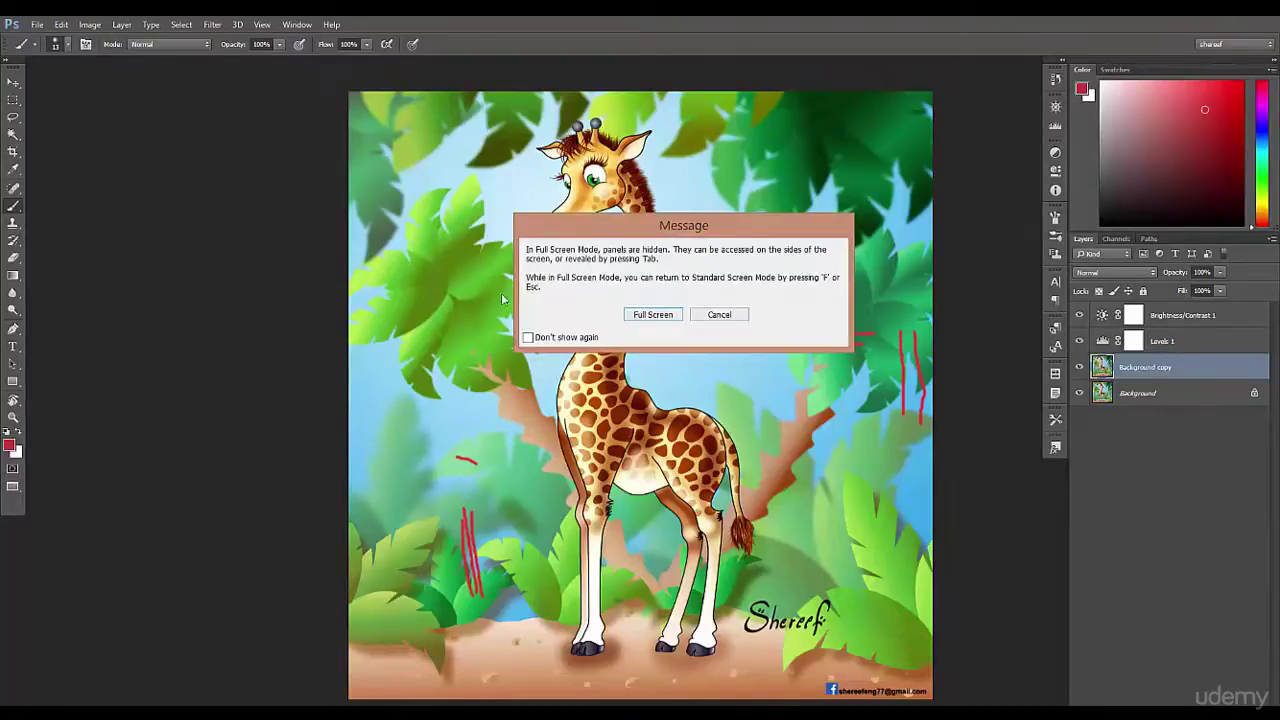
left_click_drag(630, 236, 445, 294)
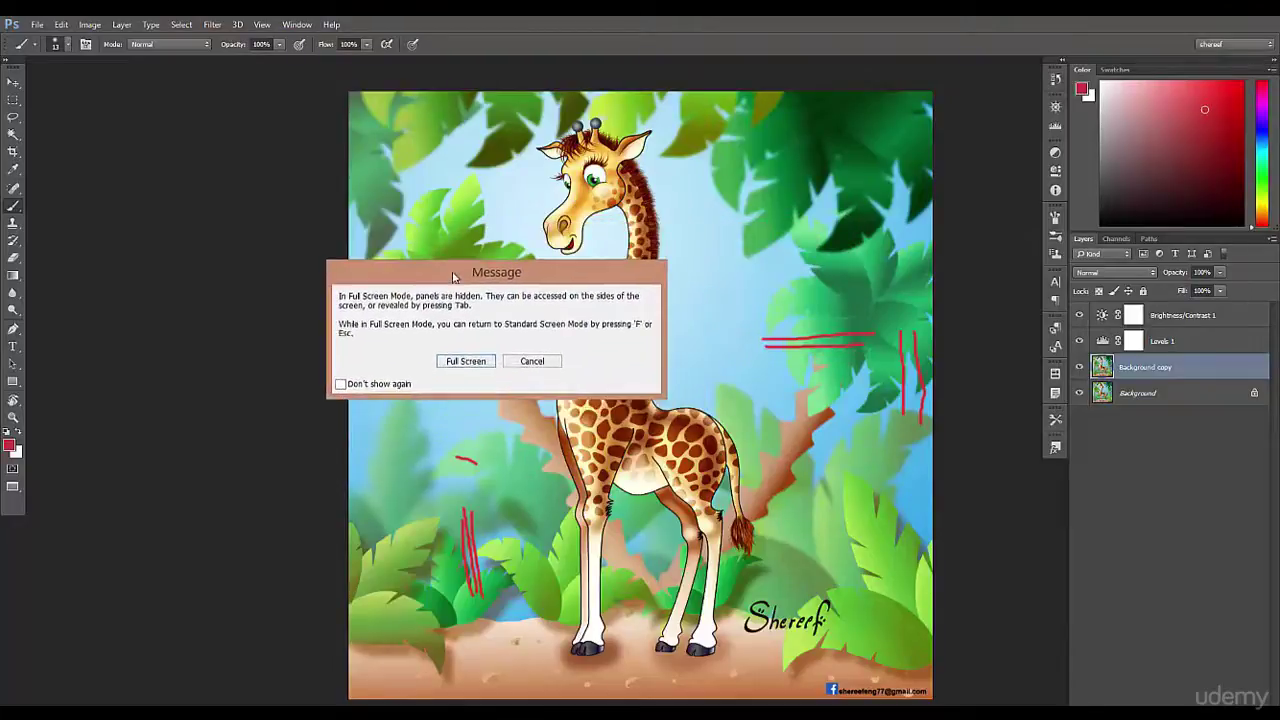
left_click(466, 361)
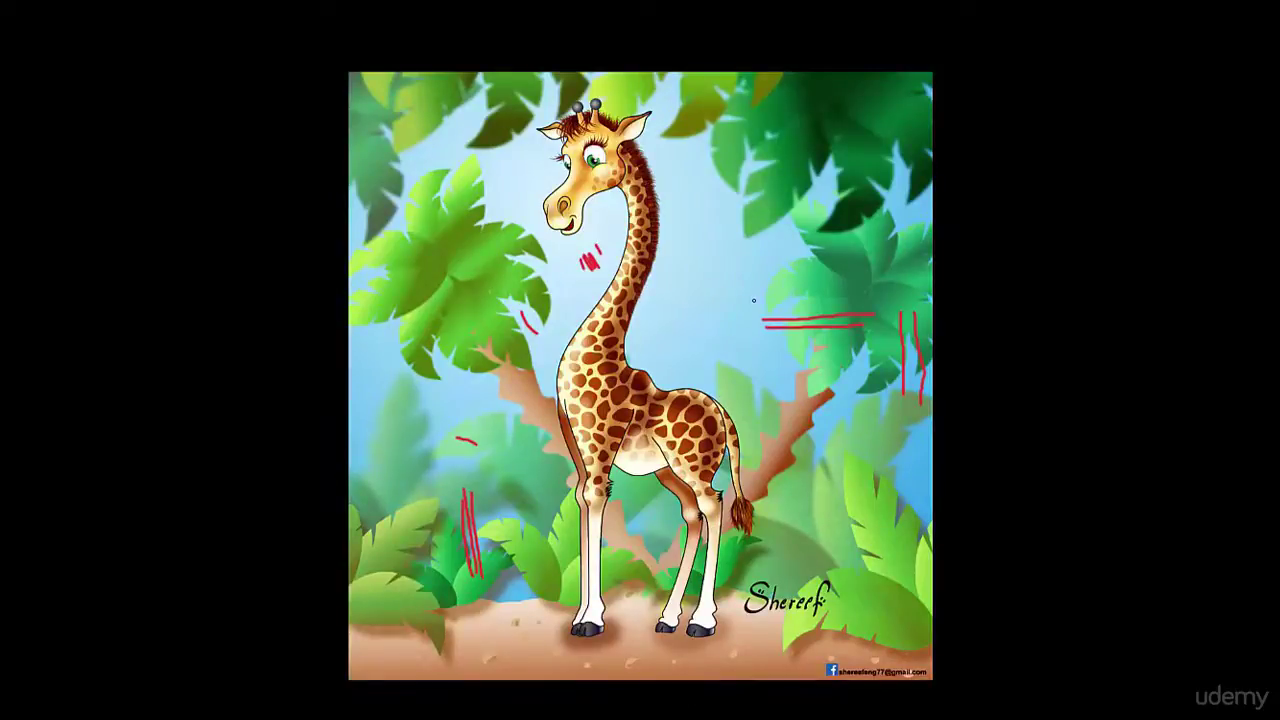
- Zoom the illustration in, out and back in while in Full Screen Mode
scroll(754, 300, "up", 2)
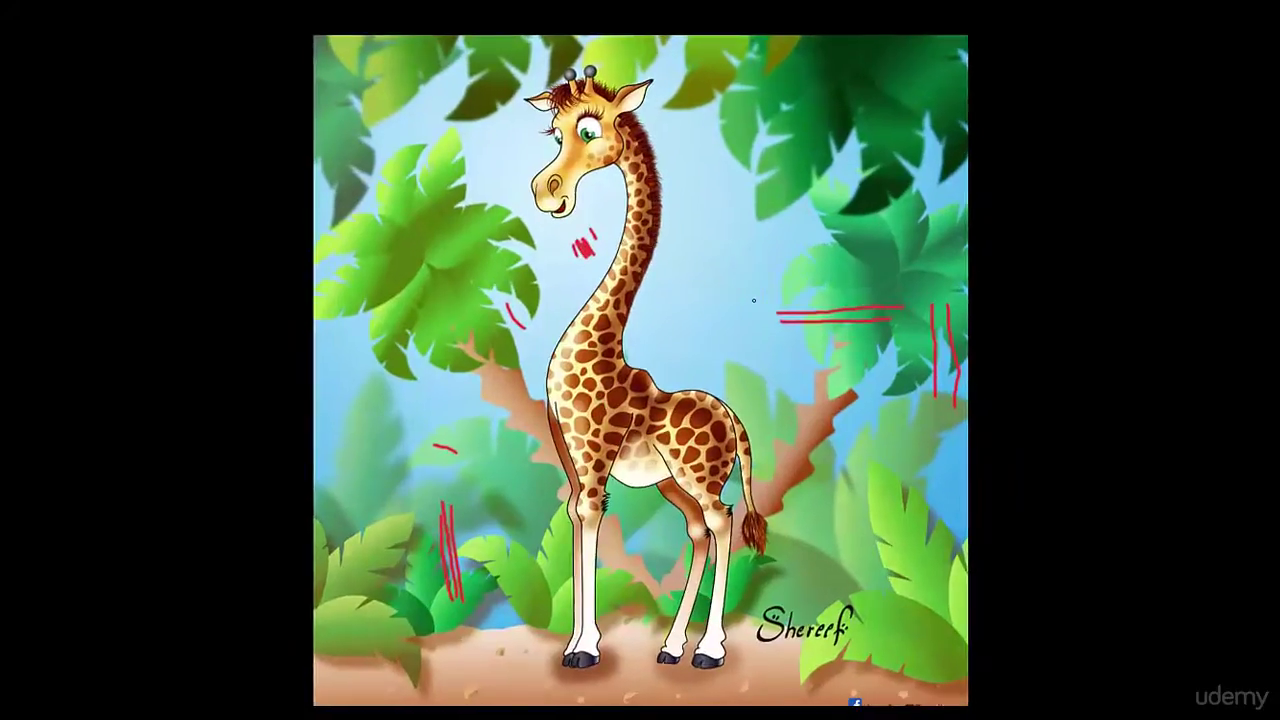
scroll(754, 300, "down", 2)
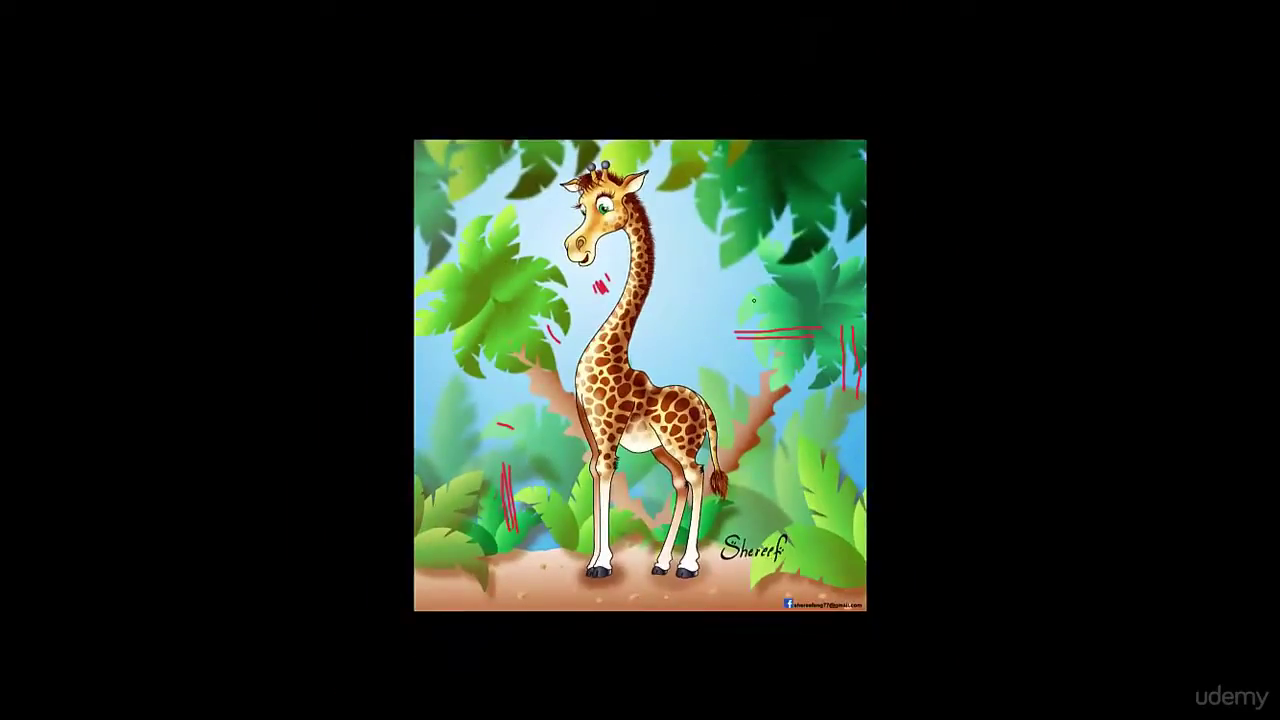
scroll(684, 300, "up", 2)
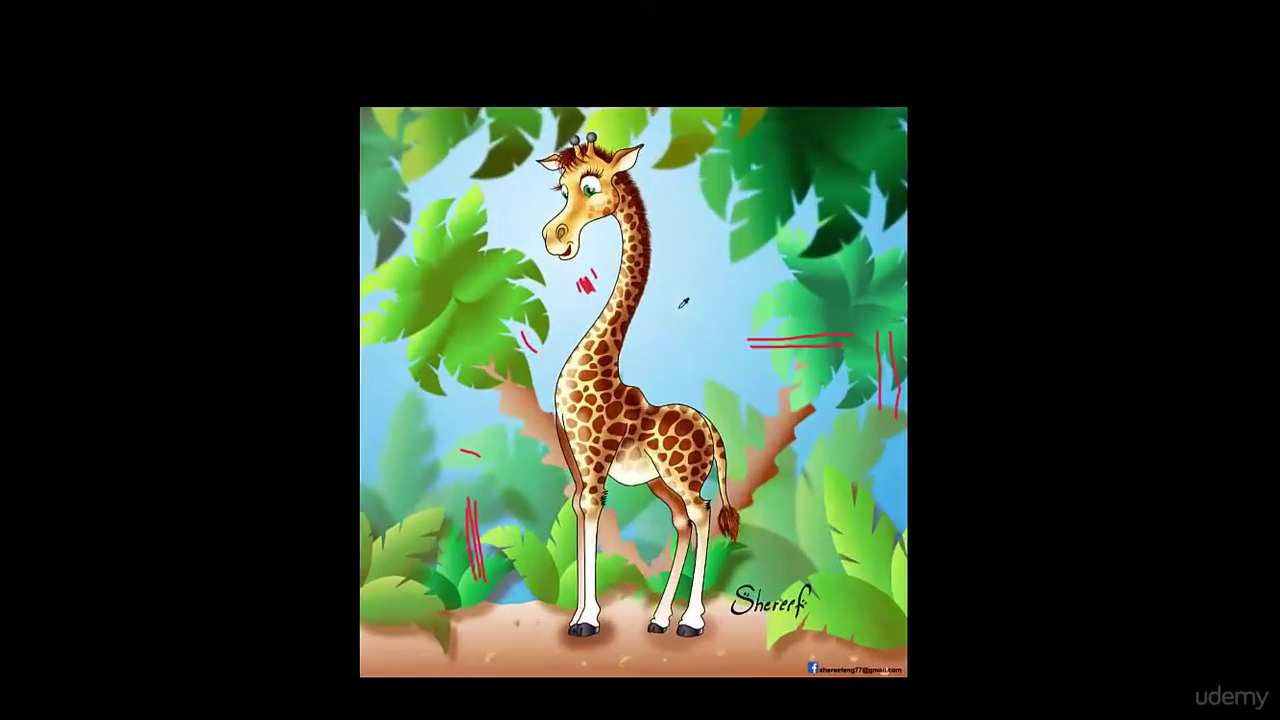
scroll(684, 302, "up", 1)
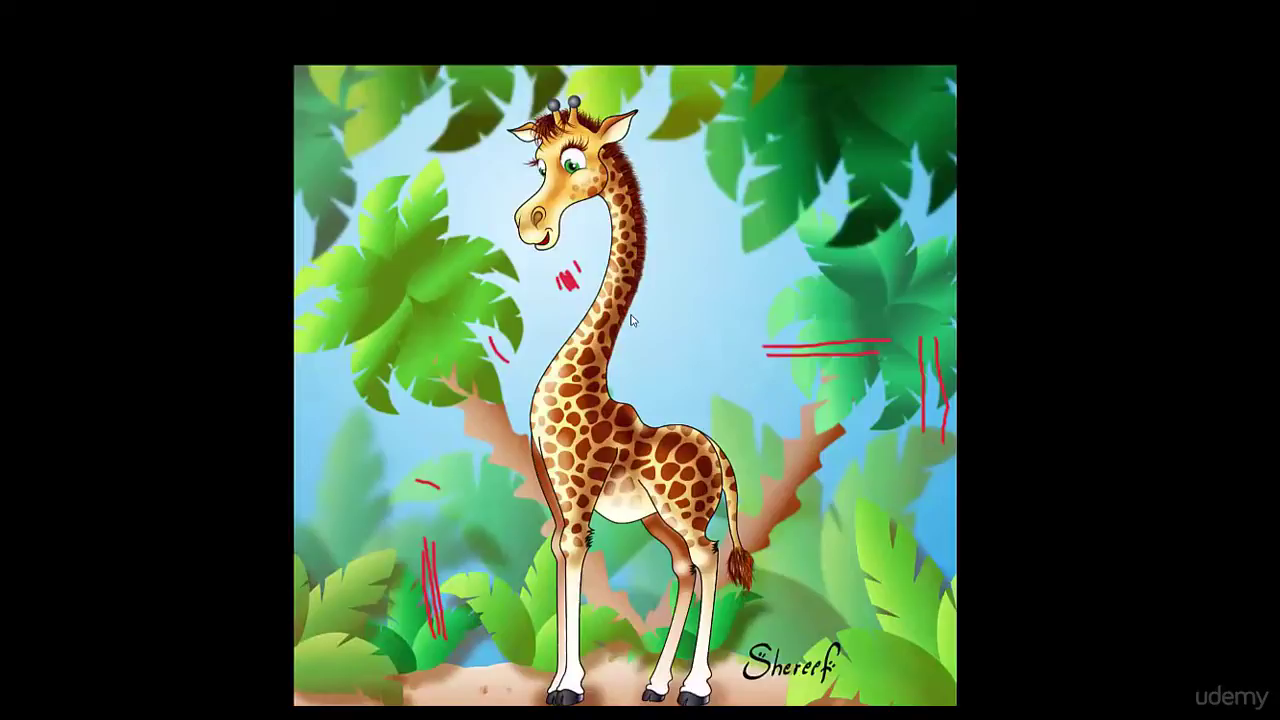
- Reveal the hidden tools in Full Screen Mode and brush a short diagonal red line in the sky beside the right tree's leaves
mouse_move(3, 290)
key("alt+space")
key("Escape")
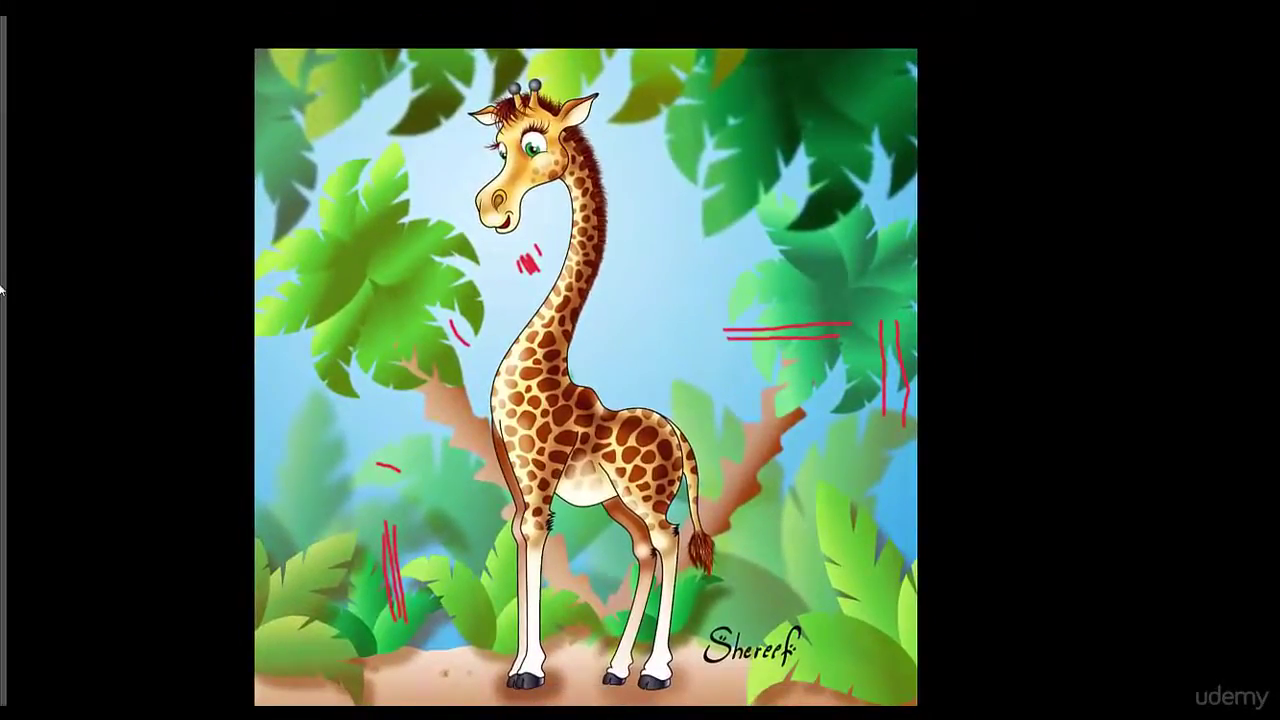
mouse_move(2, 288)
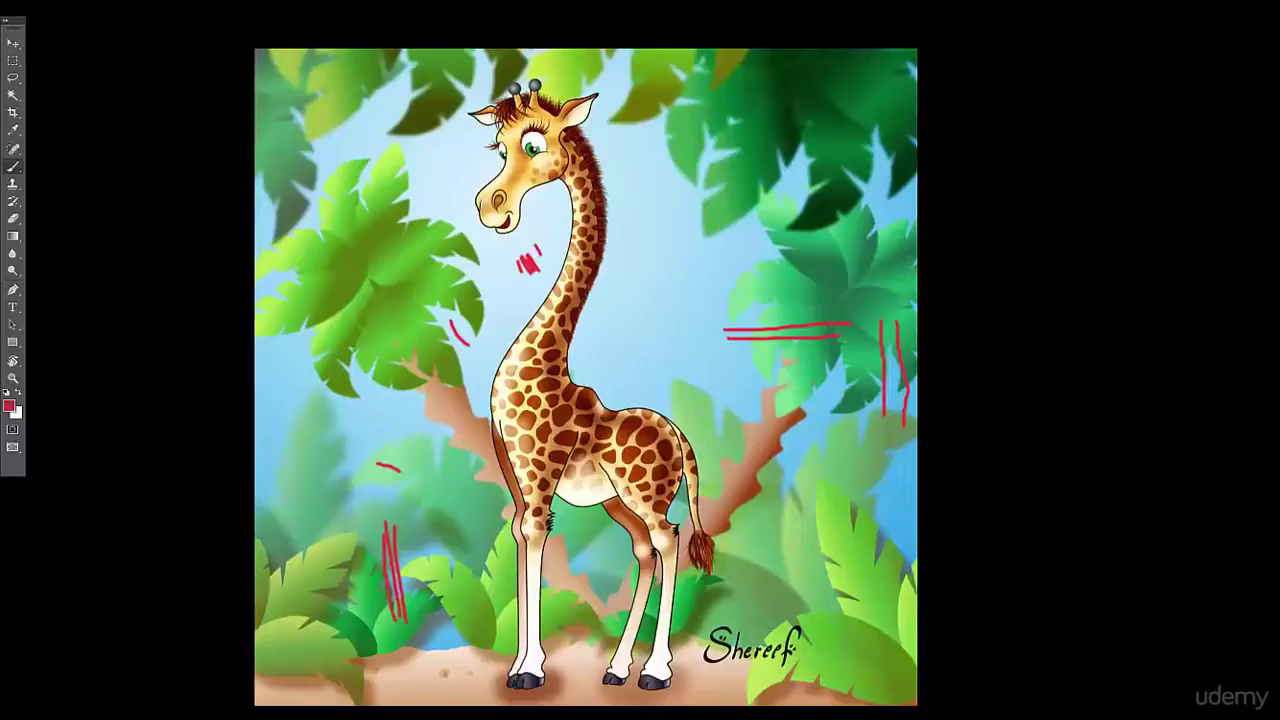
left_click_drag(703, 226, 737, 266)
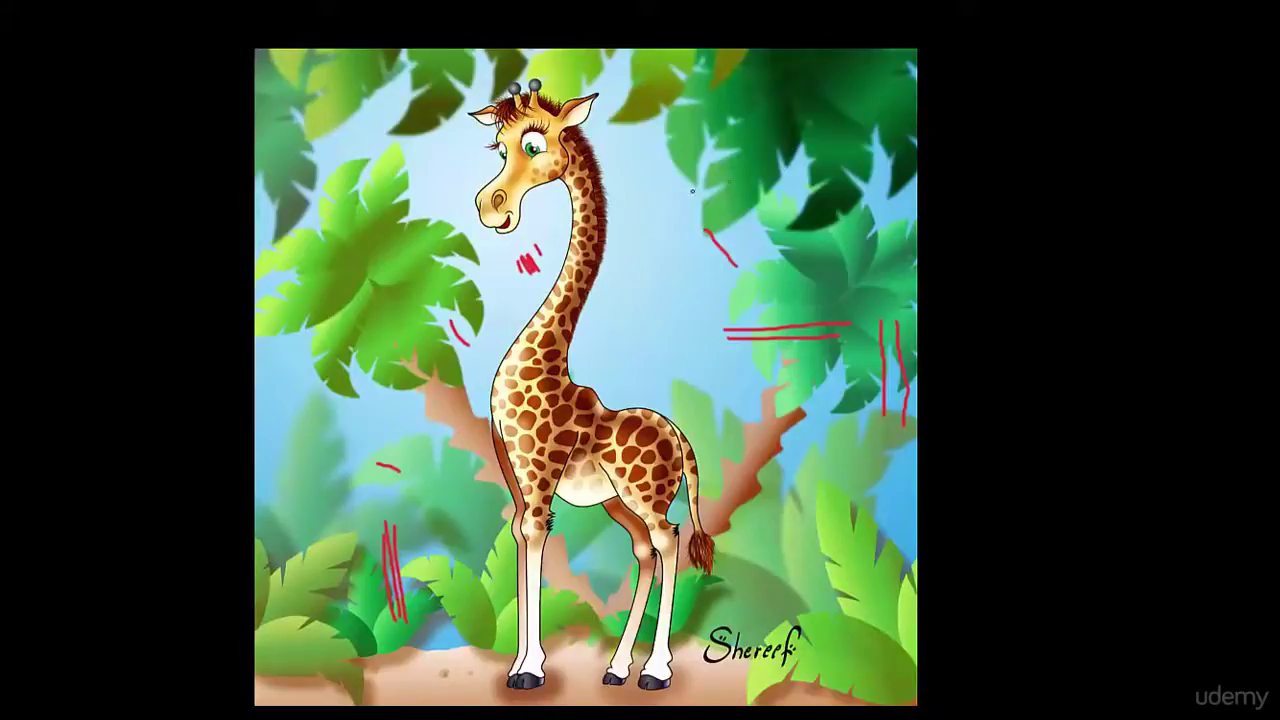
mouse_move(1278, 320)
mouse_move(1278, 360)
- Cycle through the screen modes and return to Standard Screen Mode
key("f")
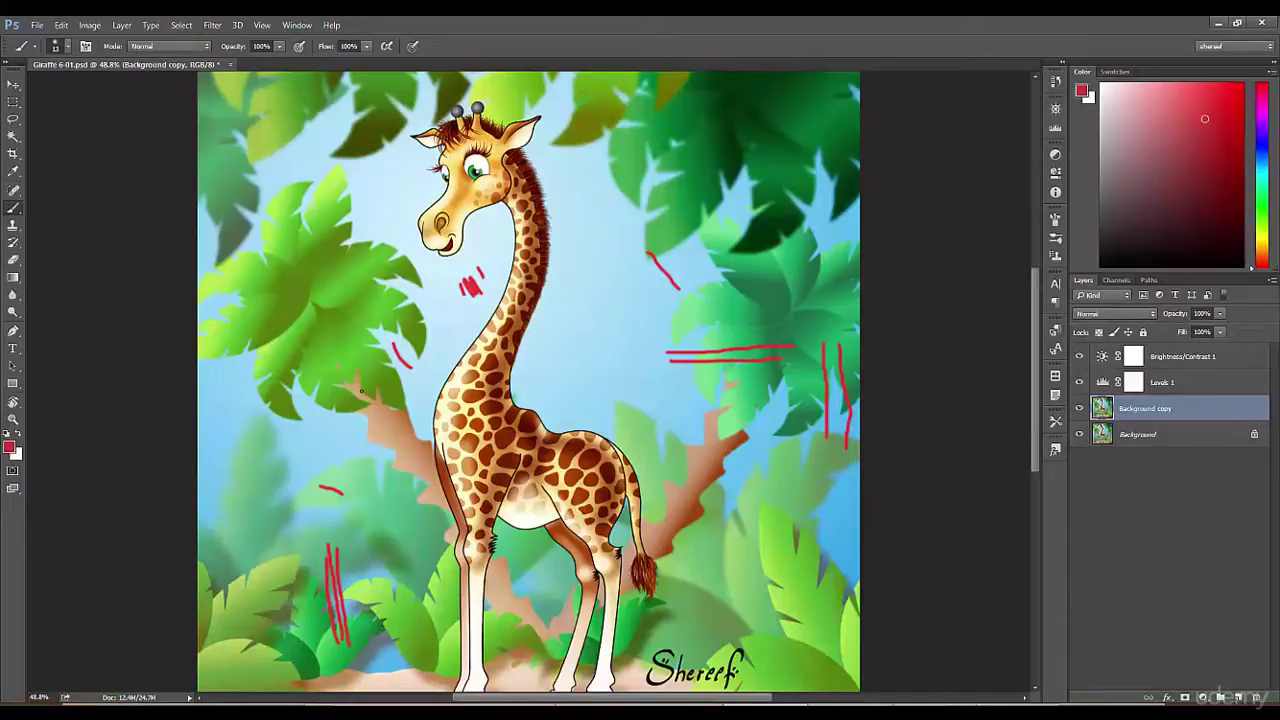
key("f")
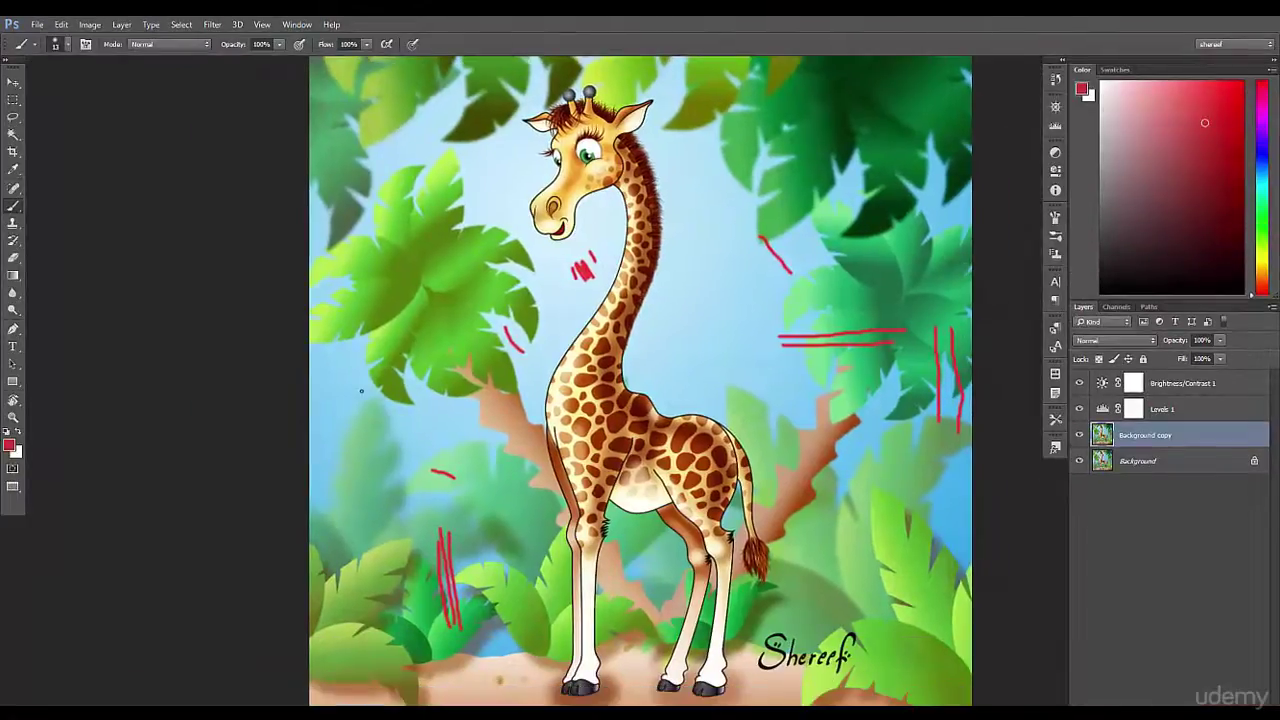
key("f")
key("f")
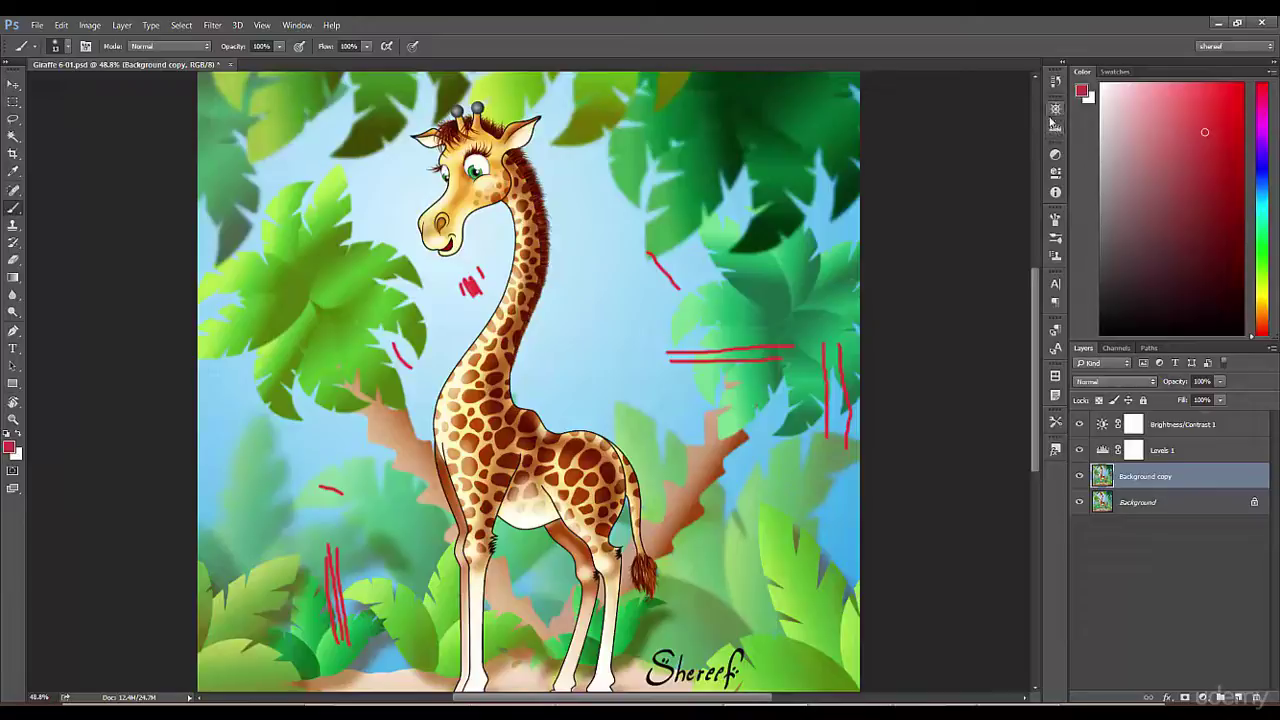
- Open the Navigator and enlarge it for a bigger preview of the illustration
left_click(293, 25)
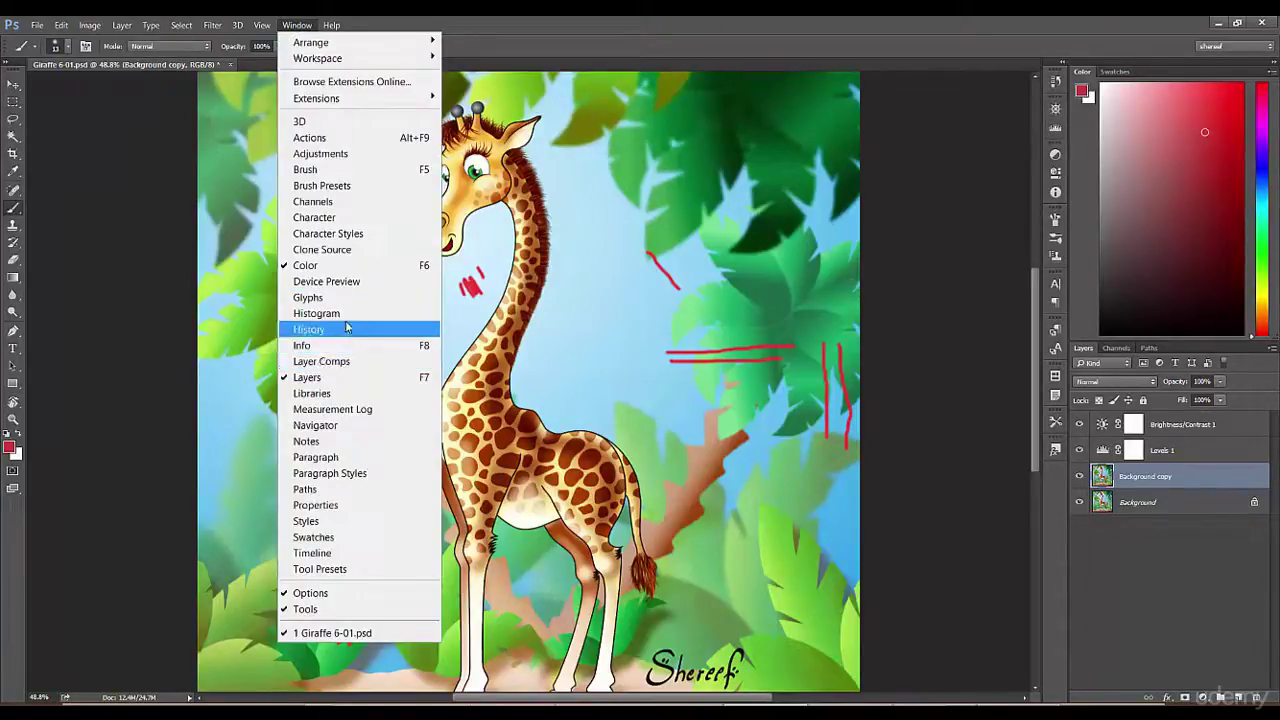
left_click(348, 428)
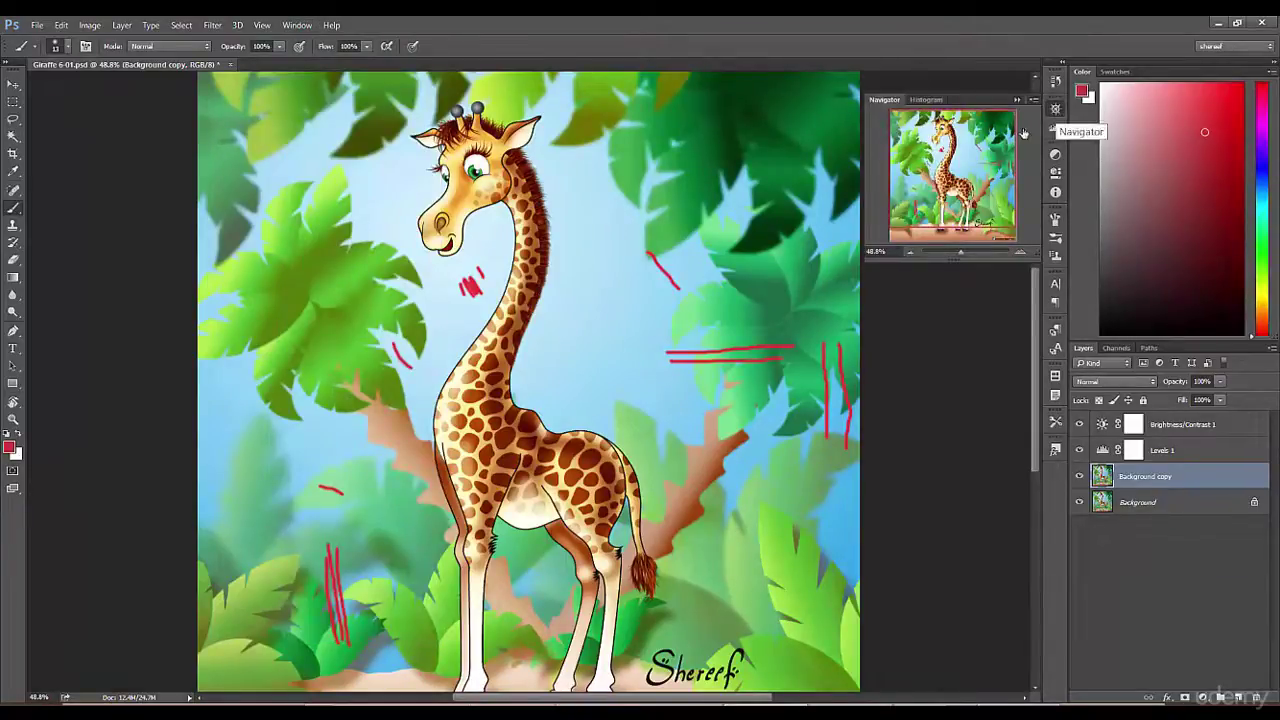
left_click_drag(868, 256, 752, 354)
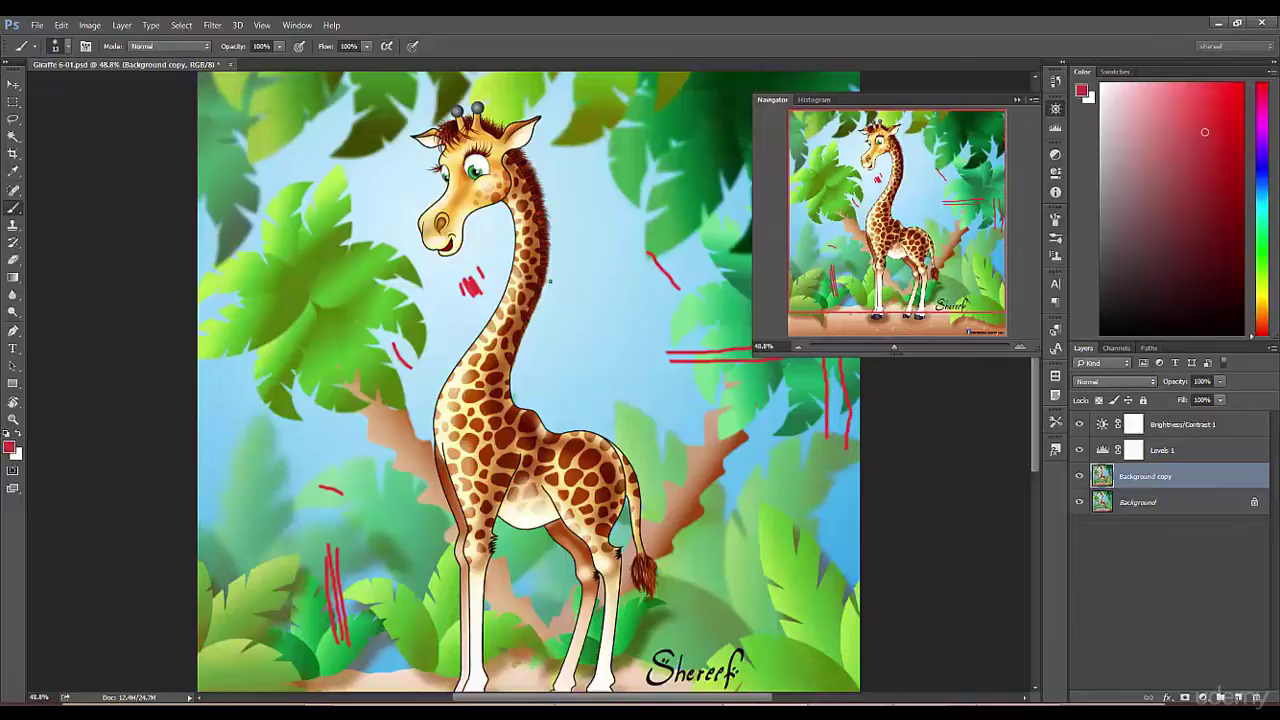
- Zoom in to about 182% and use the Navigator to view the signature corner and the giraffe's head
scroll(550, 281, "up", 5)
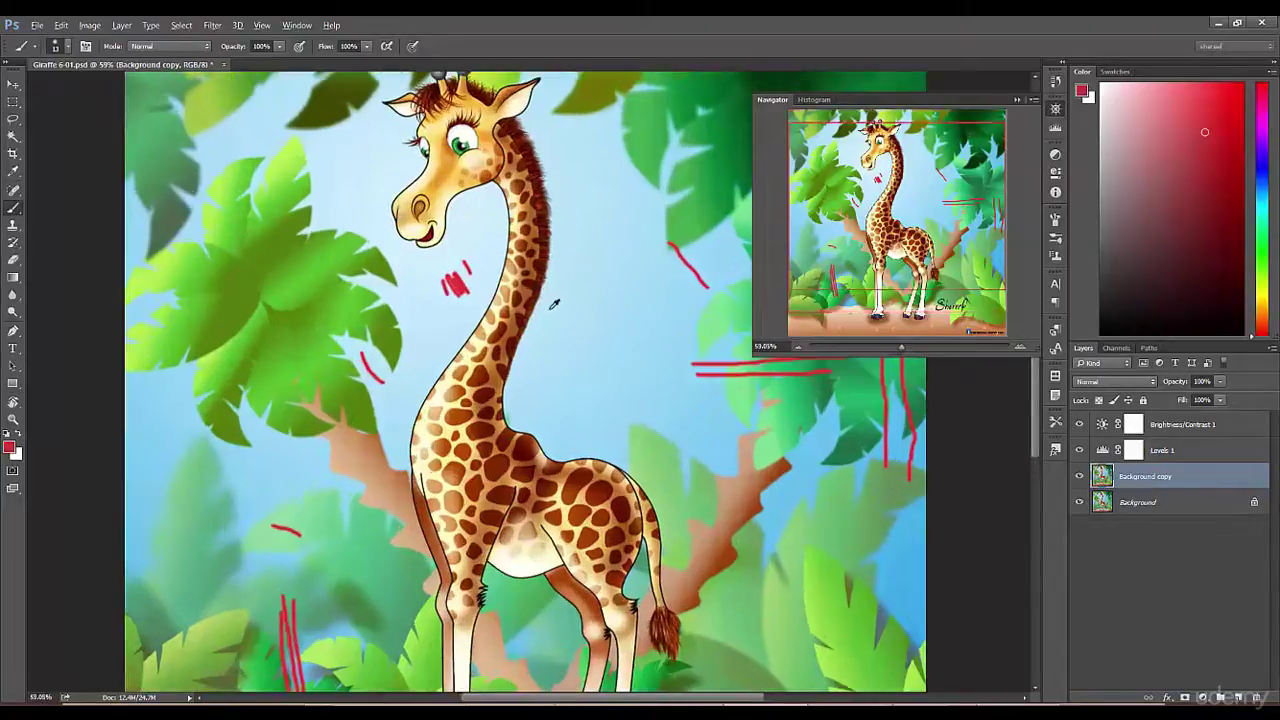
scroll(553, 304, "up", 5)
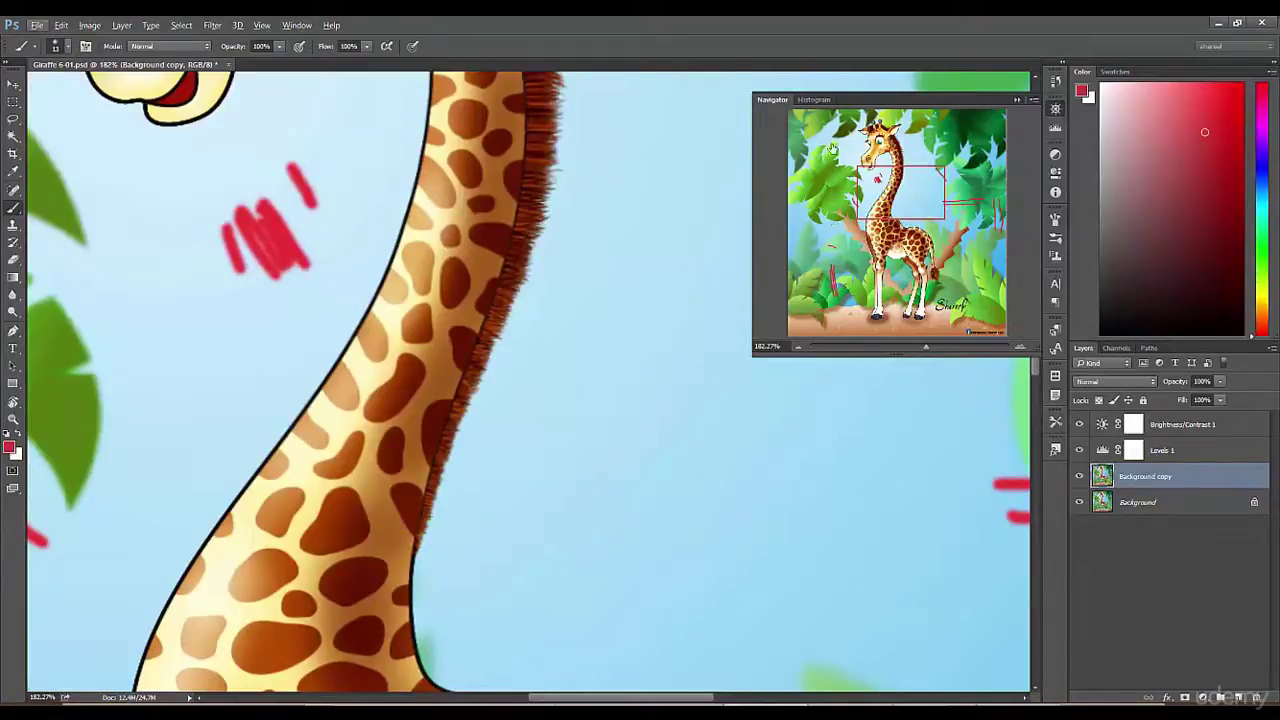
left_click_drag(441, 159, 620, 400)
mouse_move(886, 210)
left_mouse_down()
mouse_move(880, 145)
mouse_move(855, 215)
mouse_move(915, 290)
mouse_move(983, 320)
left_mouse_up()
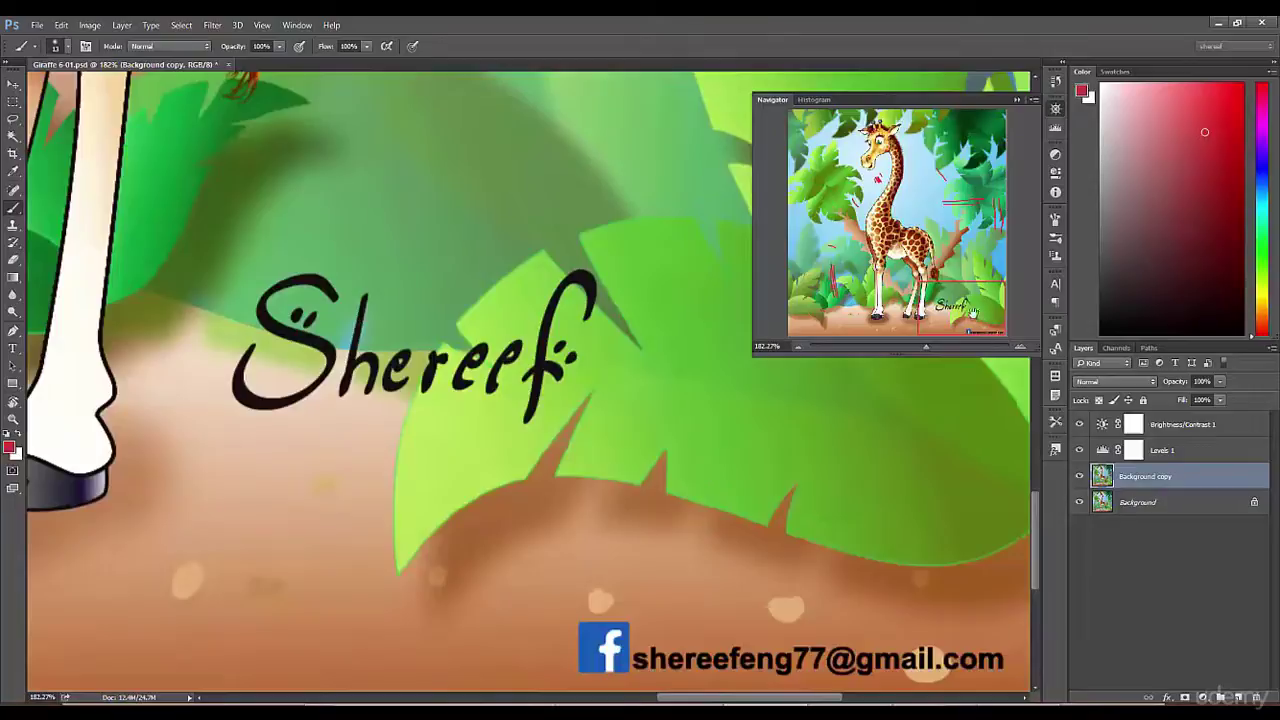
left_click_drag(966, 313, 902, 152)
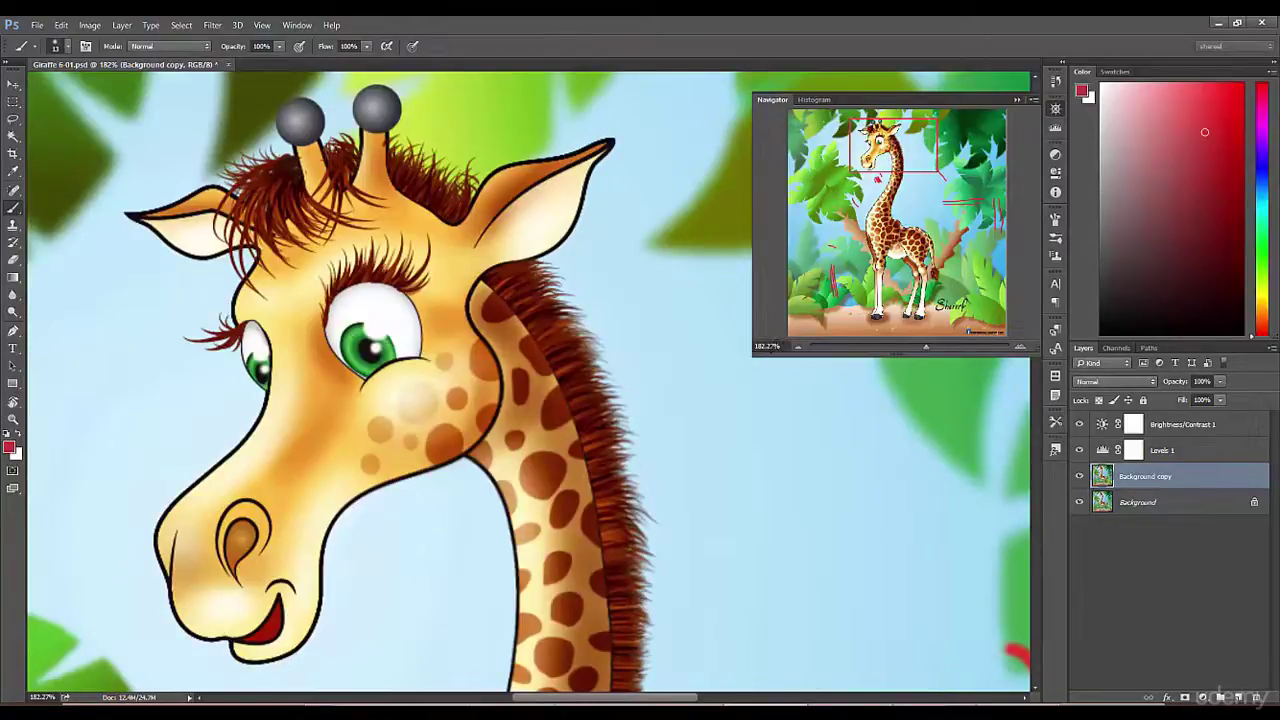
- Move the Navigator view to the giraffe's front legs and set the zoom to 100%
left_click(767, 346)
type("100")
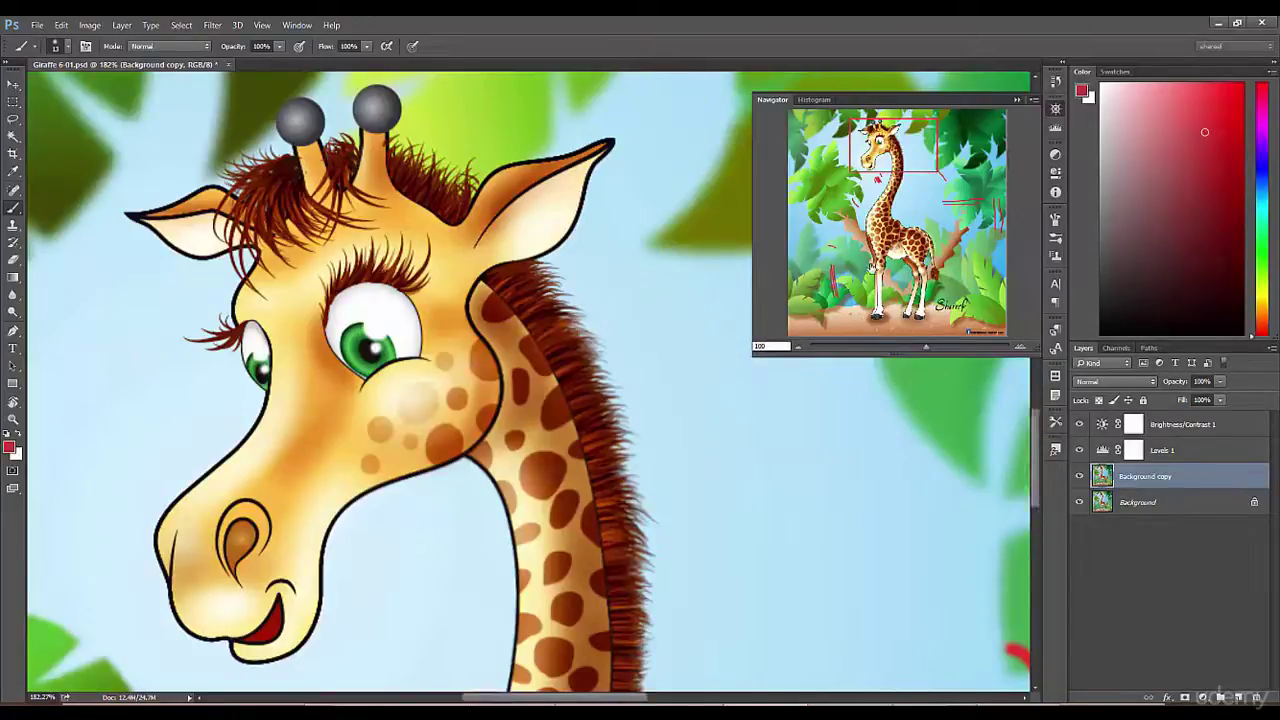
left_click(870, 265)
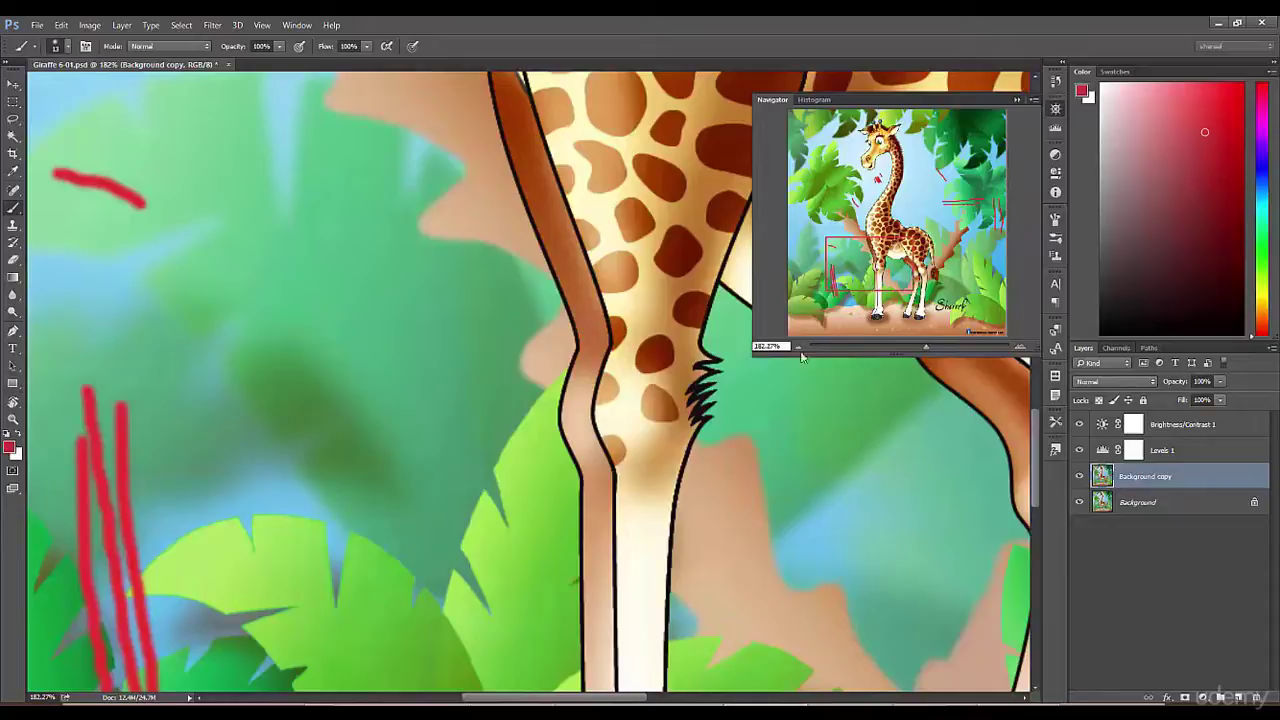
left_click(768, 346)
type("100")
key("Return")
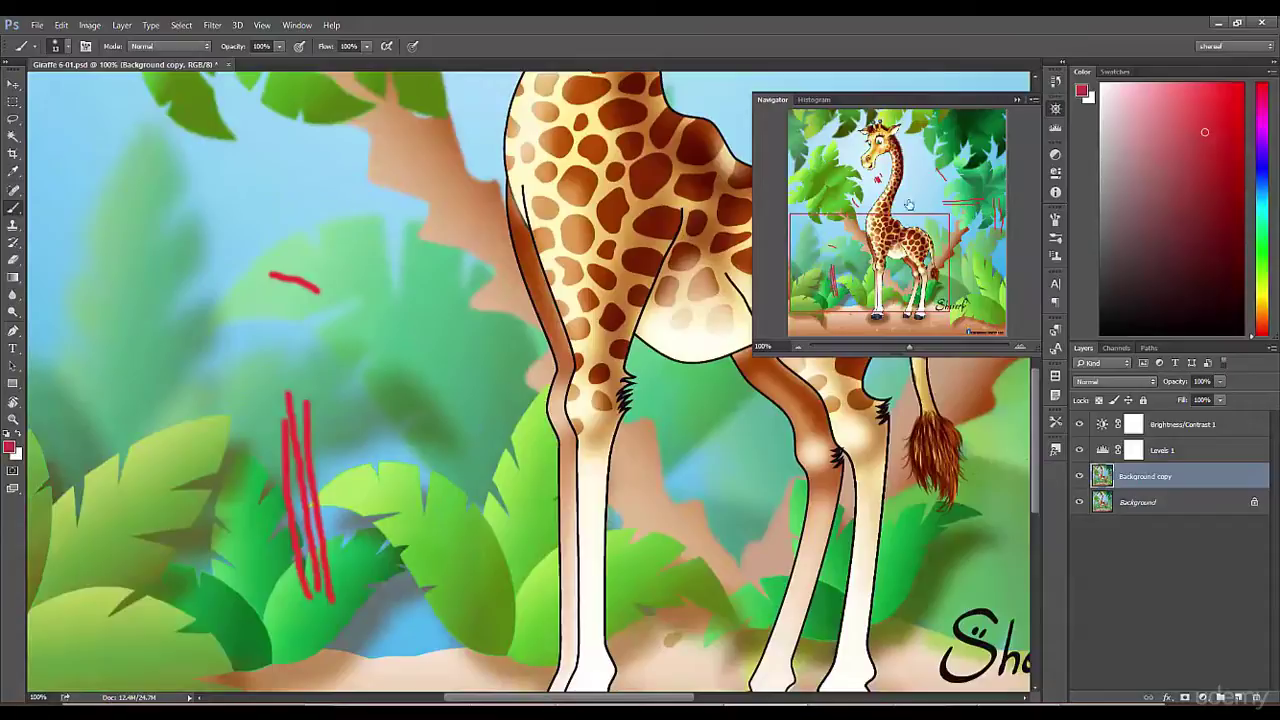
- Use the Navigator to zoom out to about 37% so the whole illustration fits, and collapse the Navigator
left_click_drag(882, 255, 894, 233)
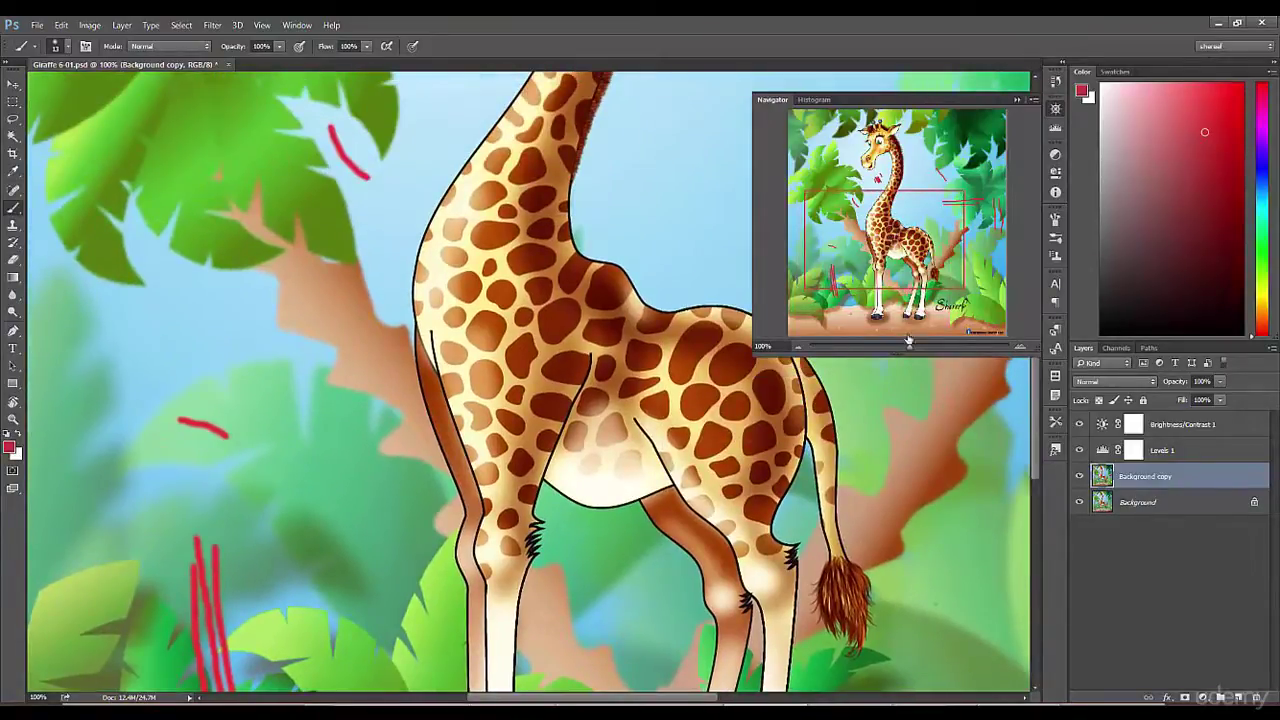
mouse_move(910, 348)
left_mouse_down()
mouse_move(926, 347)
mouse_move(881, 349)
mouse_move(894, 347)
left_mouse_up()
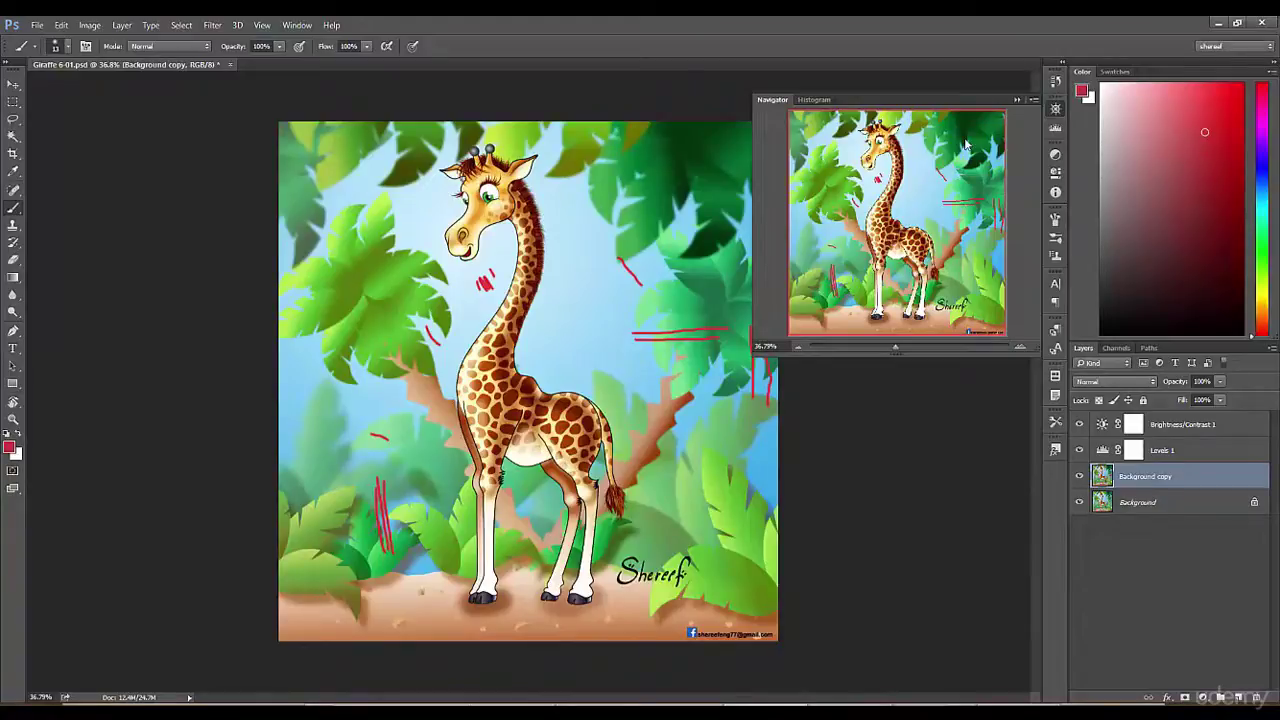
left_click(1055, 108)
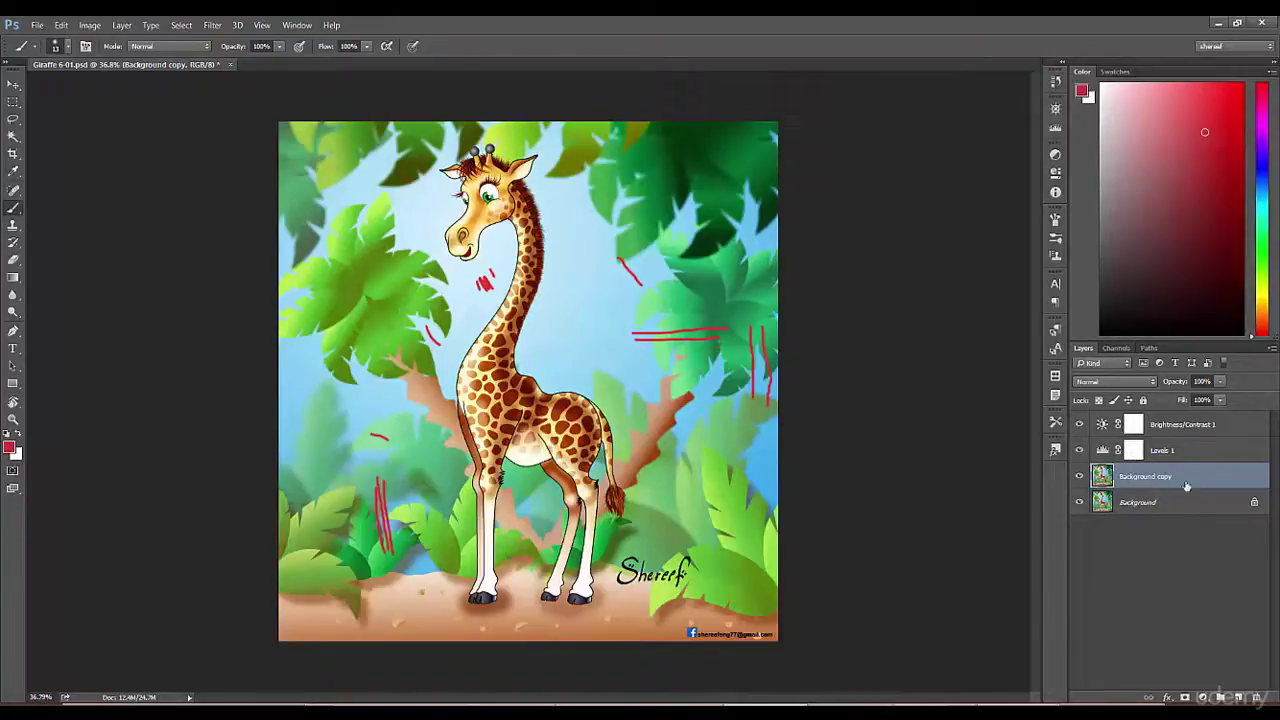
- Set the layer thumbnails to the medium size in the Layers Panel Options
left_click(1272, 350)
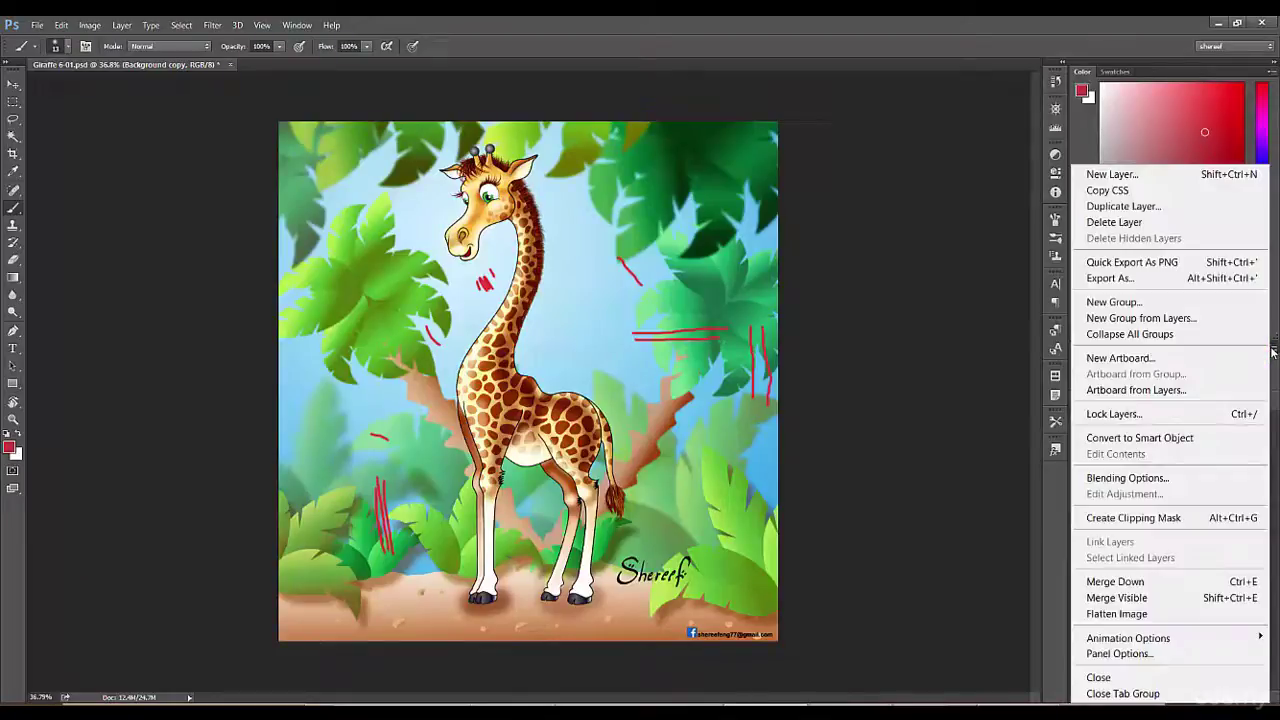
left_click(1162, 654)
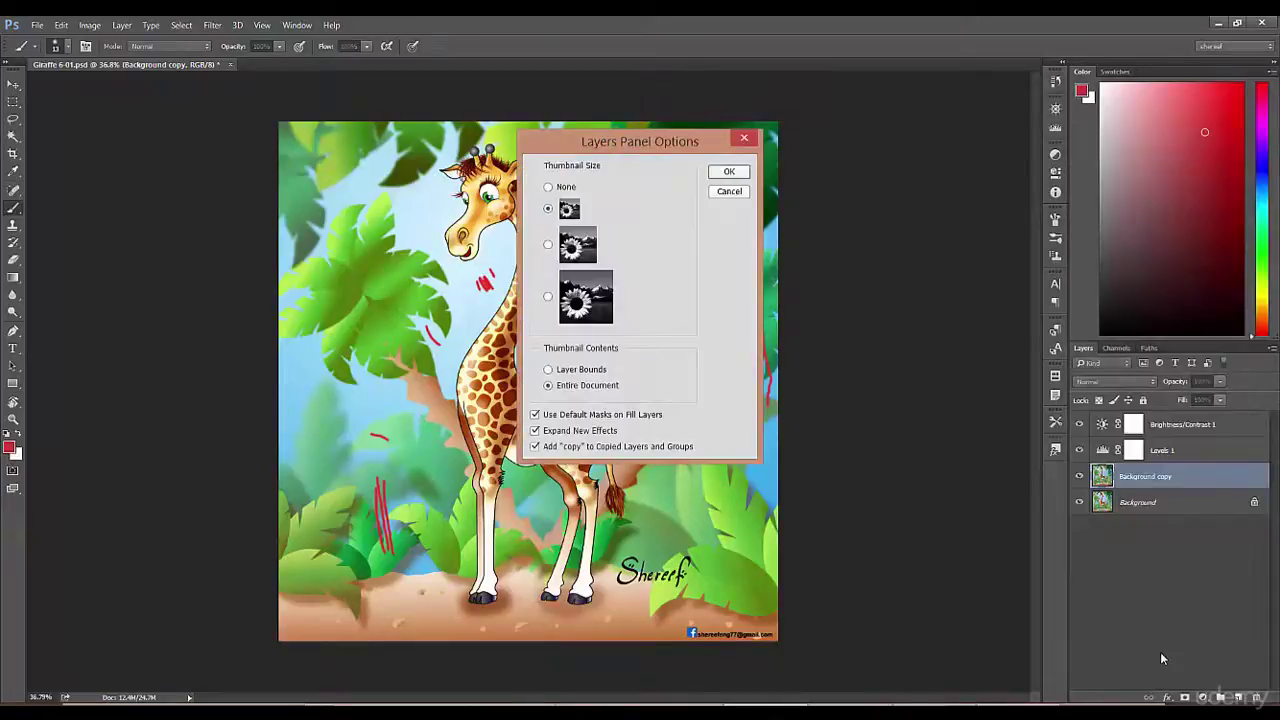
left_click(548, 245)
left_click(728, 172)
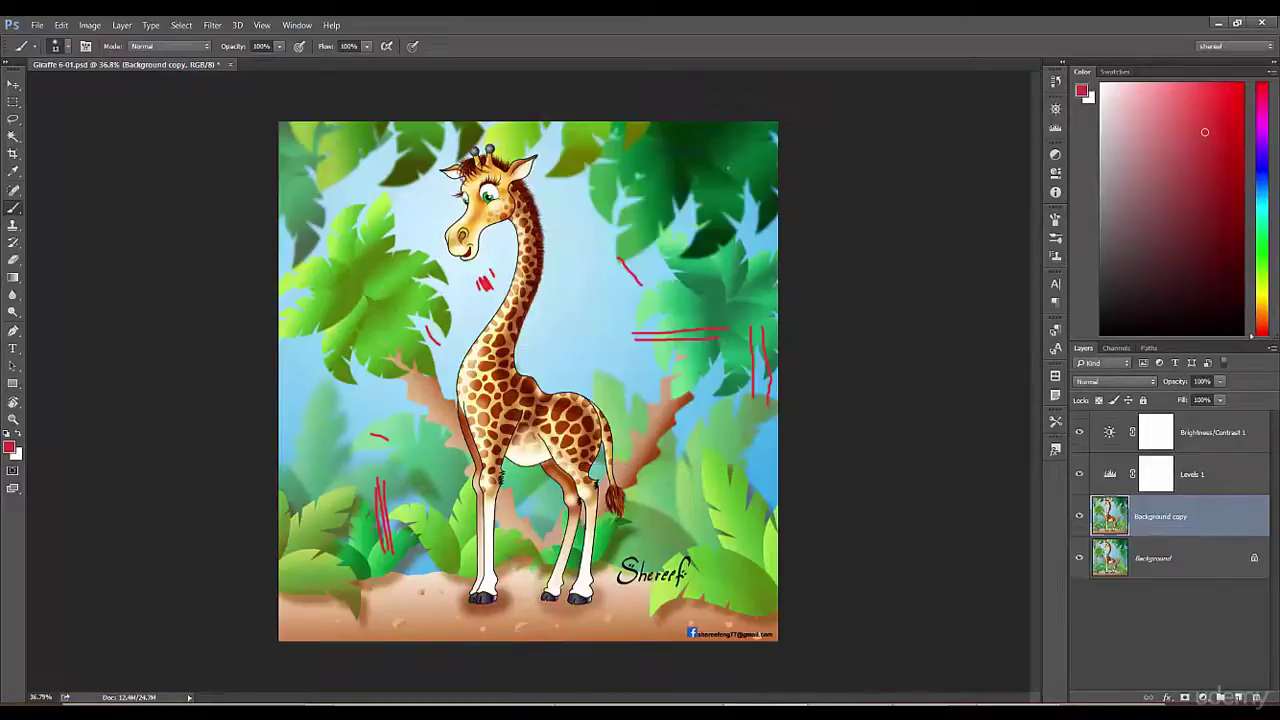